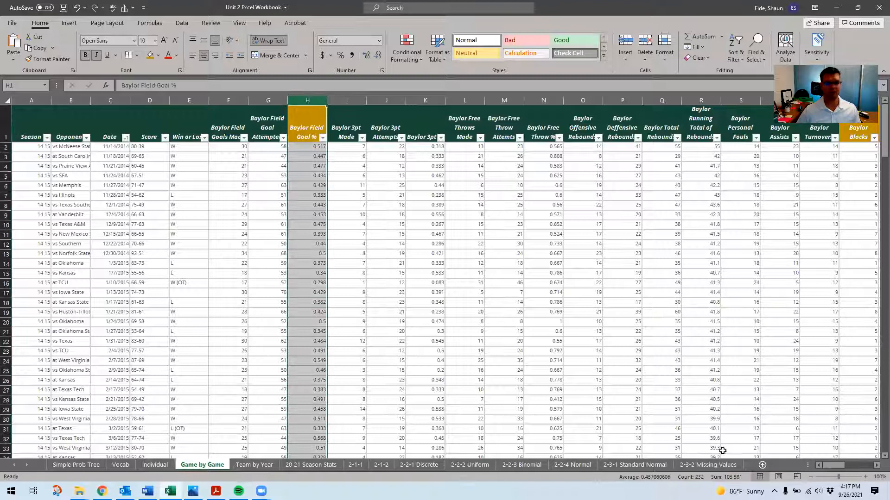
# Copy the Baylor and opponent field goal %, blocks, steals and total points scored columns (H, V:X, AB, AP:AR) on the Game by Game sheet.
pyautogui.moveTo(826, 465); pyautogui.dragTo(842, 465)
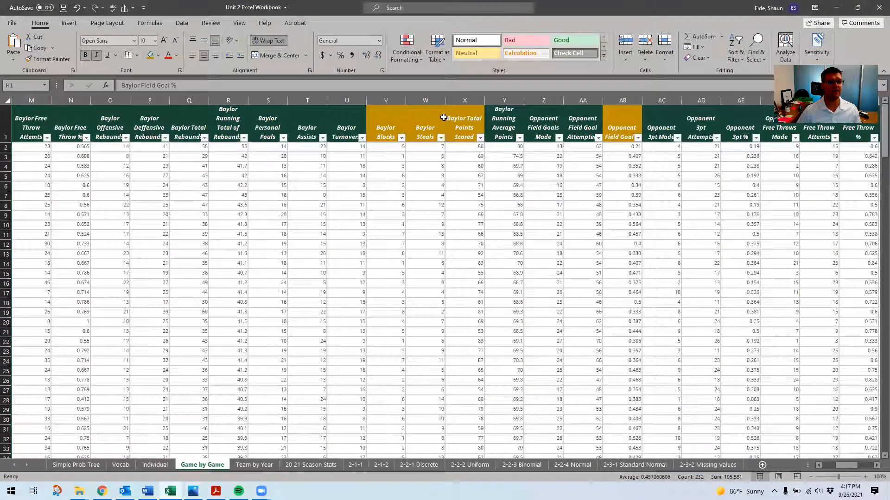
pyautogui.moveTo(385, 101); pyautogui.dragTo(471, 103)
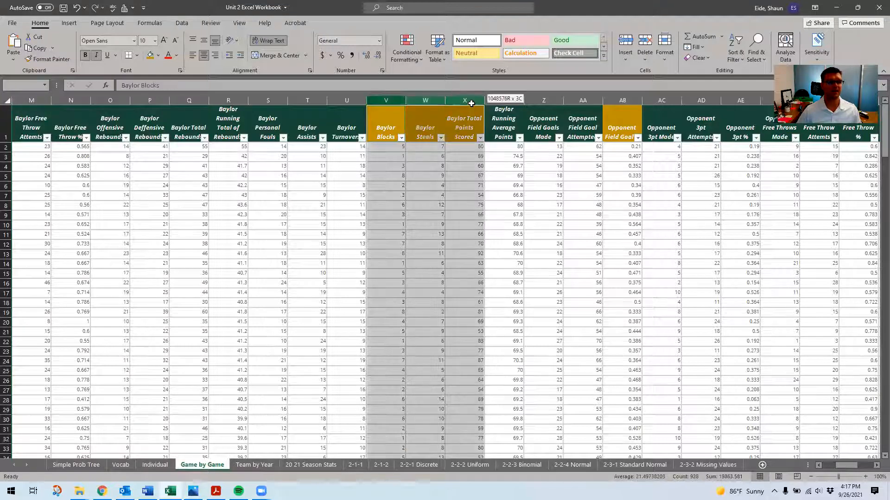
pyautogui.keyDown('ctrl'); pyautogui.click(625, 100); pyautogui.keyUp('ctrl')
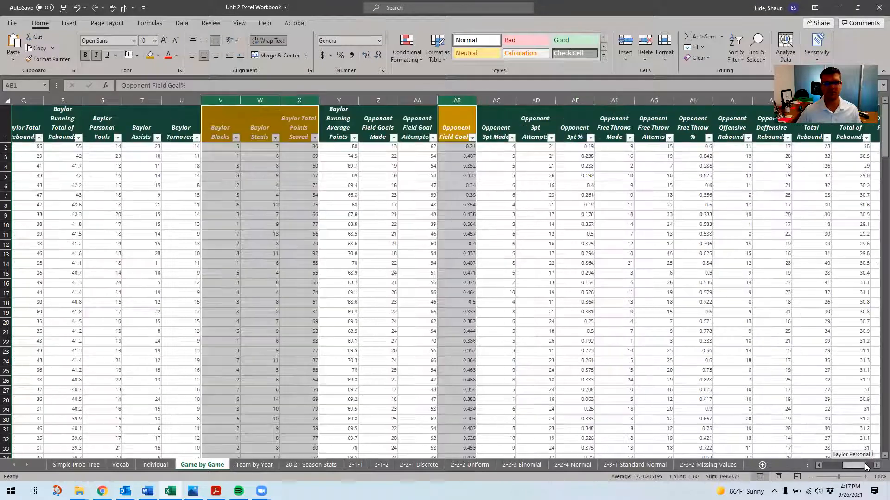
pyautogui.moveTo(848, 466); pyautogui.dragTo(876, 469)
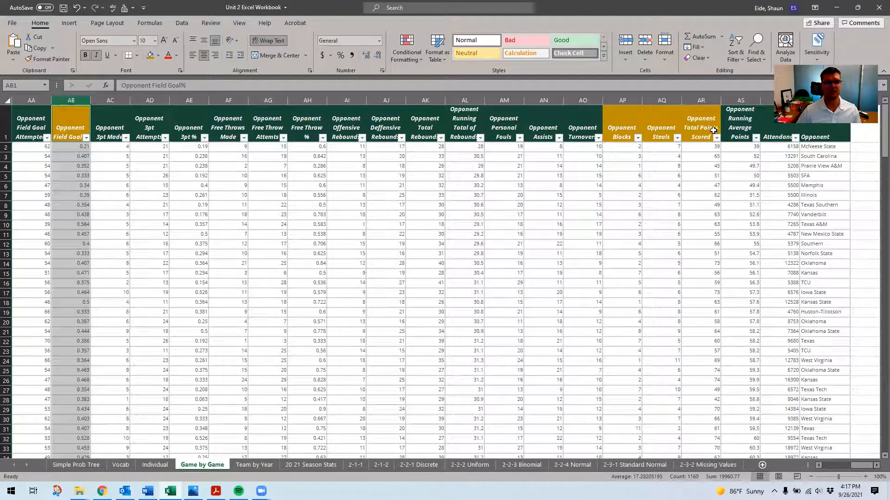
pyautogui.moveTo(623, 100); pyautogui.dragTo(700, 100)
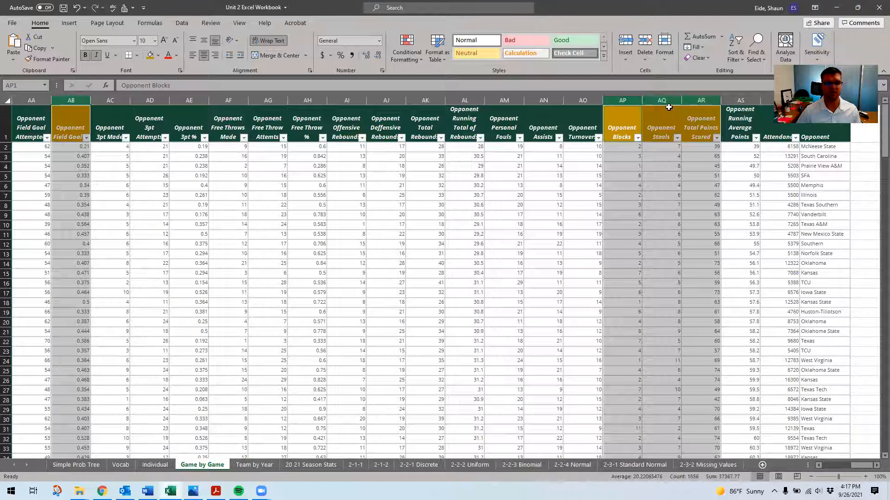
pyautogui.hotkey('ctrl', 'c')
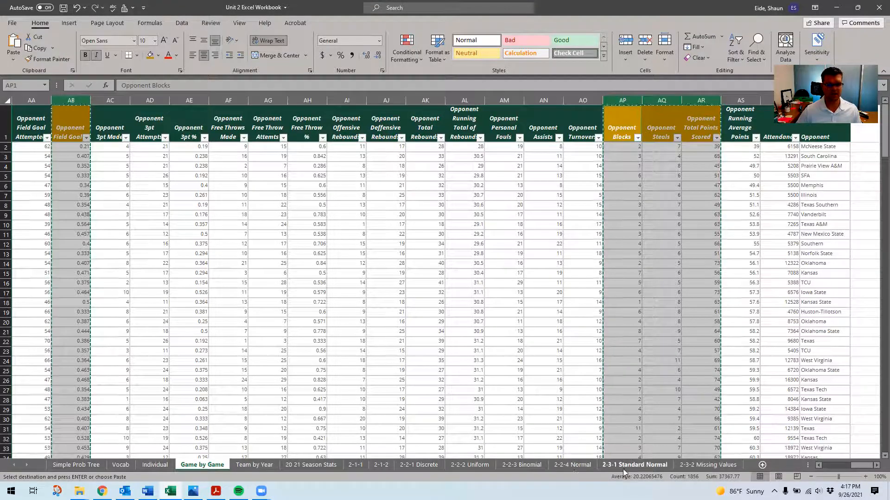
# Paste the copied columns into the 2-2-4 Normal sheet, starting at cell L1.
pyautogui.click(574, 469)
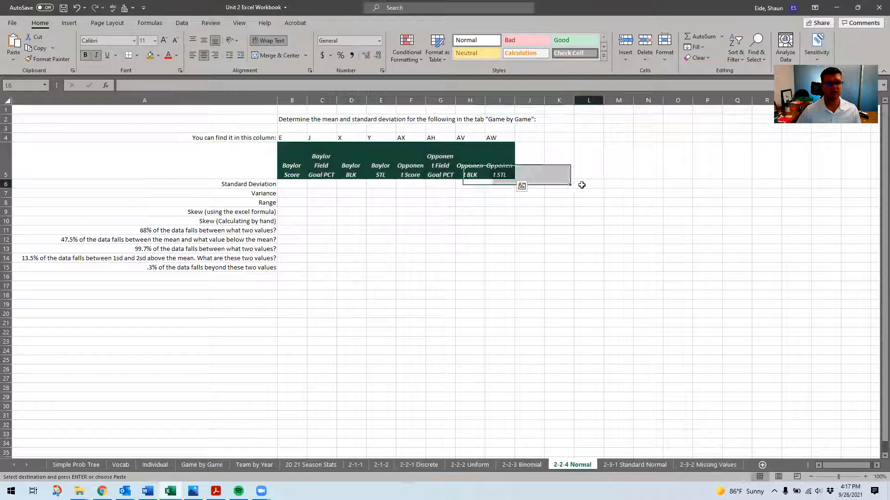
pyautogui.click(591, 159)
pyautogui.hotkey('ctrl', 'v')
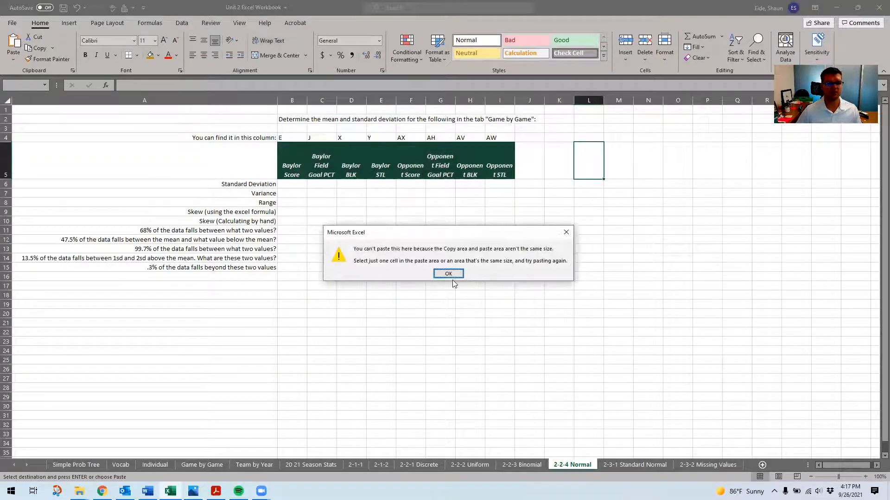
pyautogui.click(452, 276)
pyautogui.click(587, 108)
pyautogui.hotkey('ctrl', 'v')
pyautogui.click(617, 190)
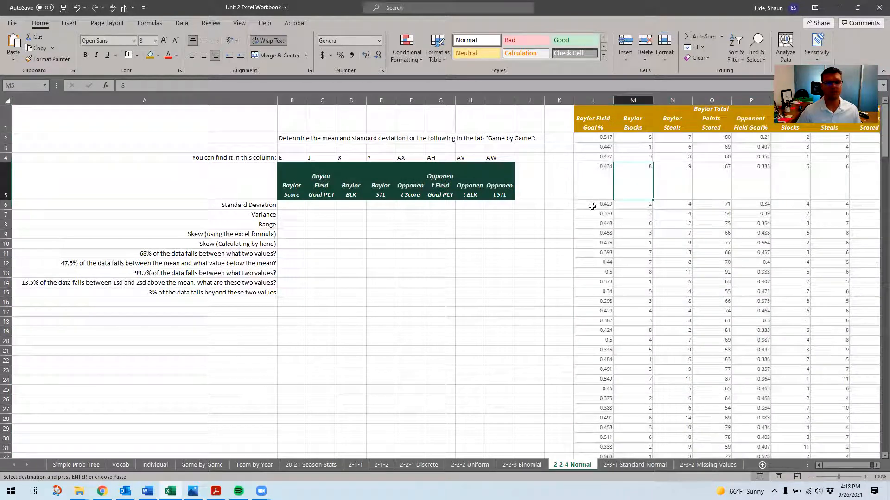
pyautogui.click(604, 169)
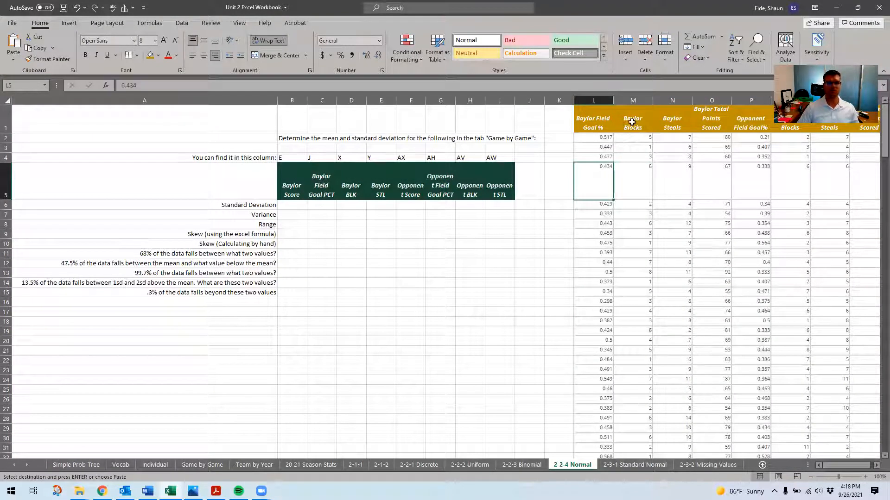
# Move the pasted Baylor Total Points Scored column in front of the Baylor Field Goal % column.
pyautogui.click(712, 100)
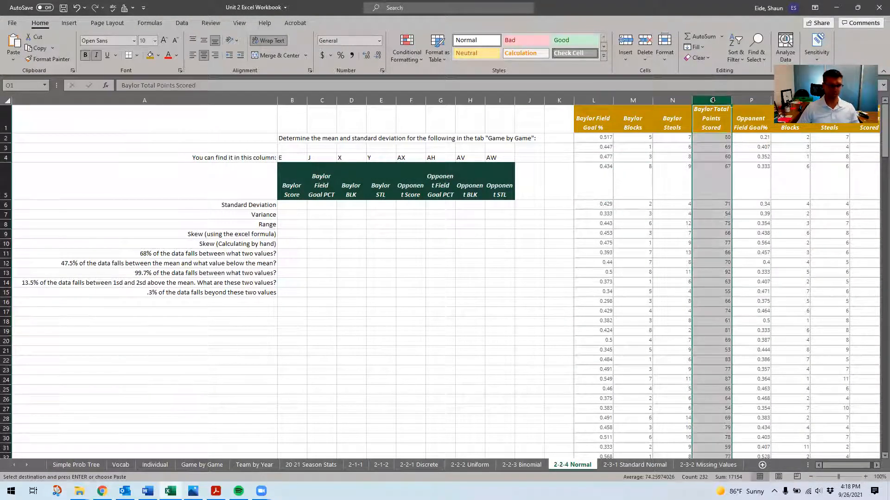
pyautogui.hotkey('ctrl', 'x')
pyautogui.click(594, 100)
pyautogui.rightClick(595, 99)
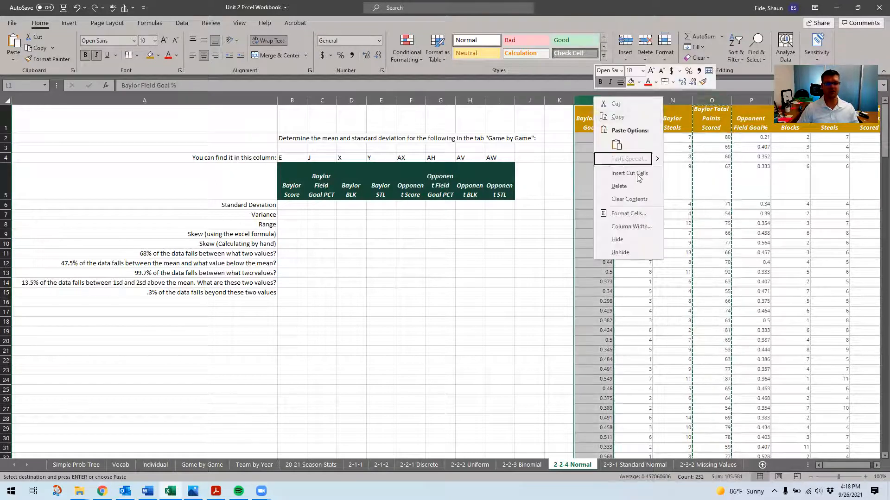
pyautogui.click(641, 178)
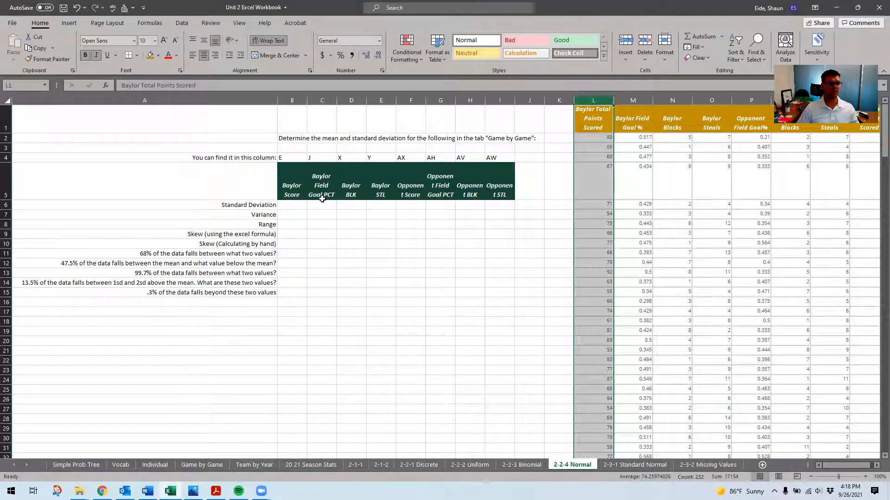
# Move the Opponent Total Points Scored column in front of the Opponent Field Goal% column.
pyautogui.click(718, 125)
pyautogui.moveTo(757, 185); pyautogui.dragTo(466, 196)
pyautogui.click(611, 100)
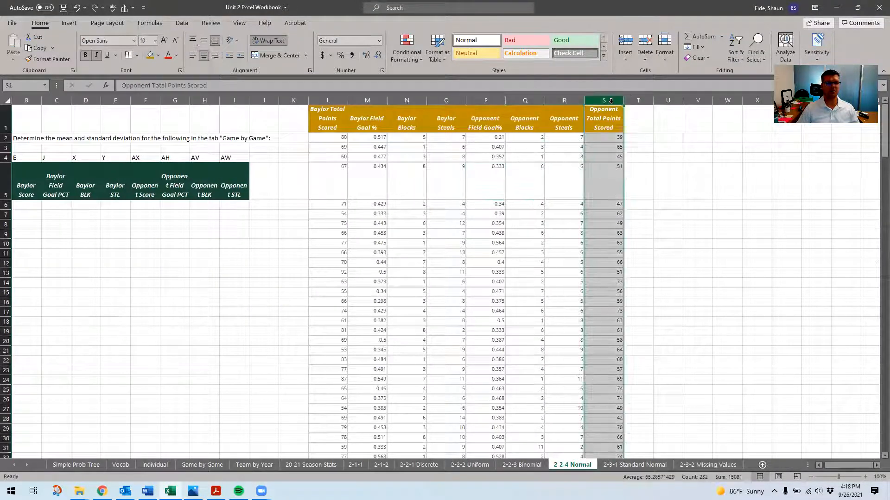
pyautogui.hotkey('ctrl', 'c')
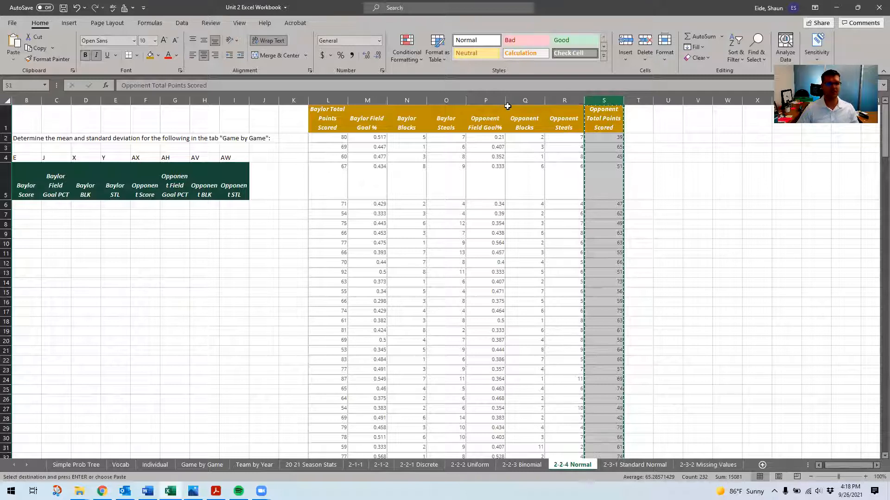
pyautogui.click(483, 100)
pyautogui.rightClick(483, 100)
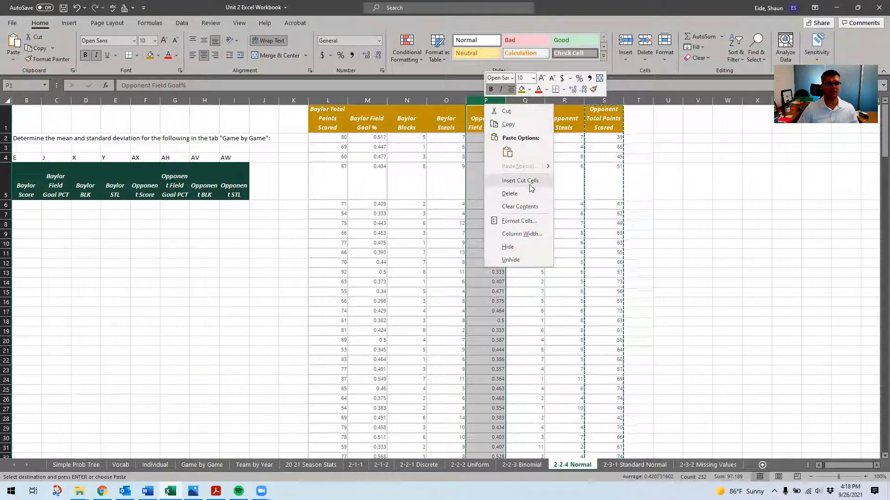
pyautogui.click(510, 176)
pyautogui.click(526, 192)
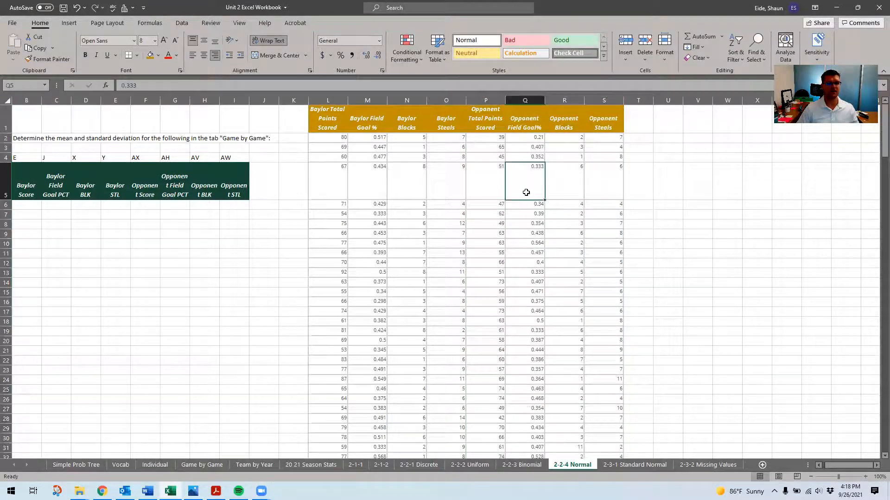
pyautogui.click(315, 214)
pyautogui.click(472, 121)
pyautogui.moveTo(204, 253); pyautogui.dragTo(315, 252)
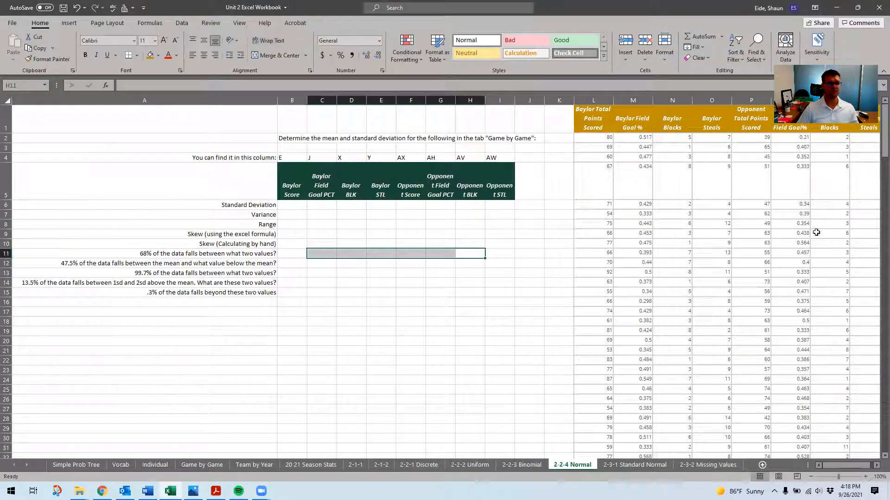
pyautogui.click(626, 138)
pyautogui.click(627, 236)
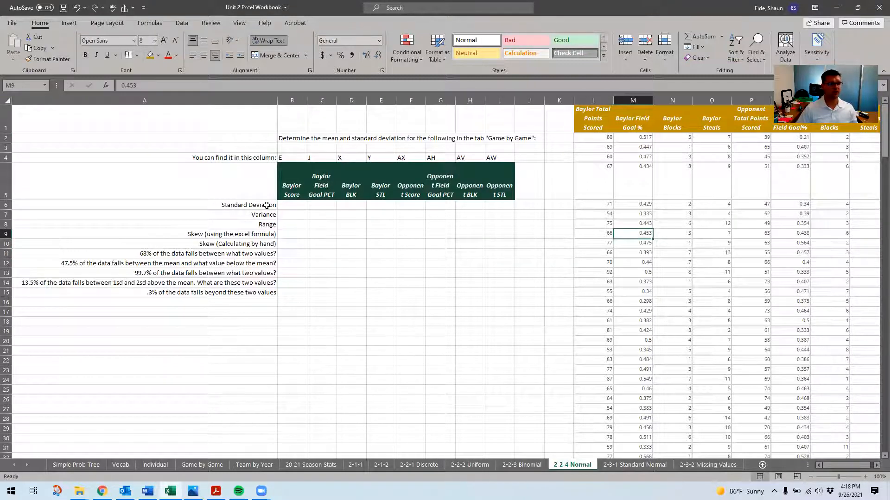
pyautogui.click(287, 213)
pyautogui.click(288, 206)
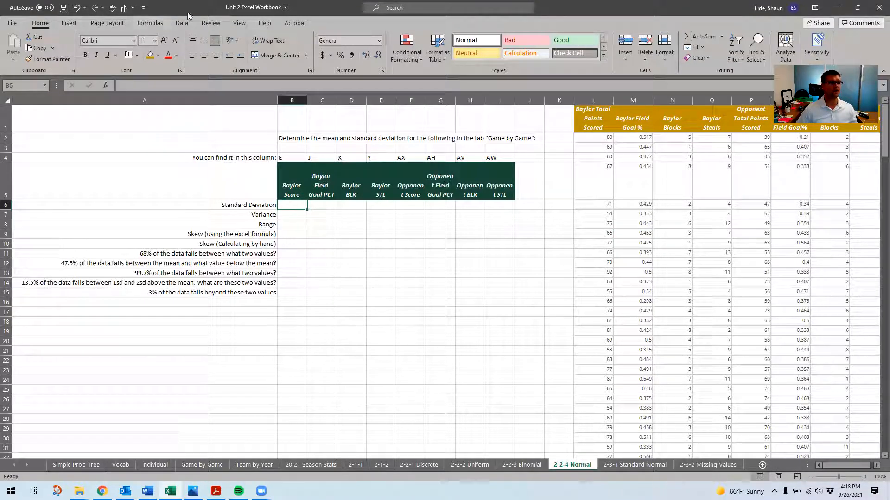
# Start a Descriptive Statistics analysis with the input range L1:S232, covering all eight pasted columns and their headers.
pyautogui.click(182, 24)
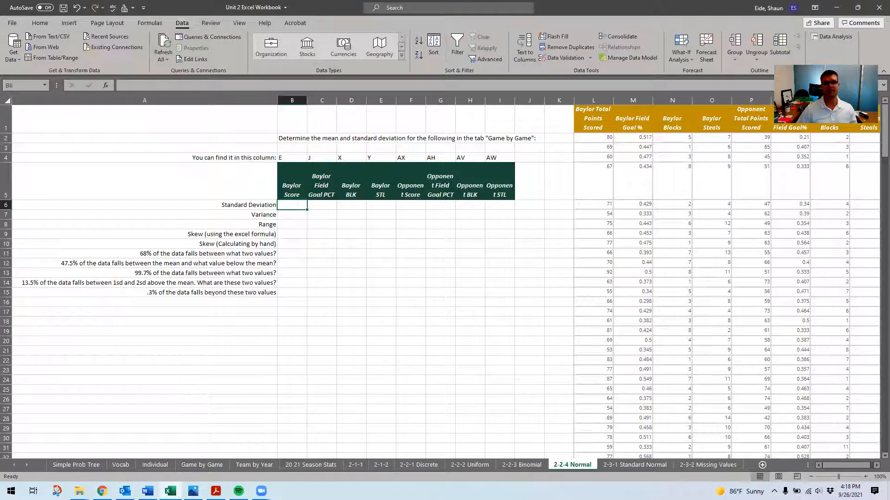
pyautogui.click(830, 37)
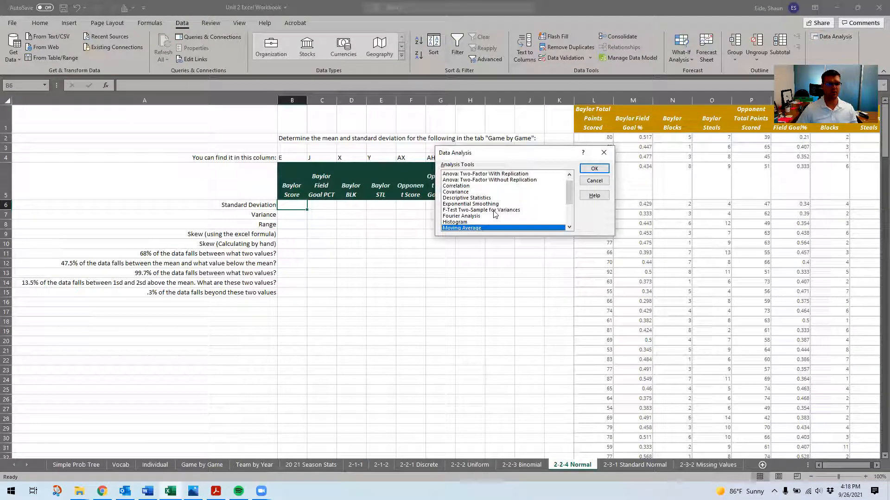
pyautogui.click(480, 198)
pyautogui.click(593, 169)
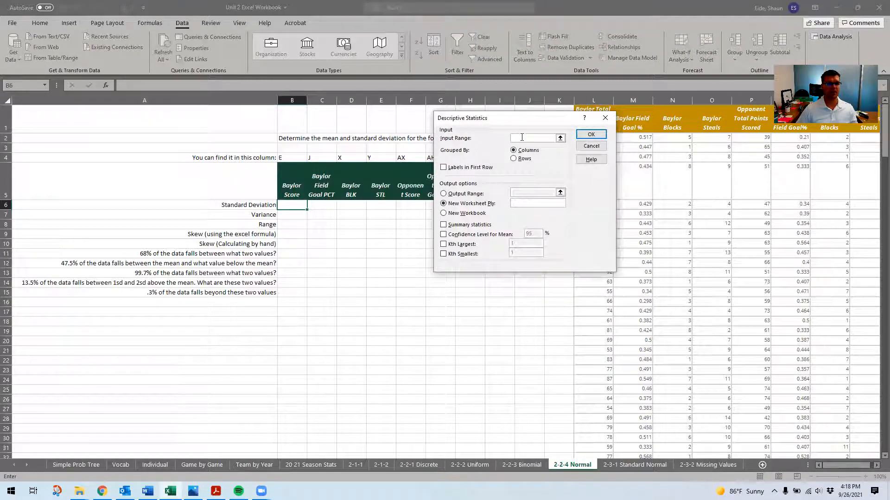
pyautogui.moveTo(600, 116); pyautogui.dragTo(605, 440)
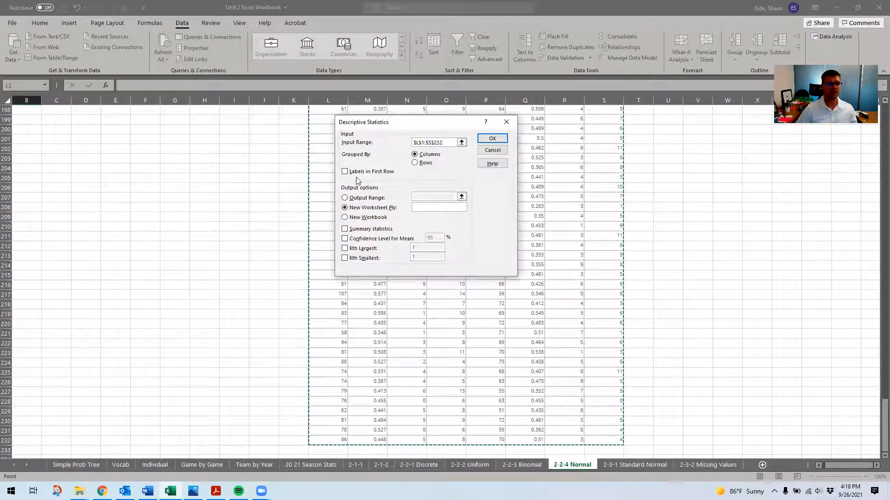
pyautogui.scroll(20, 347, 201)
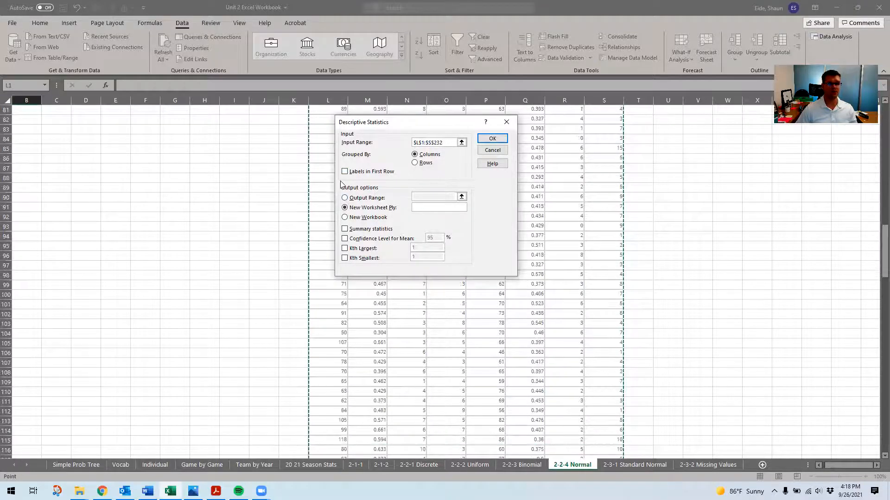
pyautogui.moveTo(371, 124); pyautogui.dragTo(329, 190)
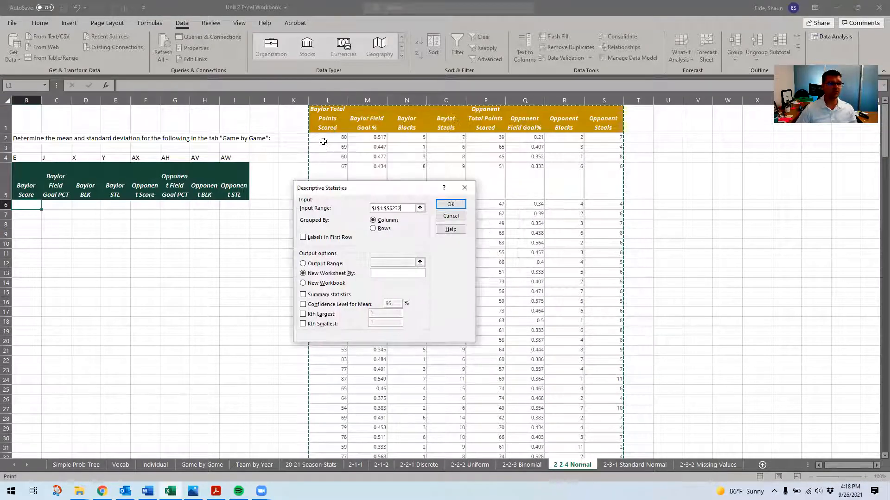
# Generate summary statistics with labels in the first row, output range U6 and a 95% confidence level for the mean.
pyautogui.click(302, 238)
pyautogui.click(303, 264)
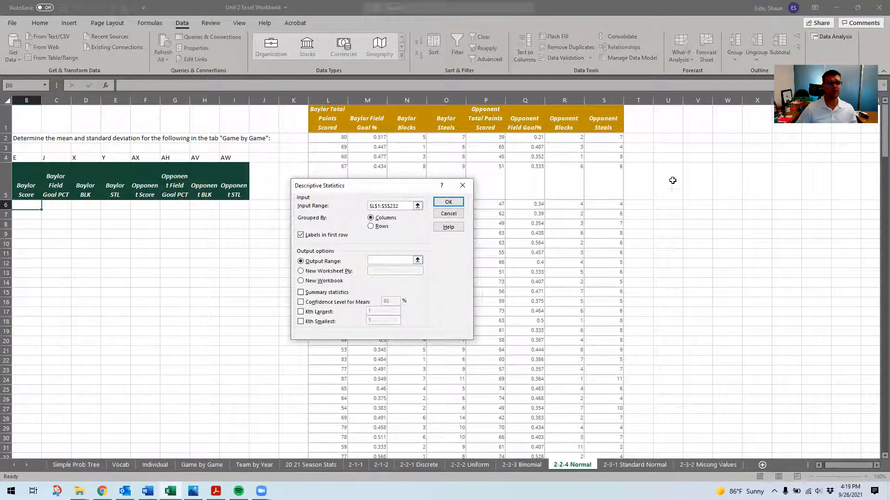
pyautogui.click(669, 205)
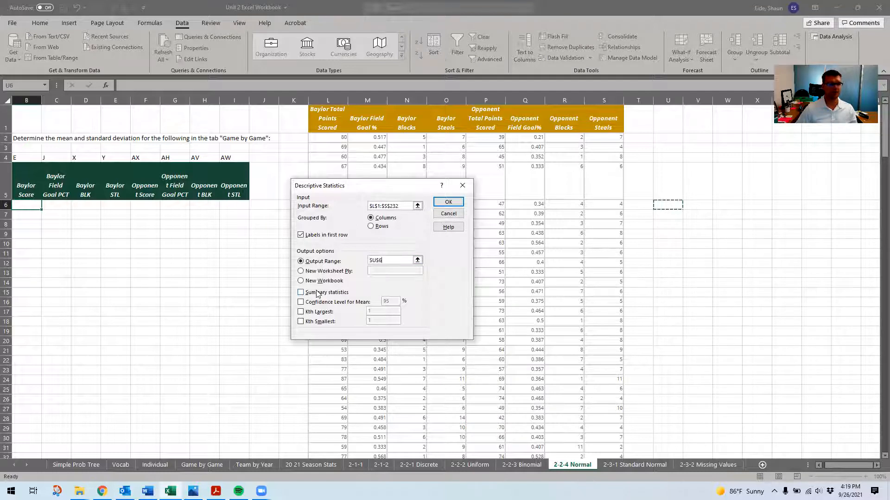
pyautogui.click(300, 292)
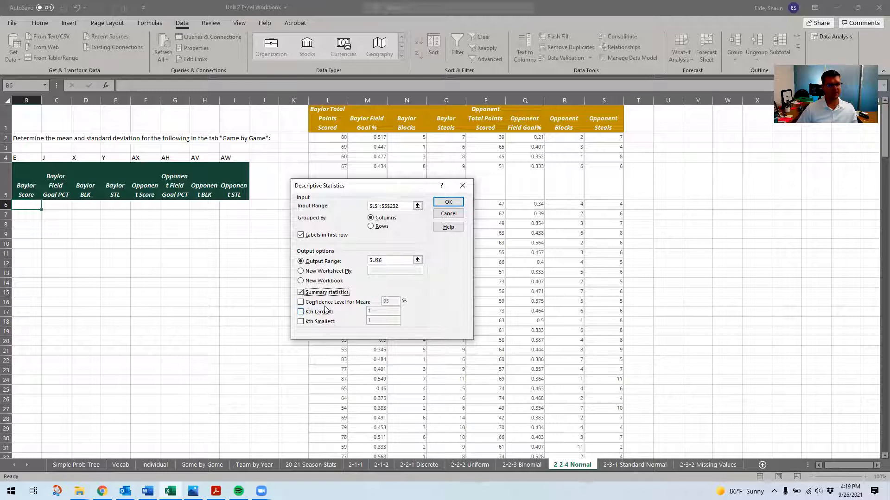
pyautogui.click(300, 302)
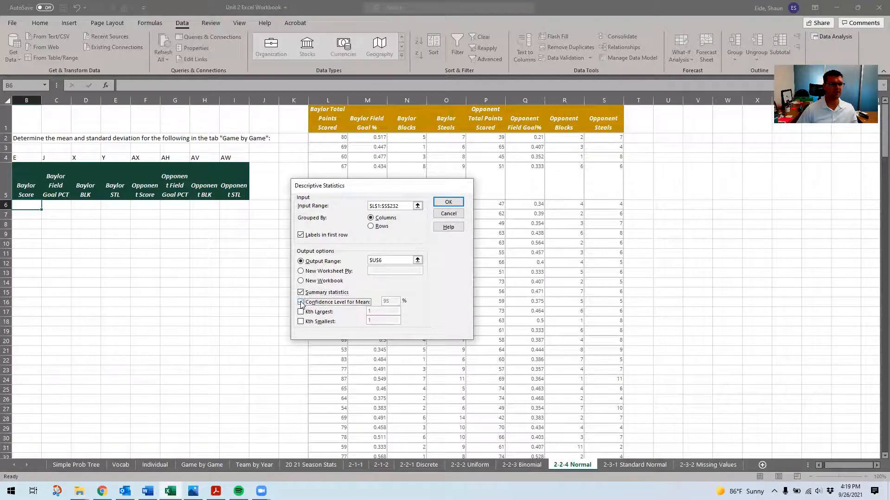
pyautogui.click(446, 199)
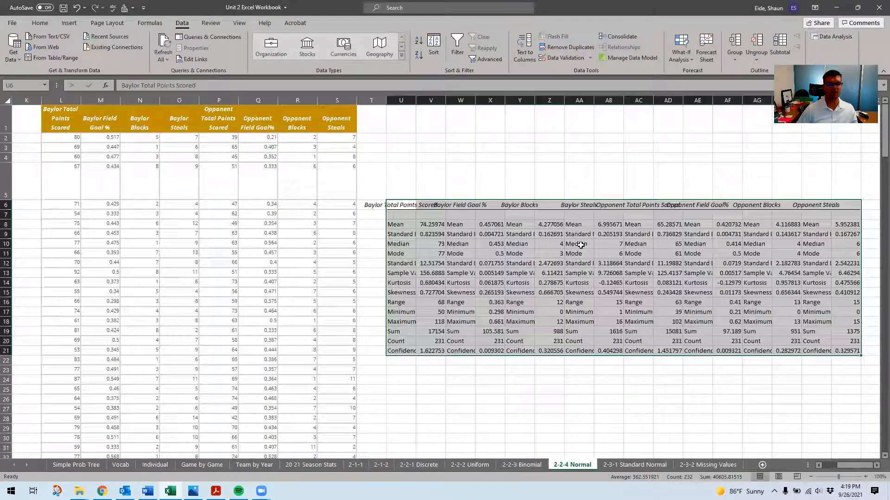
# Examine the mean, standard error, median, mode, standard deviation and sample variance entries for Baylor Total Points Scored.
pyautogui.click(518, 261)
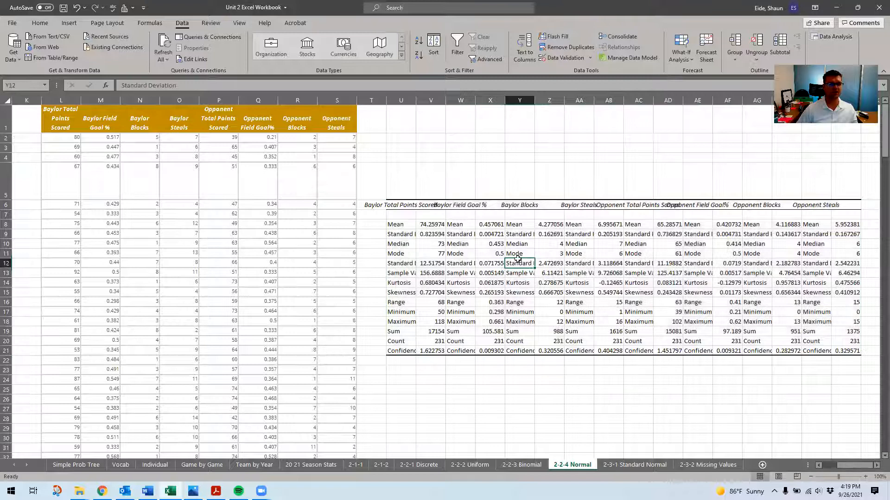
pyautogui.click(418, 223)
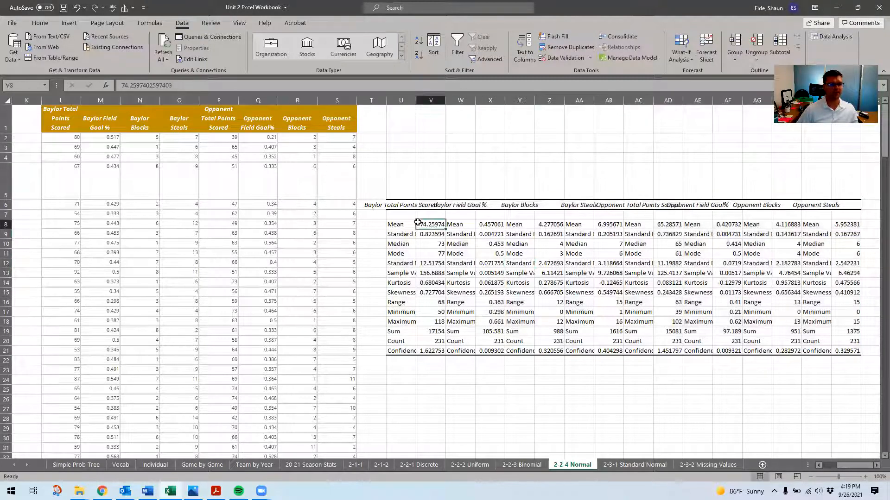
pyautogui.click(411, 232)
pyautogui.click(407, 245)
pyautogui.click(406, 255)
pyautogui.click(405, 264)
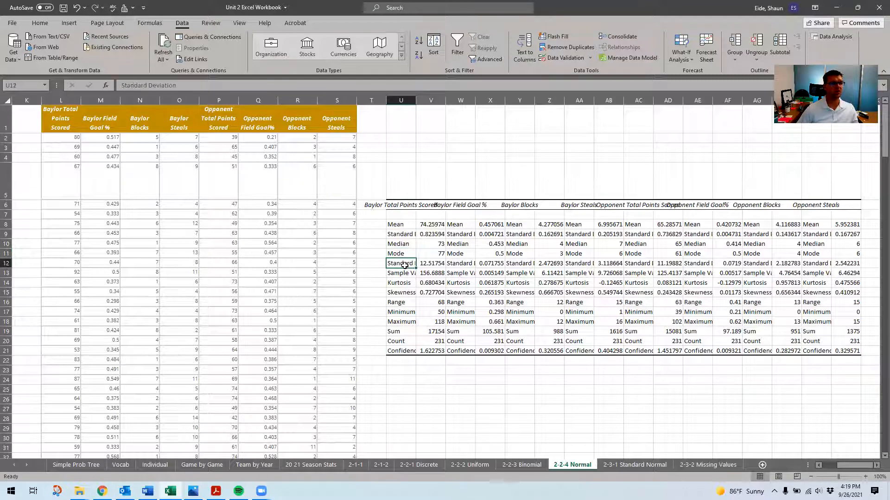
pyautogui.click(406, 274)
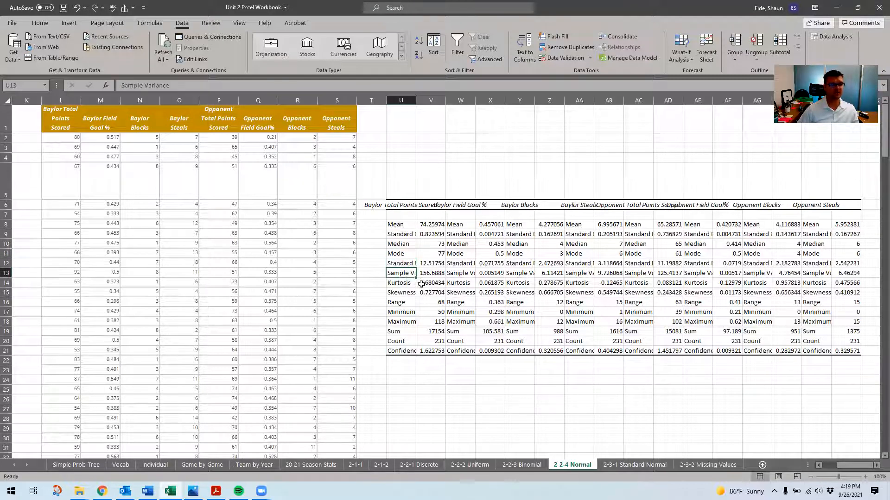
# Examine the Baylor Total Points Scored summary statistics, from sample variance and skewness through range, minimum, maximum, sum, count and confidence level.
pyautogui.click(411, 291)
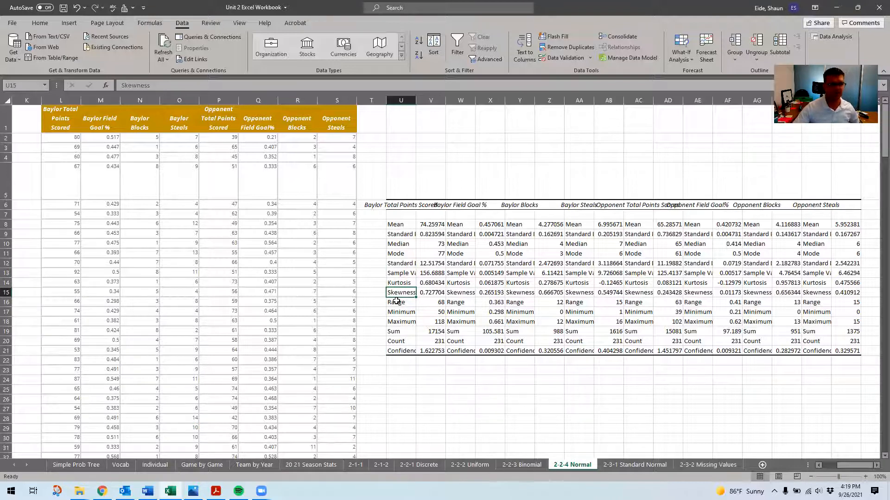
pyautogui.click(412, 263)
pyautogui.click(408, 274)
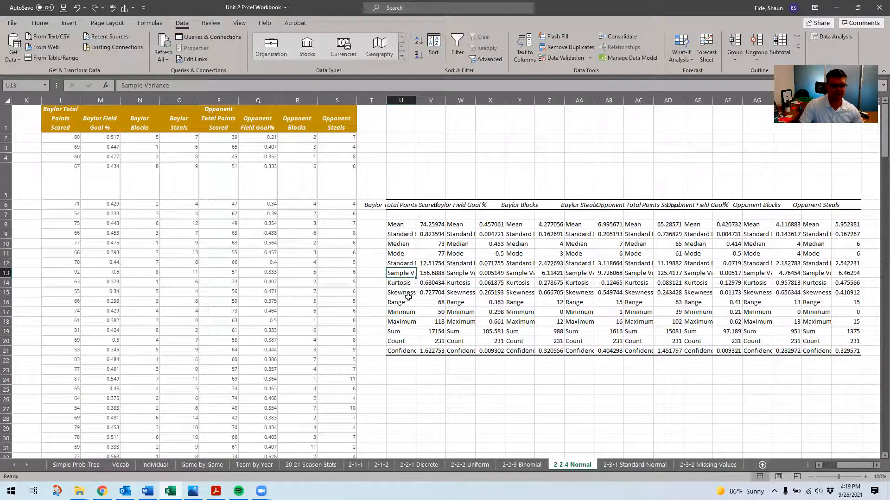
pyautogui.click(430, 333)
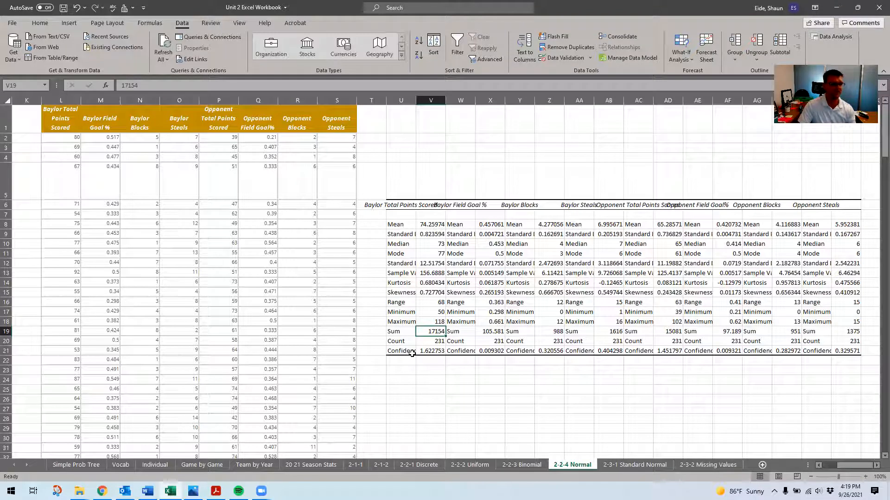
pyautogui.click(432, 291)
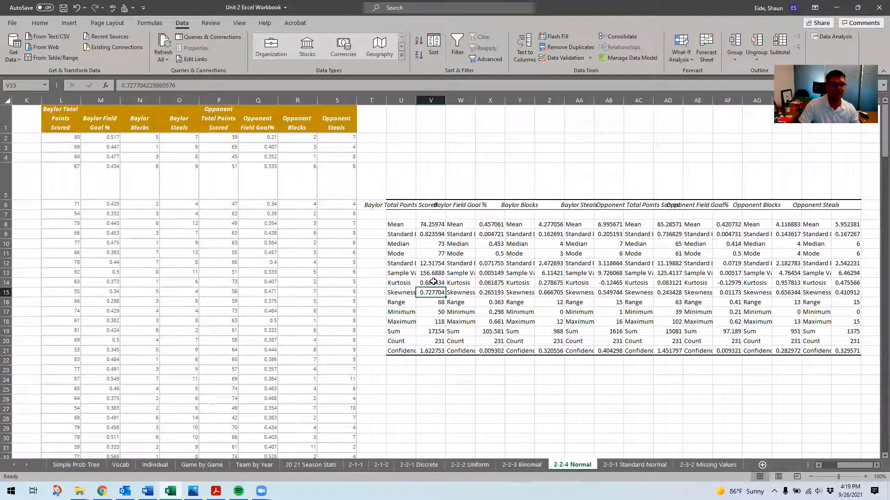
pyautogui.click(438, 329)
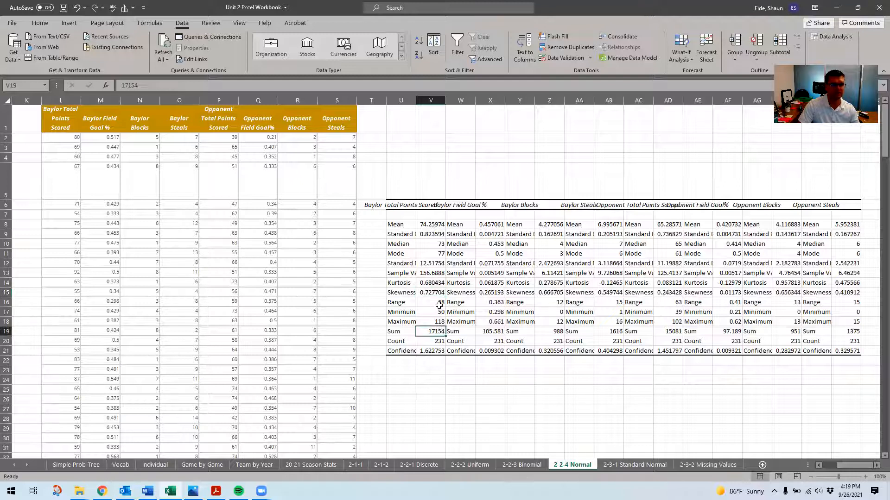
pyautogui.click(433, 294)
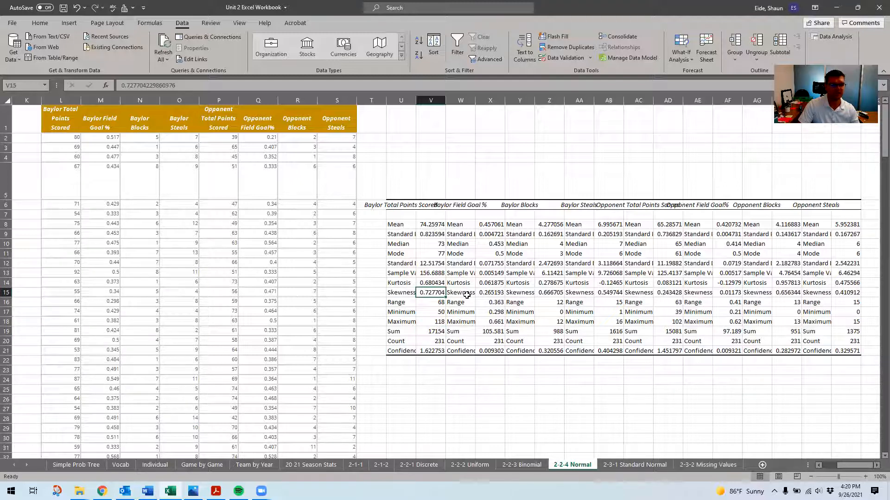
pyautogui.click(400, 295)
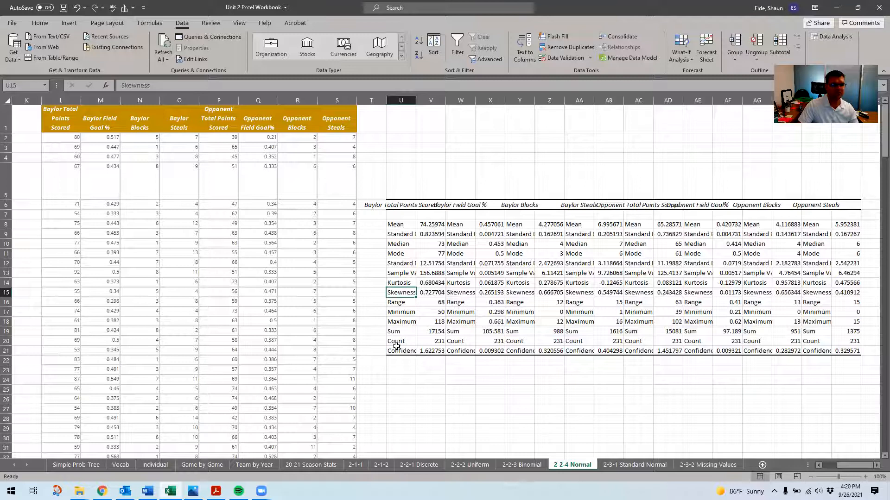
pyautogui.press('Down')
pyautogui.press('Down')
pyautogui.press('Down')
pyautogui.press('Down')
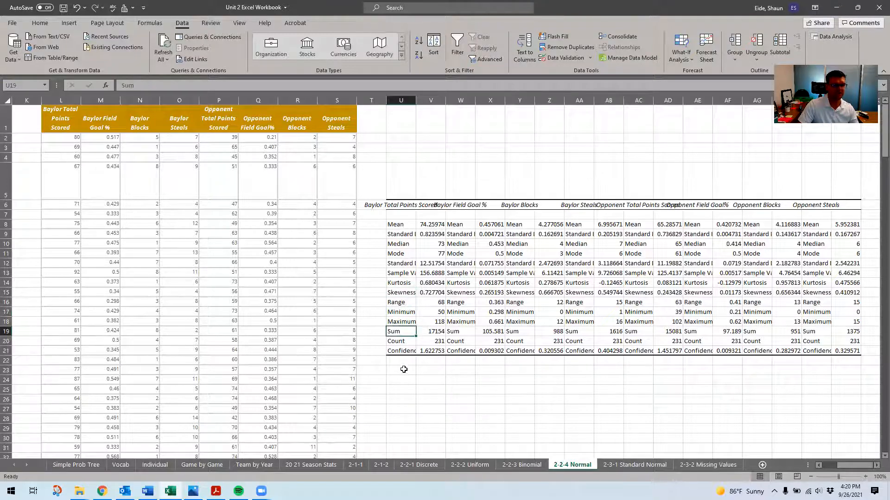
pyautogui.click(425, 352)
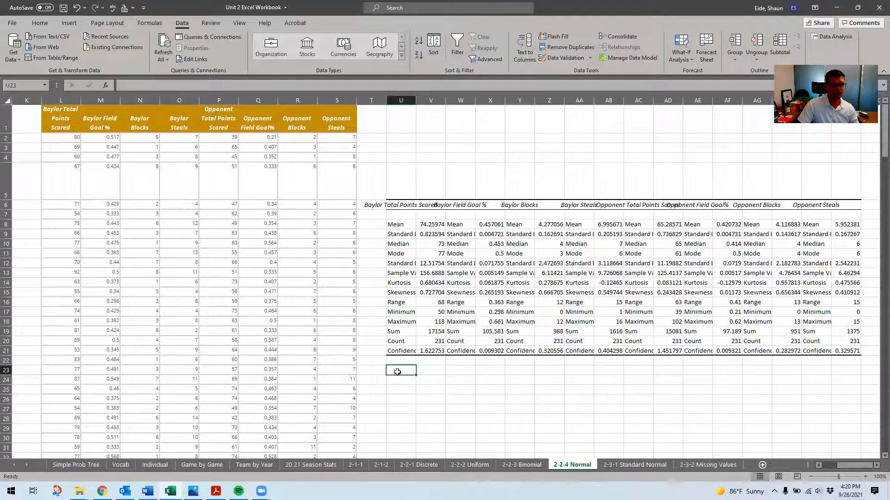
# Copy the standard deviation values of the first seven variables, Baylor Total Points Scored through Opponent Blocks, from the descriptive statistics output.
pyautogui.moveTo(162, 321); pyautogui.dragTo(549, 321)
pyautogui.click(272, 225)
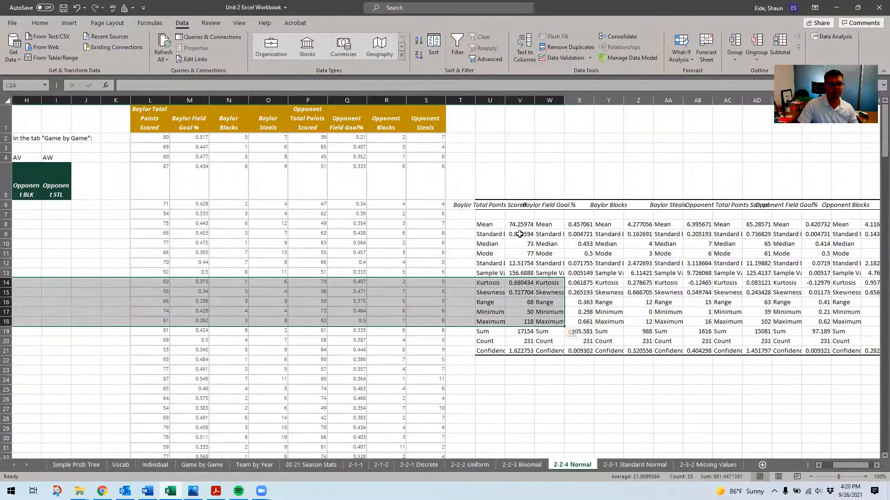
pyautogui.click(516, 262)
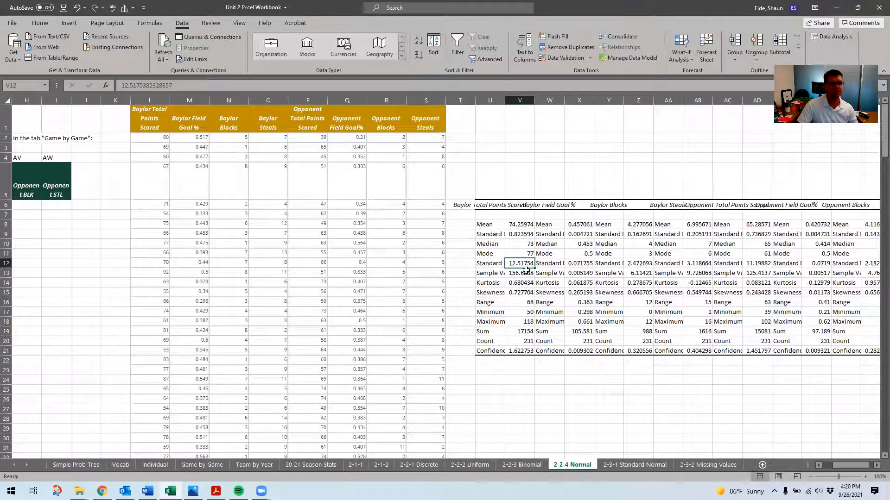
pyautogui.keyDown('ctrl'); pyautogui.click(580, 264); pyautogui.keyUp('ctrl')
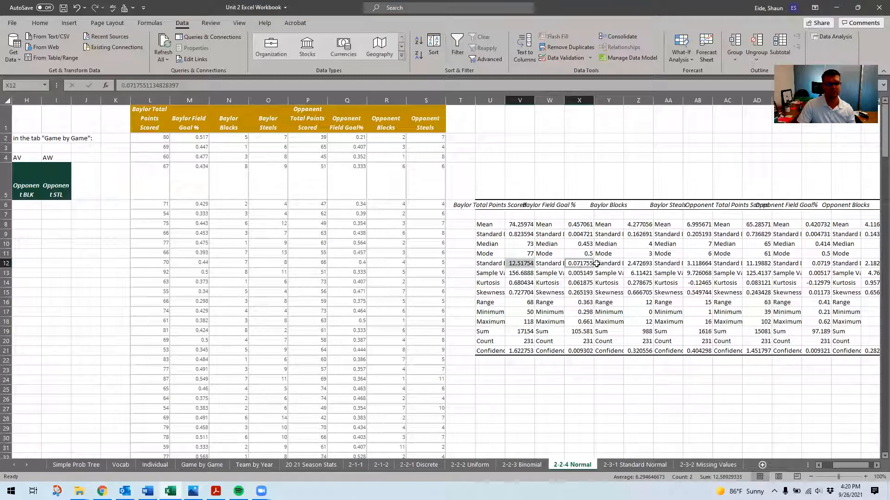
pyautogui.keyDown('ctrl'); pyautogui.click(639, 263); pyautogui.keyUp('ctrl')
pyautogui.keyDown('ctrl'); pyautogui.click(697, 263); pyautogui.keyUp('ctrl')
pyautogui.keyDown('ctrl'); pyautogui.click(754, 263); pyautogui.keyUp('ctrl')
pyautogui.keyDown('ctrl'); pyautogui.click(809, 263); pyautogui.keyUp('ctrl')
pyautogui.keyDown('ctrl'); pyautogui.click(866, 264); pyautogui.keyUp('ctrl')
pyautogui.hotkey('ctrl', 'c')
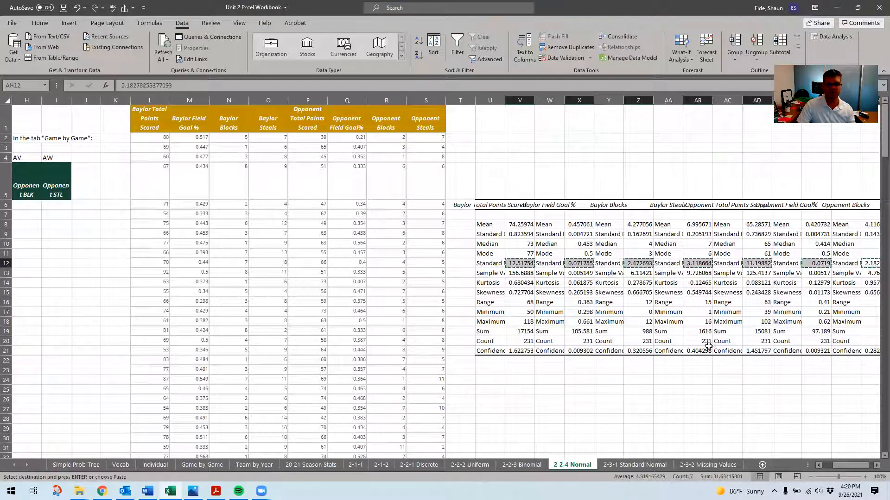
# Paste the copied standard deviations into the Standard Deviation row of the answer table, starting under Baylor Score.
pyautogui.click(45, 216)
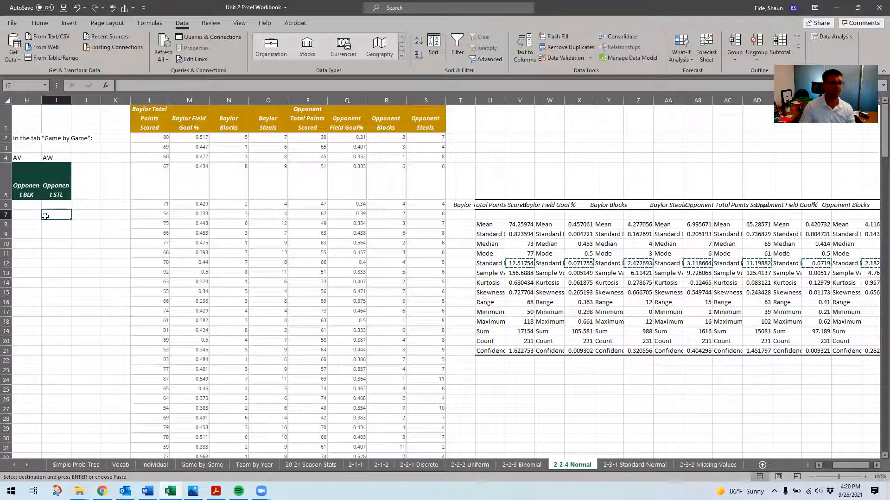
pyautogui.press('Left')
pyautogui.press('Left')
pyautogui.press('Left')
pyautogui.press('Left')
pyautogui.press('Left')
pyautogui.press('Left')
pyautogui.press('Left')
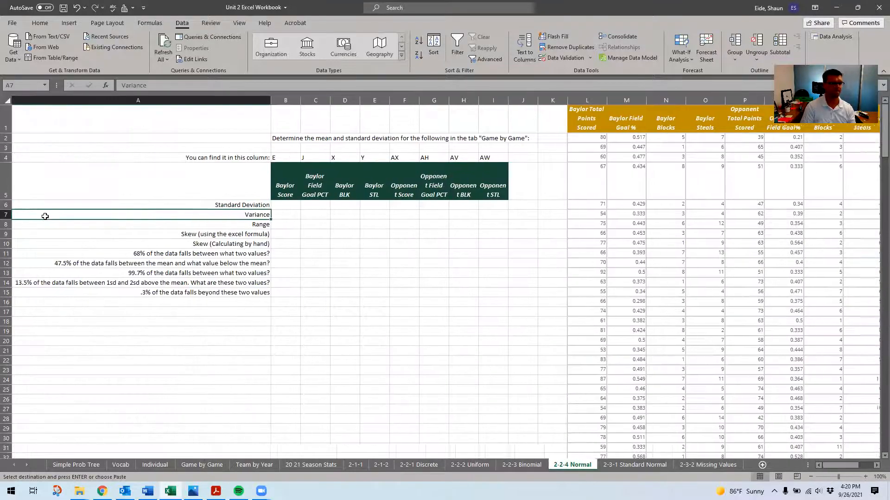
pyautogui.press('Up')
pyautogui.hotkey('ctrl', 'v')
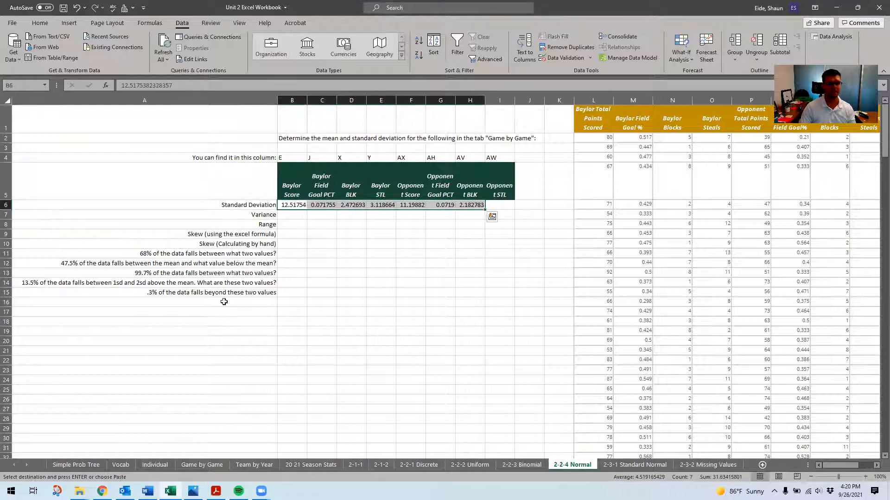
# Try pasting at the Opponent Steals standard deviation cell AJ12, and undo both that paste and the one in the Standard Deviation row.
pyautogui.moveTo(834, 465); pyautogui.dragTo(849, 466)
pyautogui.click(845, 263)
pyautogui.hotkey('ctrl', 'v')
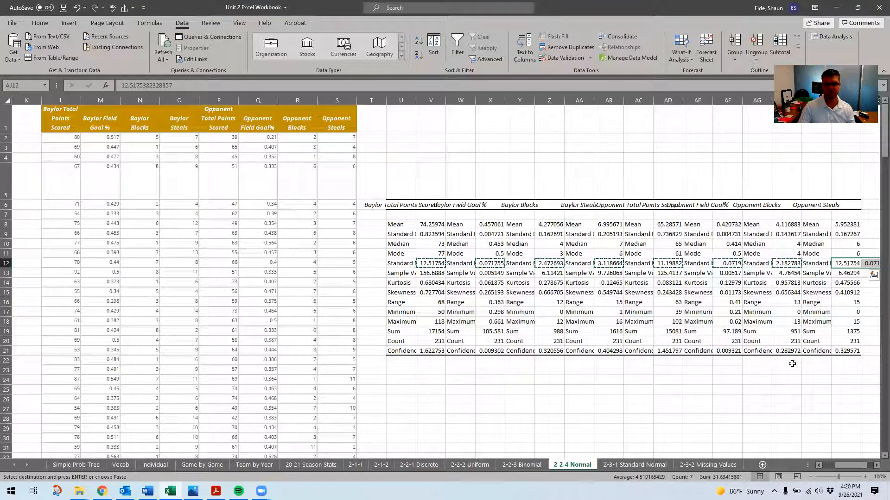
pyautogui.hotkey('ctrl', 'z')
pyautogui.hotkey('ctrl', 'z')
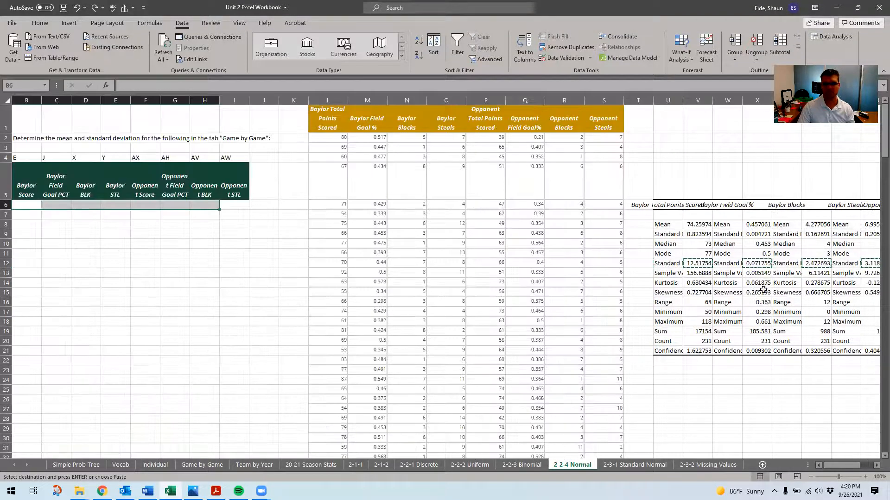
# Try to transfer the Opponent Steals standard deviation on its own to the Opponent STL column of the Standard Deviation row.
pyautogui.moveTo(763, 290); pyautogui.dragTo(738, 274)
pyautogui.moveTo(827, 283); pyautogui.dragTo(836, 263)
pyautogui.click(823, 263)
pyautogui.hotkey('ctrl', 'c')
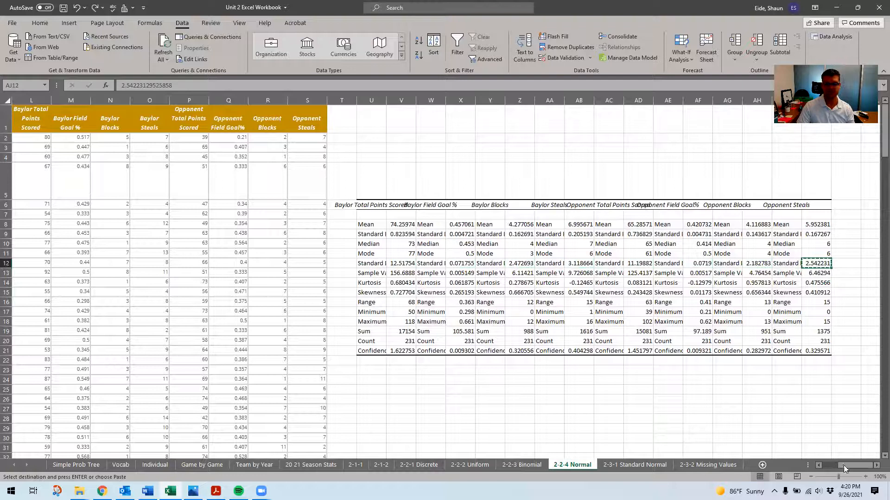
pyautogui.moveTo(843, 469); pyautogui.dragTo(827, 466)
pyautogui.click(494, 204)
pyautogui.moveTo(521, 322); pyautogui.dragTo(819, 321)
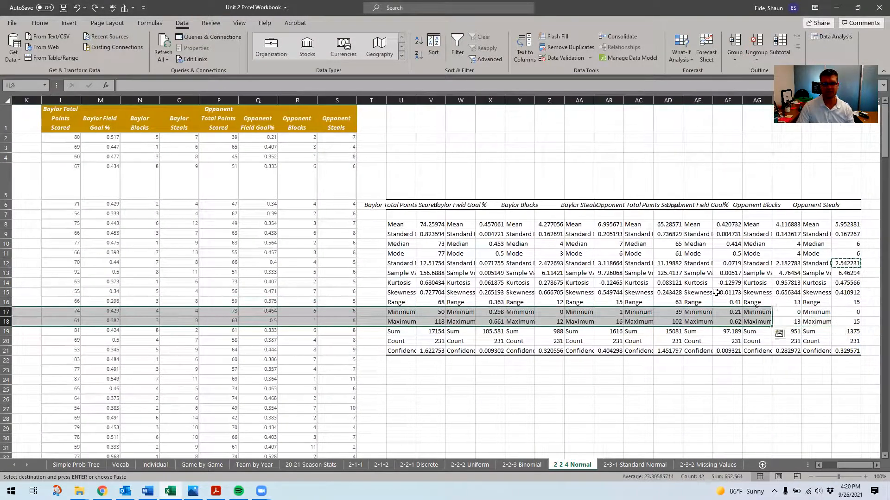
# Copy the standard deviation values of all eight variables into the answer table's Standard Deviation row, starting at B6.
pyautogui.click(698, 293)
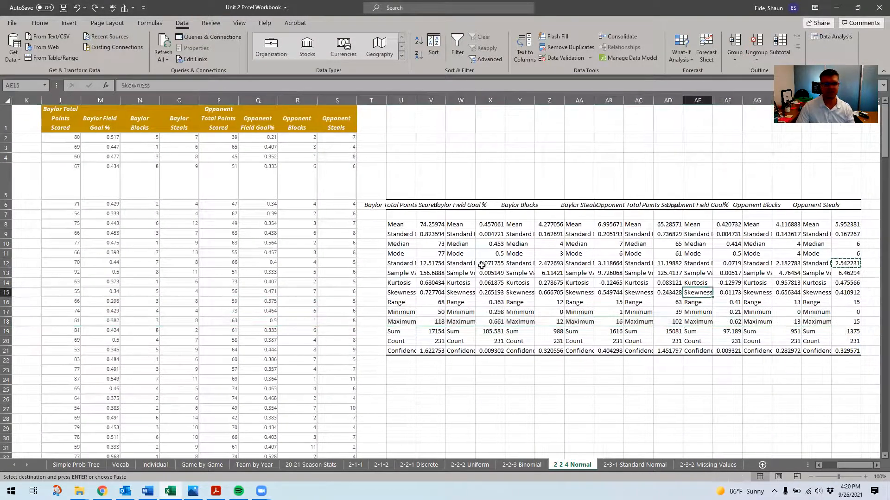
pyautogui.click(437, 264)
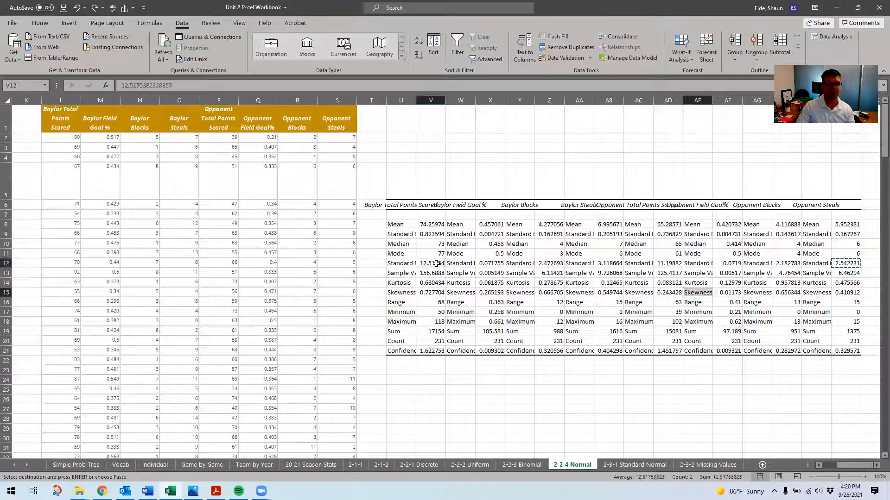
pyautogui.keyDown('ctrl'); pyautogui.click(486, 263); pyautogui.keyUp('ctrl')
pyautogui.keyDown('ctrl'); pyautogui.click(560, 265); pyautogui.keyUp('ctrl')
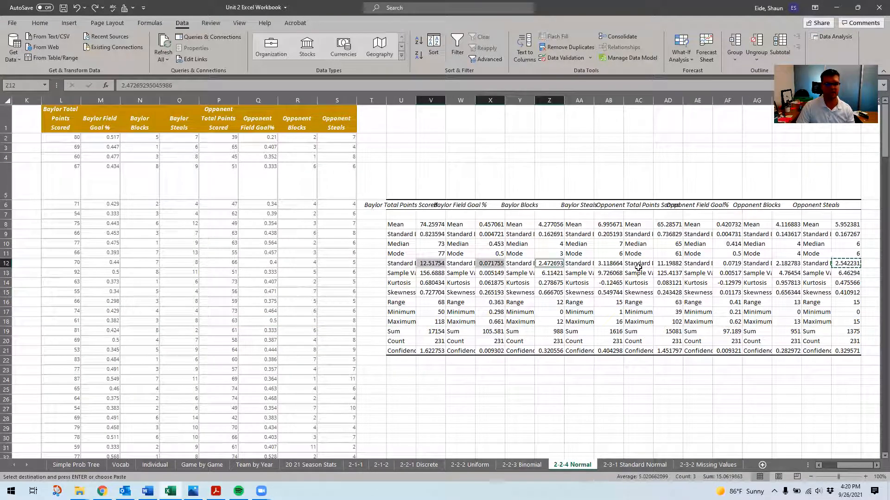
pyautogui.keyDown('ctrl'); pyautogui.click(615, 263); pyautogui.keyUp('ctrl')
pyautogui.keyDown('ctrl'); pyautogui.click(668, 262); pyautogui.keyUp('ctrl')
pyautogui.keyDown('ctrl'); pyautogui.click(730, 263); pyautogui.keyUp('ctrl')
pyautogui.keyDown('ctrl'); pyautogui.click(791, 264); pyautogui.keyUp('ctrl')
pyautogui.keyDown('ctrl'); pyautogui.click(848, 263); pyautogui.keyUp('ctrl')
pyautogui.hotkey('ctrl', 'c')
pyautogui.moveTo(25, 232); pyautogui.dragTo(784, 277)
pyautogui.click(294, 203)
pyautogui.hotkey('ctrl', 'v')
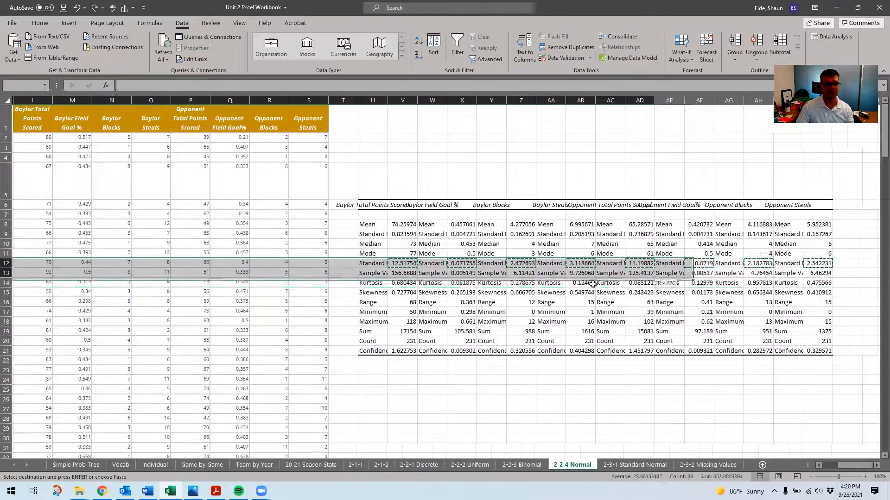
# Copy the sample variance values of all eight variables into the answer table's Variance row, starting at B7.
pyautogui.click(341, 312)
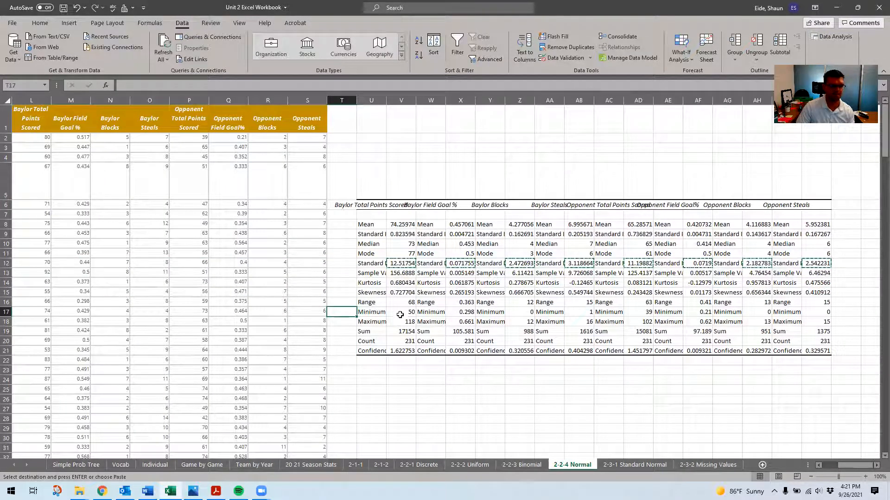
pyautogui.click(401, 273)
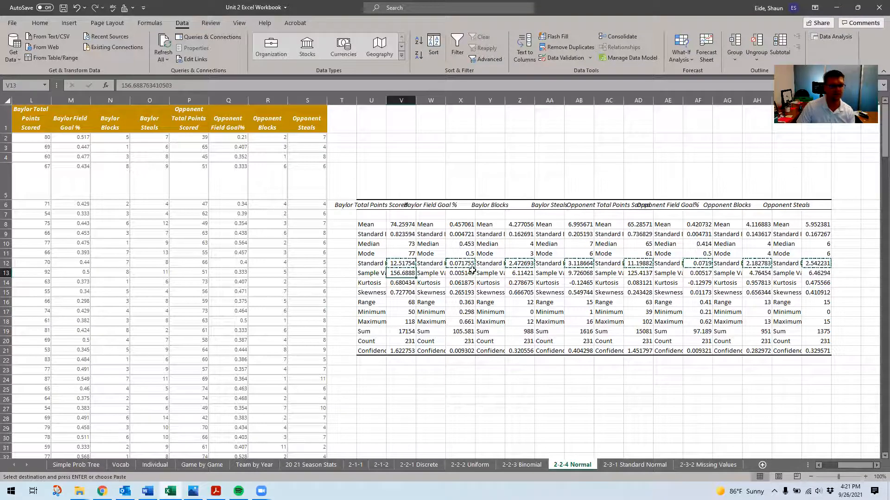
pyautogui.keyDown('ctrl'); pyautogui.click(462, 273); pyautogui.keyUp('ctrl')
pyautogui.keyDown('ctrl'); pyautogui.click(520, 273); pyautogui.keyUp('ctrl')
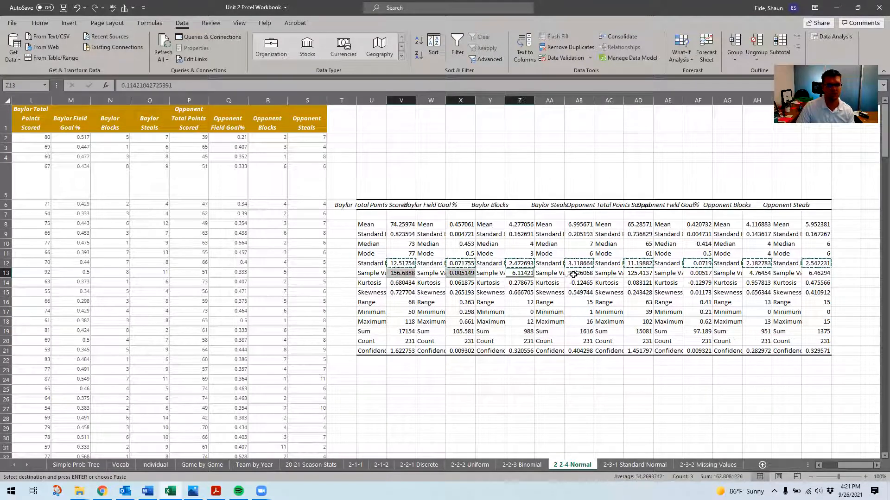
pyautogui.keyDown('ctrl'); pyautogui.click(579, 273); pyautogui.keyUp('ctrl')
pyautogui.keyDown('ctrl'); pyautogui.click(639, 273); pyautogui.keyUp('ctrl')
pyautogui.keyDown('ctrl'); pyautogui.click(697, 273); pyautogui.keyUp('ctrl')
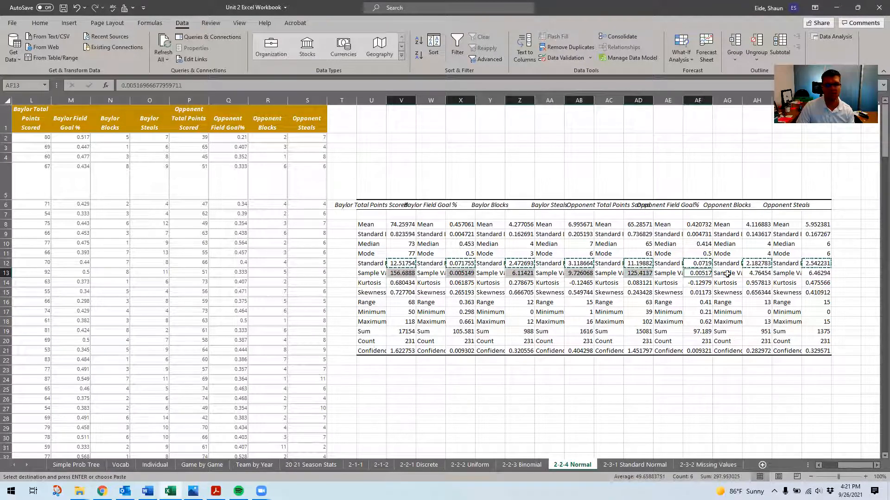
pyautogui.keyDown('ctrl'); pyautogui.click(765, 274); pyautogui.keyUp('ctrl')
pyautogui.keyDown('ctrl'); pyautogui.click(816, 273); pyautogui.keyUp('ctrl')
pyautogui.moveTo(314, 312); pyautogui.dragTo(60, 293)
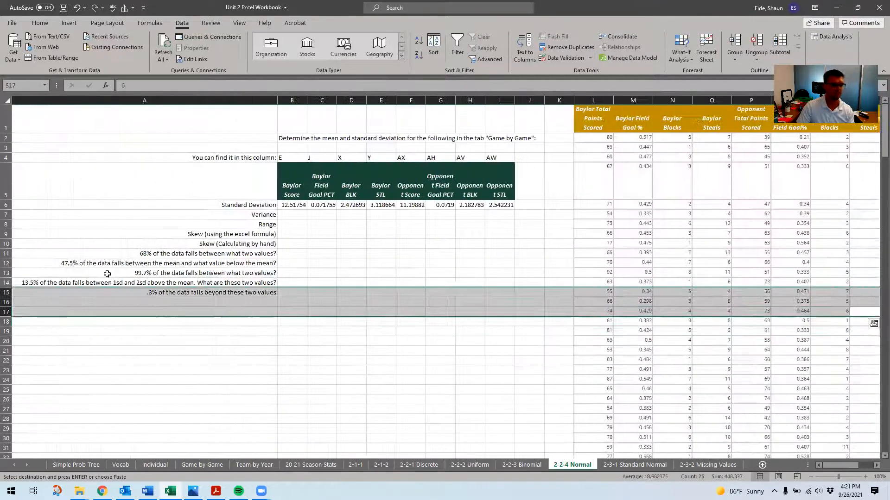
pyautogui.click(306, 214)
pyautogui.hotkey('ctrl', 'v')
# Copy the range values of all eight variables into the answer table's Range row, starting at B8.
pyautogui.moveTo(326, 283); pyautogui.dragTo(785, 302)
pyautogui.click(472, 303)
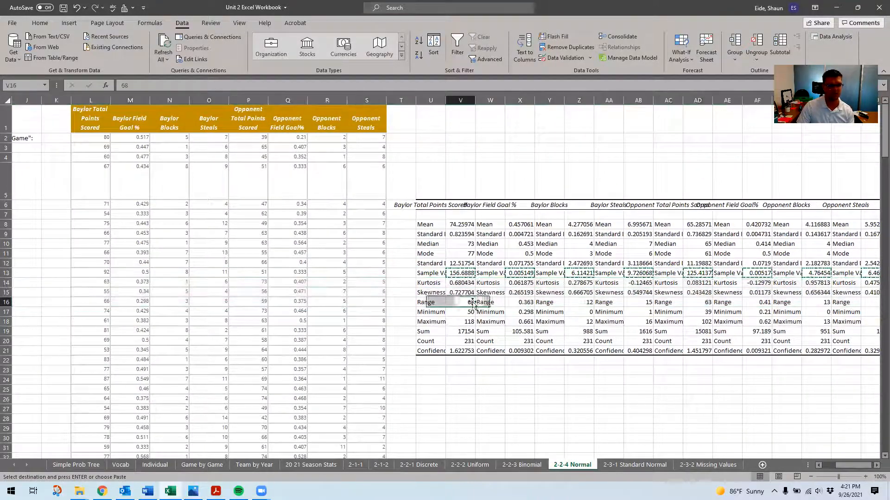
pyautogui.keyDown('ctrl'); pyautogui.click(520, 302); pyautogui.keyUp('ctrl')
pyautogui.keyDown('ctrl'); pyautogui.click(579, 302); pyautogui.keyUp('ctrl')
pyautogui.keyDown('ctrl'); pyautogui.click(638, 302); pyautogui.keyUp('ctrl')
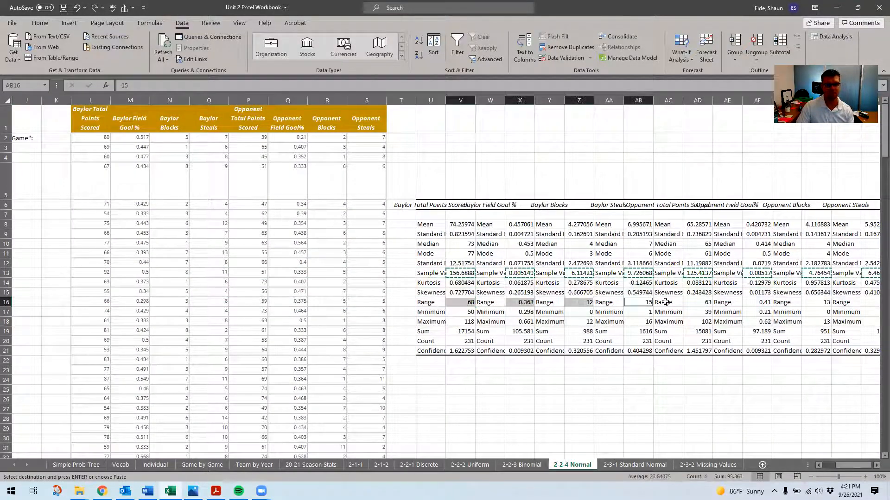
pyautogui.keyDown('ctrl'); pyautogui.click(697, 302); pyautogui.keyUp('ctrl')
pyautogui.keyDown('ctrl'); pyautogui.click(757, 302); pyautogui.keyUp('ctrl')
pyautogui.keyDown('ctrl'); pyautogui.click(816, 302); pyautogui.keyUp('ctrl')
pyautogui.keyDown('ctrl'); pyautogui.click(867, 302); pyautogui.keyUp('ctrl')
pyautogui.hotkey('ctrl', 'c')
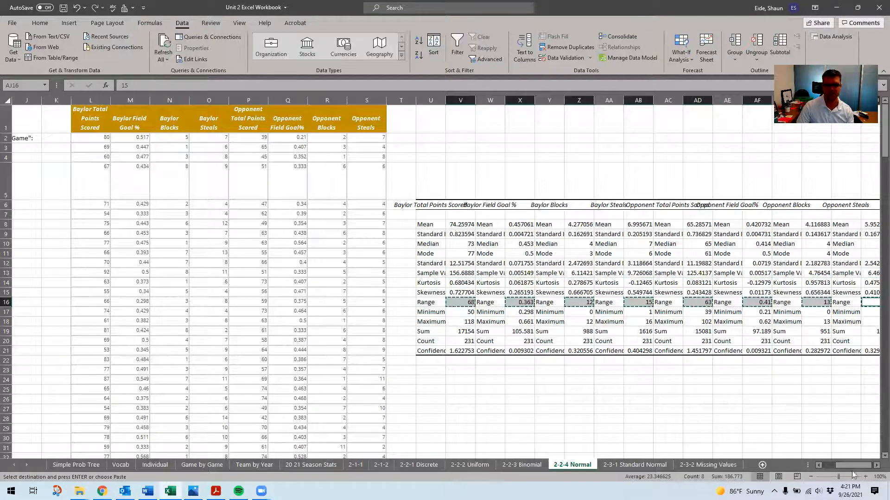
pyautogui.moveTo(853, 466); pyautogui.dragTo(826, 465)
pyautogui.click(284, 225)
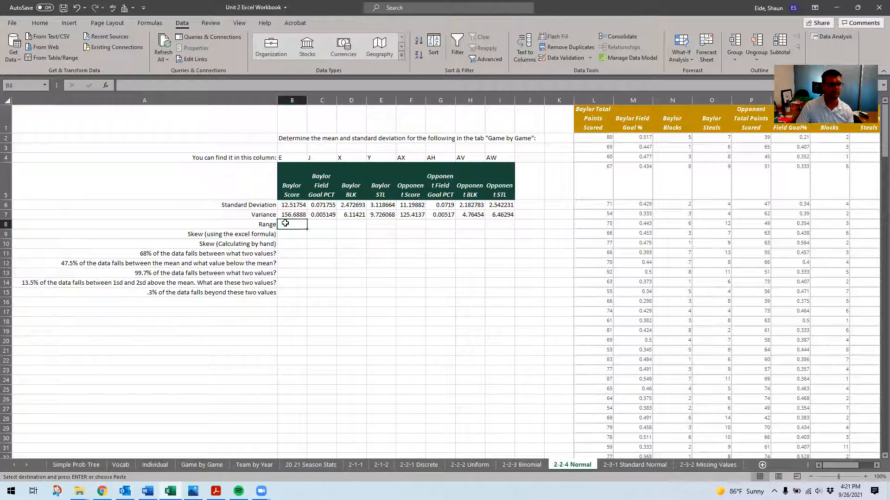
pyautogui.hotkey('ctrl', 'v')
pyautogui.moveTo(319, 280); pyautogui.dragTo(703, 293)
pyautogui.click(401, 293)
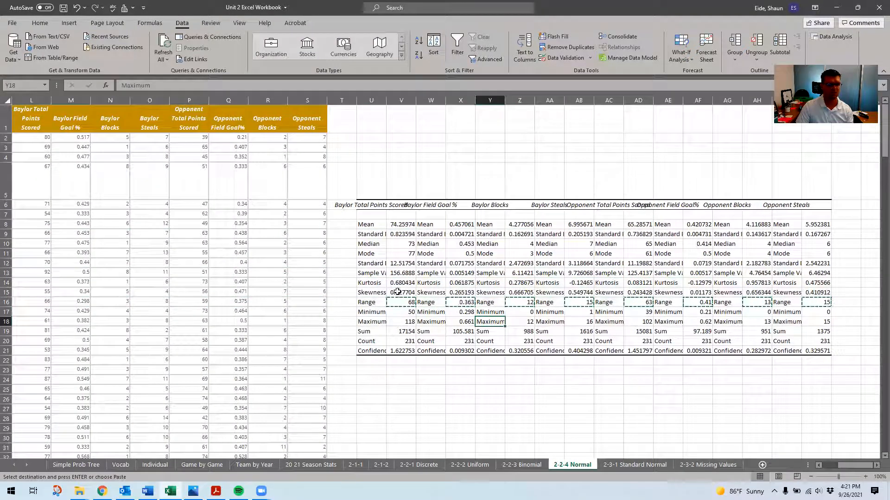
pyautogui.keyDown('ctrl'); pyautogui.click(461, 293); pyautogui.keyUp('ctrl')
pyautogui.keyDown('ctrl'); pyautogui.click(520, 292); pyautogui.keyUp('ctrl')
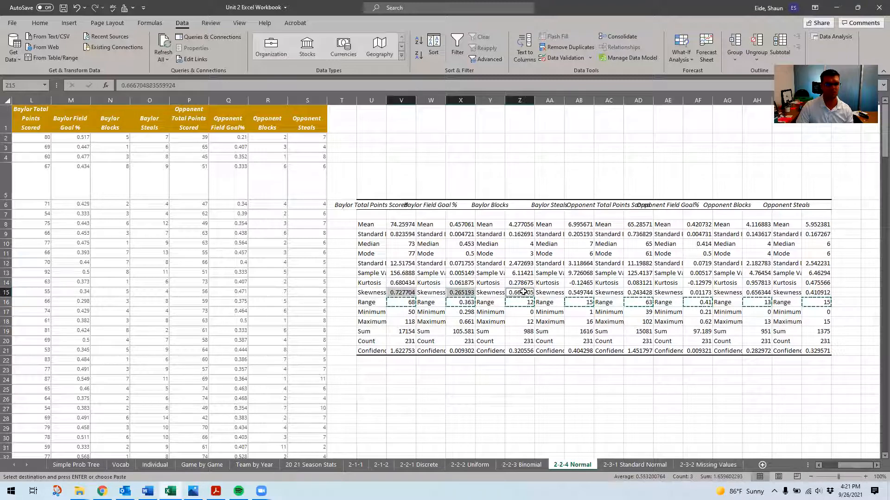
pyautogui.keyDown('ctrl'); pyautogui.click(580, 292); pyautogui.keyUp('ctrl')
pyautogui.keyDown('ctrl'); pyautogui.click(639, 292); pyautogui.keyUp('ctrl')
pyautogui.keyDown('ctrl'); pyautogui.click(698, 292); pyautogui.keyUp('ctrl')
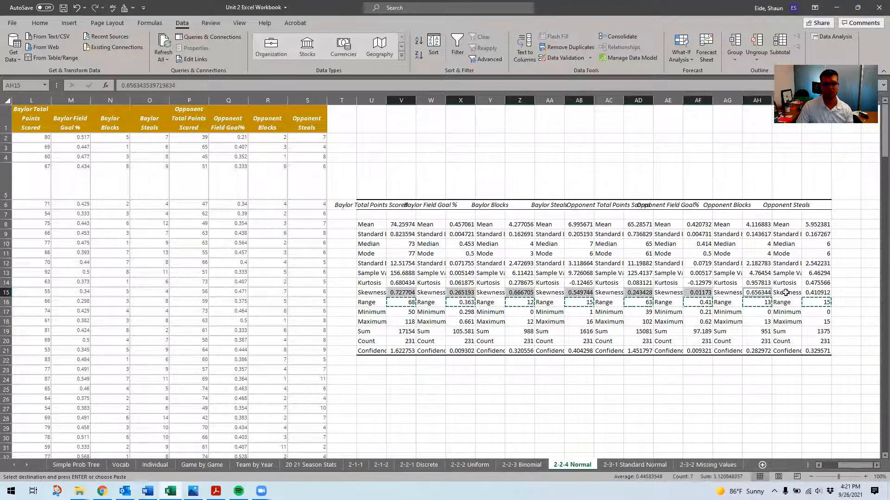
pyautogui.moveTo(243, 273); pyautogui.dragTo(9, 274)
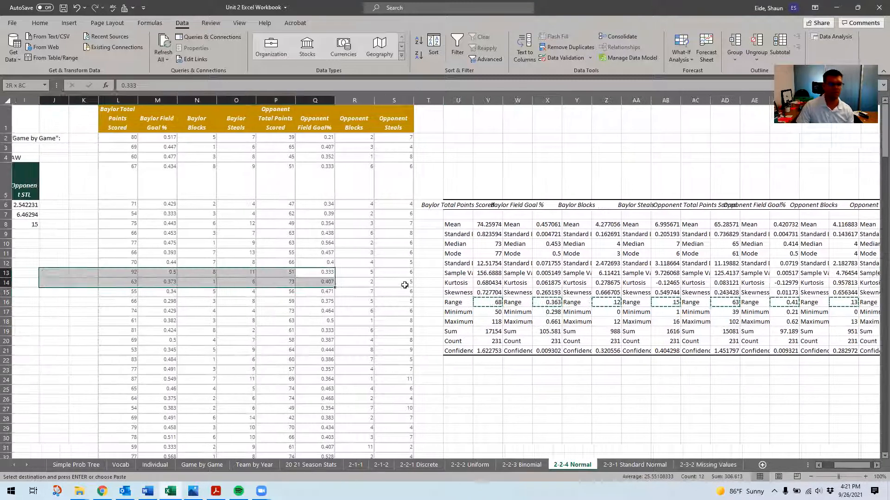
# Copy the skewness values of all eight variables into the answer table's Skew (using the excel formula) row, starting at B9.
pyautogui.click(498, 292)
pyautogui.keyDown('ctrl'); pyautogui.click(559, 293); pyautogui.keyUp('ctrl')
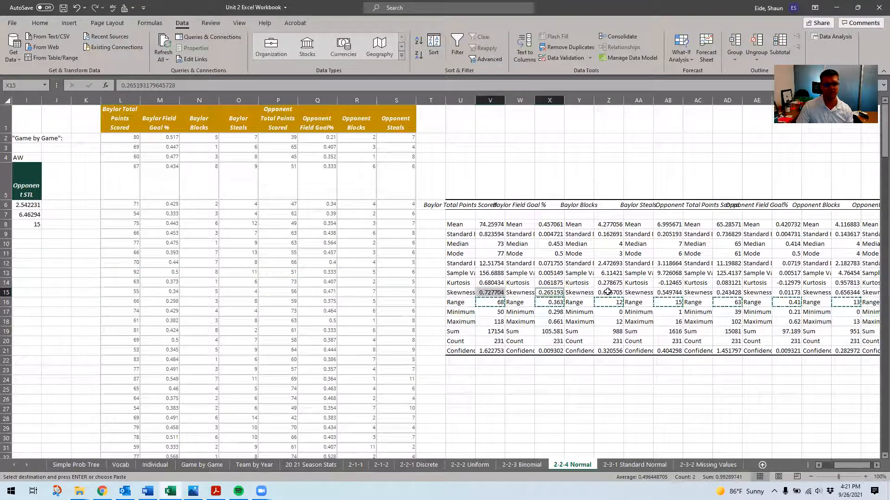
pyautogui.keyDown('ctrl'); pyautogui.click(608, 292); pyautogui.keyUp('ctrl')
pyautogui.keyDown('ctrl'); pyautogui.click(670, 292); pyautogui.keyUp('ctrl')
pyautogui.keyDown('ctrl'); pyautogui.click(728, 292); pyautogui.keyUp('ctrl')
pyautogui.keyDown('ctrl'); pyautogui.click(786, 293); pyautogui.keyUp('ctrl')
pyautogui.keyDown('ctrl'); pyautogui.click(844, 292); pyautogui.keyUp('ctrl')
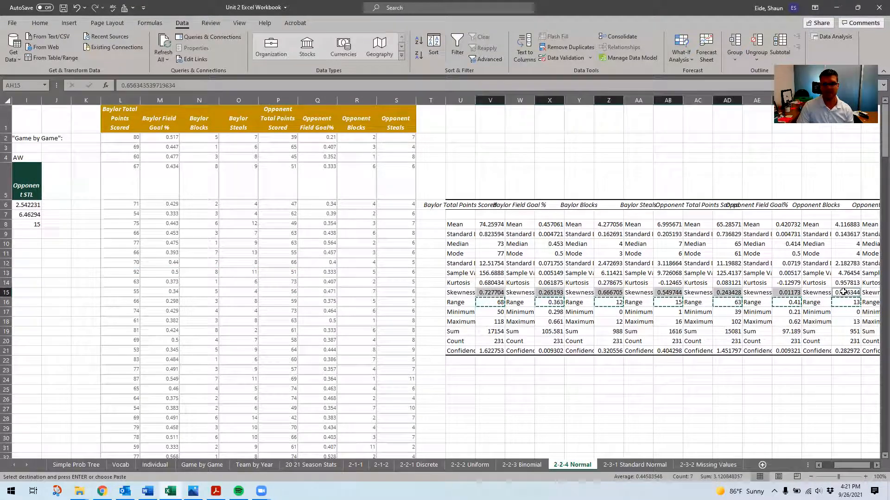
pyautogui.doubleClick(876, 466)
pyautogui.keyDown('ctrl'); pyautogui.click(848, 292); pyautogui.keyUp('ctrl')
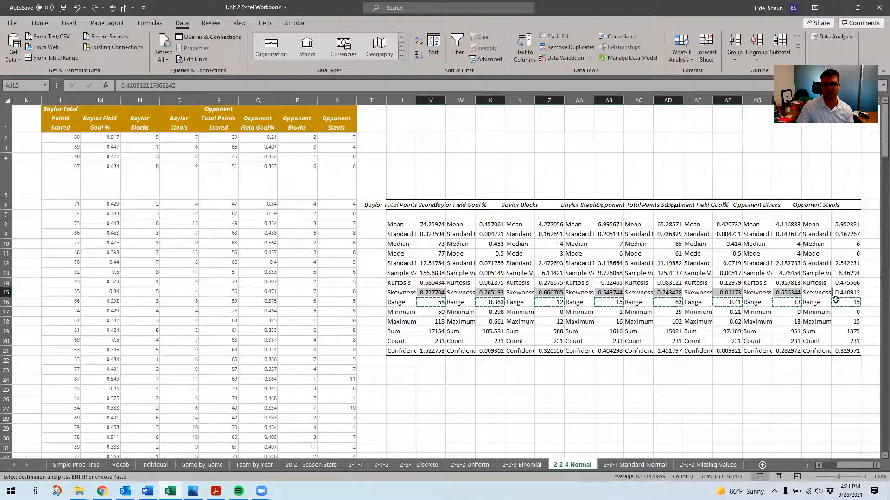
pyautogui.moveTo(853, 465); pyautogui.dragTo(812, 463)
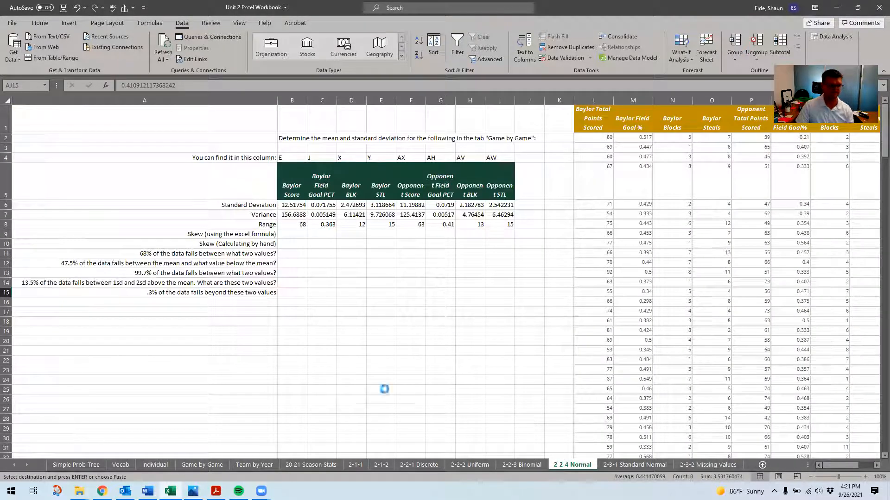
pyautogui.click(279, 233)
pyautogui.hotkey('ctrl', 'v')
pyautogui.click(292, 272)
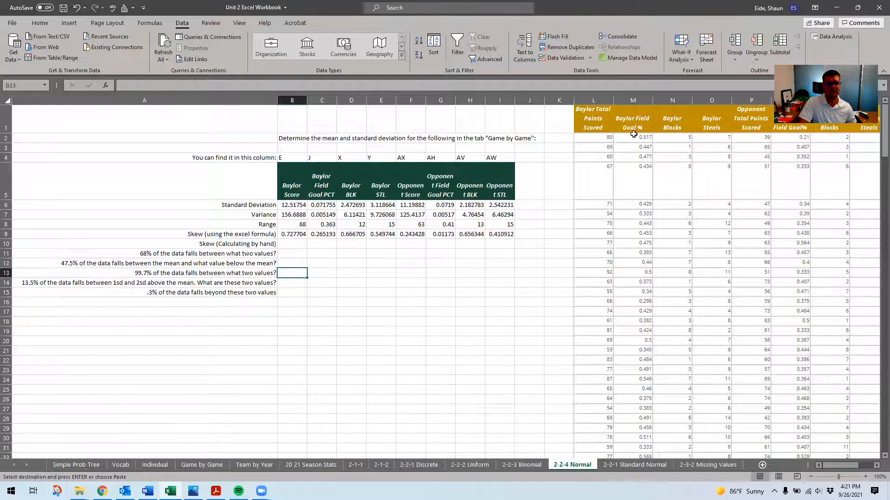
# Insert a Pareto chart of the Baylor Total Points Scored data in L1:L232 and extend its data range to include Baylor Field Goal %.
pyautogui.moveTo(597, 118); pyautogui.dragTo(606, 439)
pyautogui.click(65, 22)
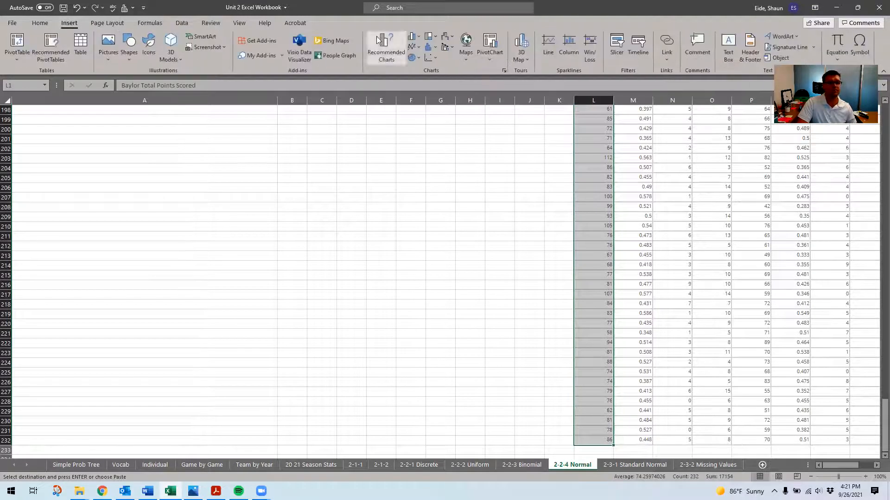
pyautogui.click(428, 48)
pyautogui.click(463, 80)
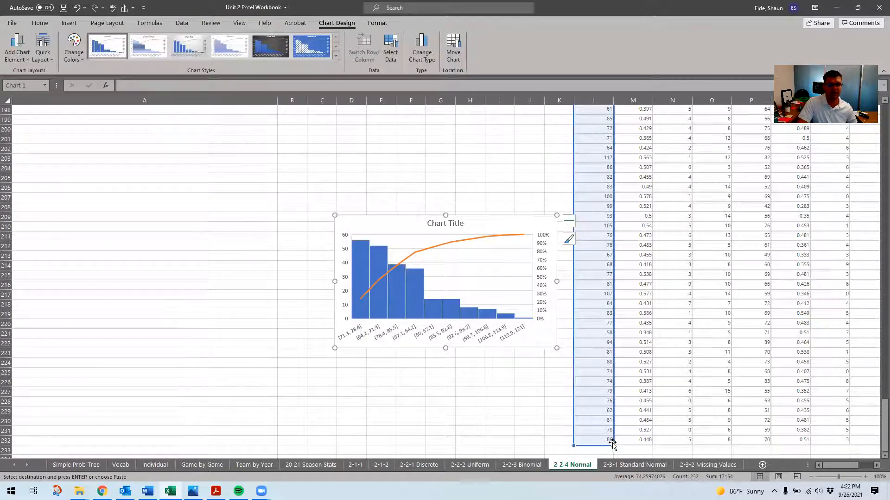
pyautogui.moveTo(612, 445); pyautogui.dragTo(647, 443)
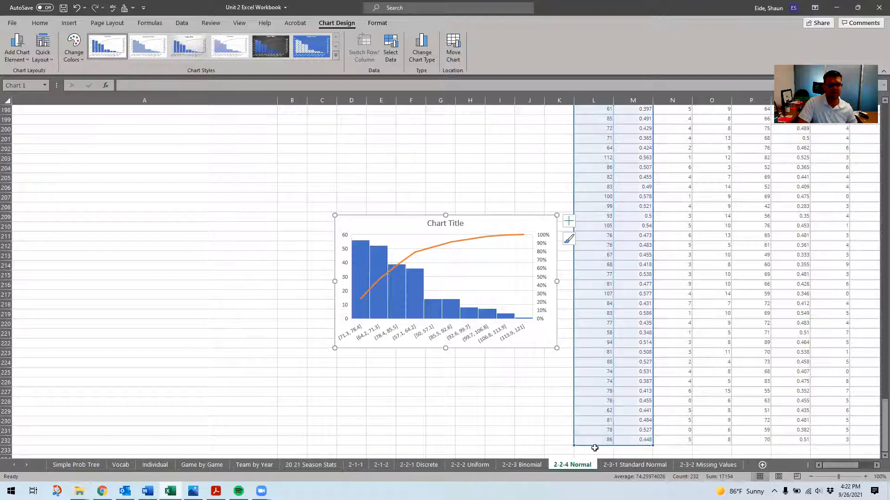
pyautogui.moveTo(574, 445); pyautogui.dragTo(580, 449)
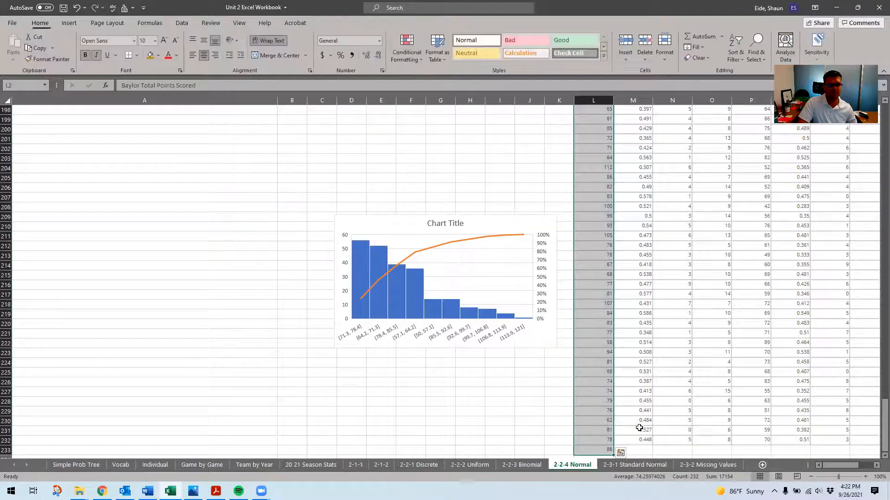
pyautogui.click(383, 225)
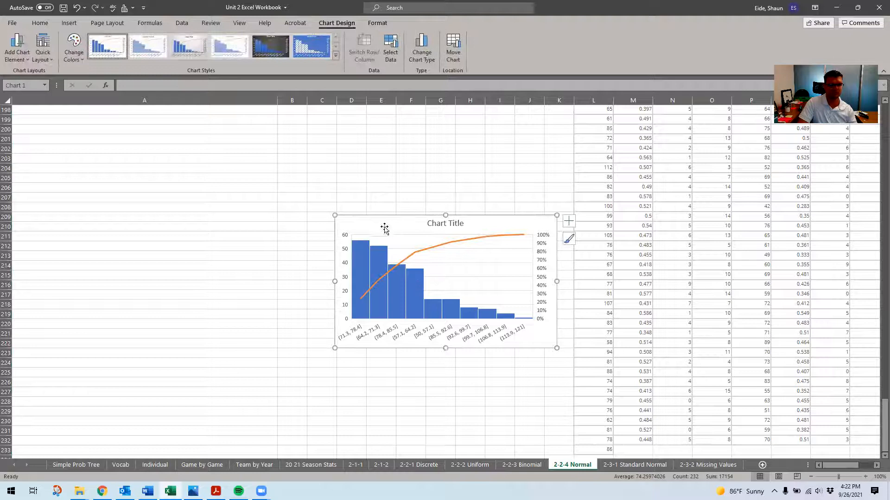
pyautogui.hotkey('ctrl', 'z')
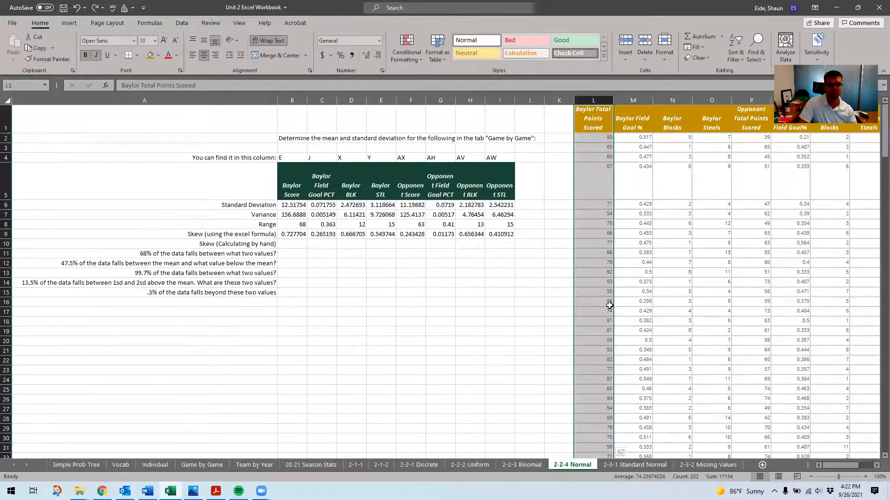
pyautogui.click(609, 304)
pyautogui.scroll(-20, 540, 337)
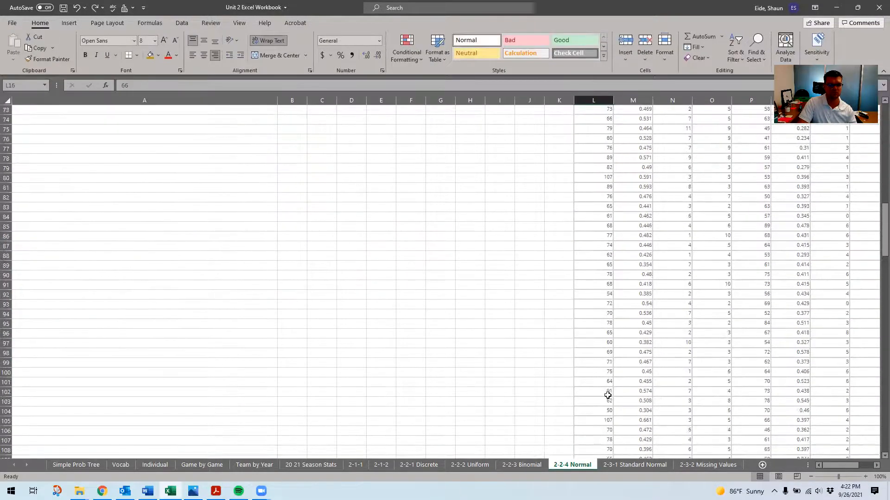
pyautogui.scroll(-20, 616, 404)
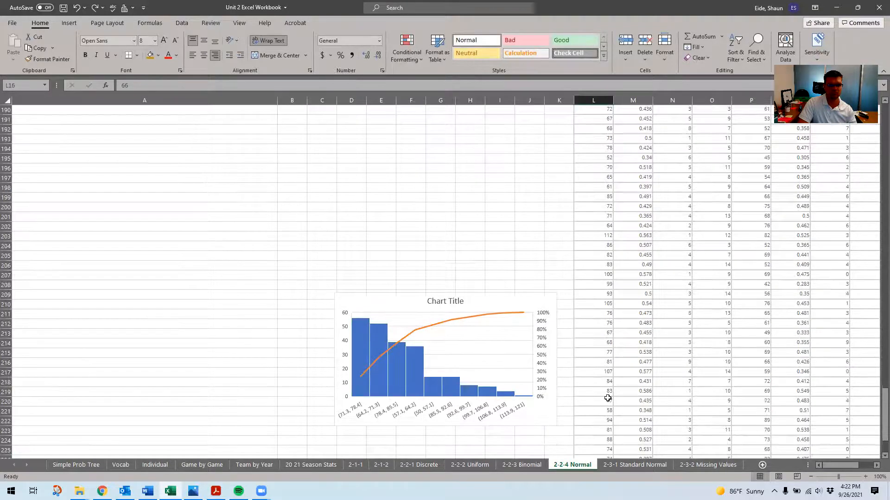
# Shift the Pareto chart's data range to the Baylor Field Goal % column alone, followed by the Baylor Blocks column alone.
pyautogui.click(482, 193)
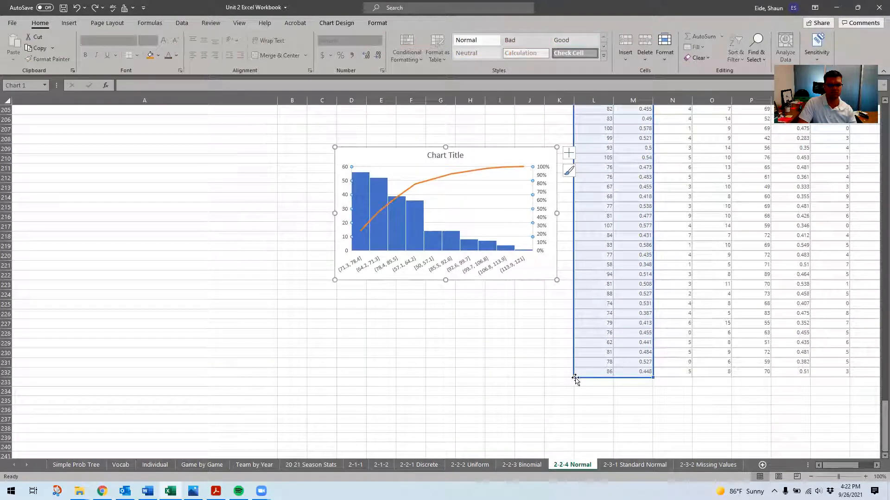
pyautogui.moveTo(574, 376); pyautogui.dragTo(617, 374)
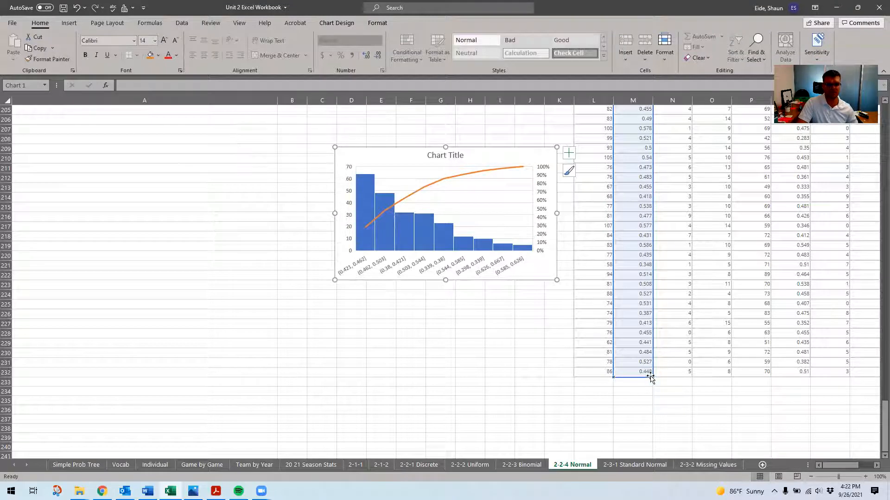
pyautogui.moveTo(650, 378); pyautogui.dragTo(685, 377)
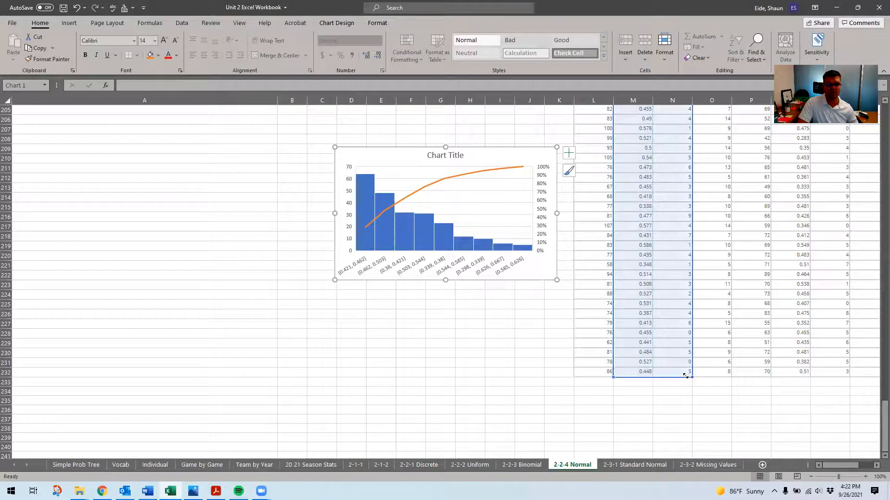
pyautogui.moveTo(614, 378); pyautogui.dragTo(647, 376)
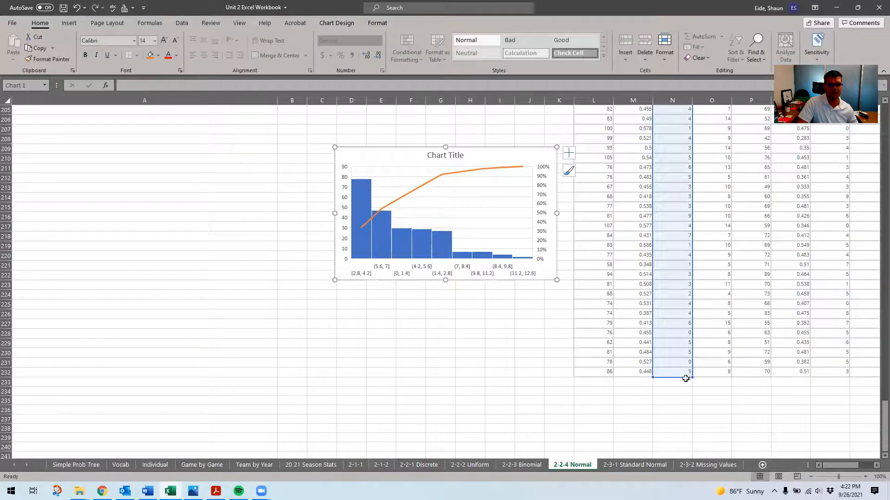
# Shift the Pareto chart's data range to the Baylor Steals column alone and check that column's heading.
pyautogui.moveTo(691, 378); pyautogui.dragTo(735, 378)
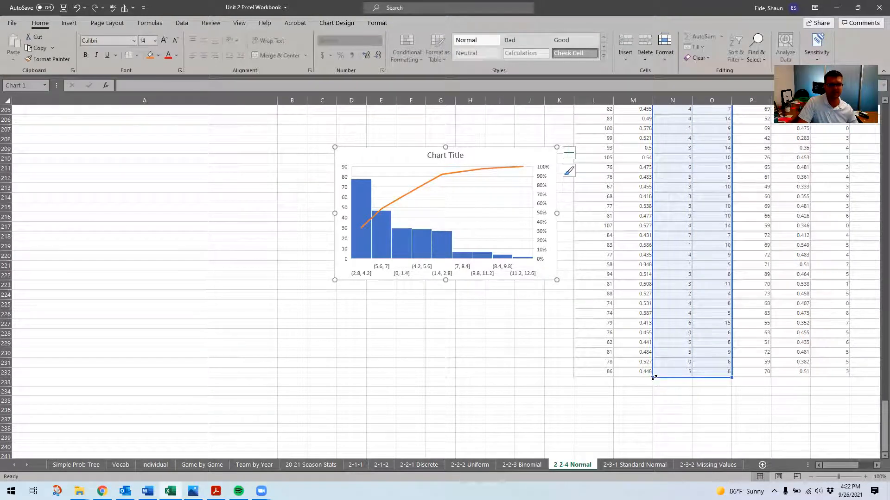
pyautogui.moveTo(652, 378); pyautogui.dragTo(690, 378)
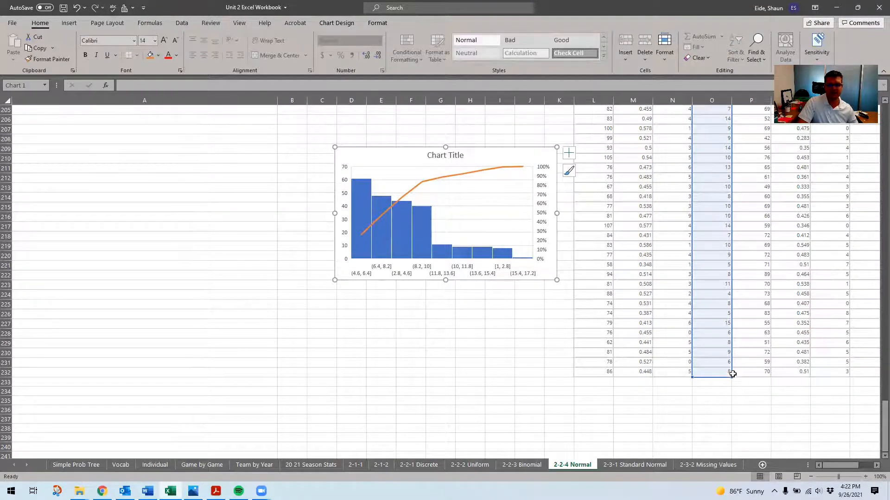
pyautogui.scroll(20, 725, 356)
pyautogui.scroll(5, 725, 356)
pyautogui.scroll(-20, 725, 357)
pyautogui.scroll(-20, 728, 361)
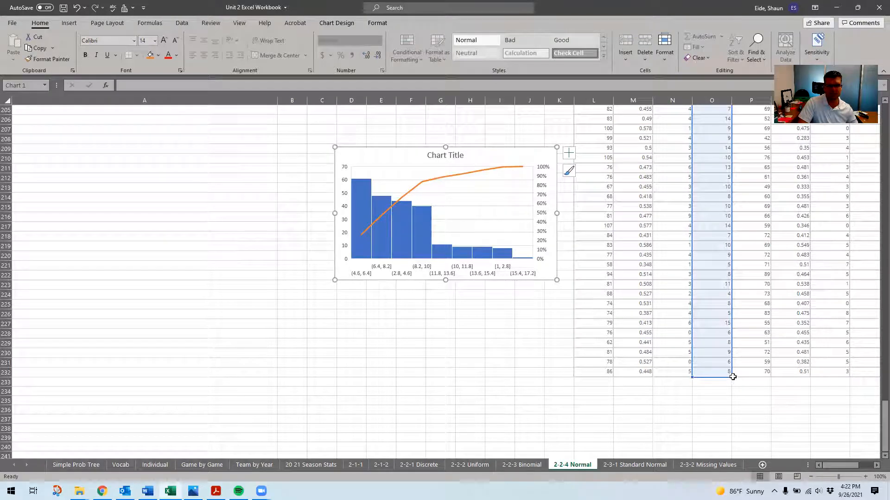
# Shift the Pareto chart's data range to Opponent Total Points Scored alone, followed by Opponent Steals alone.
pyautogui.moveTo(730, 378); pyautogui.dragTo(775, 379)
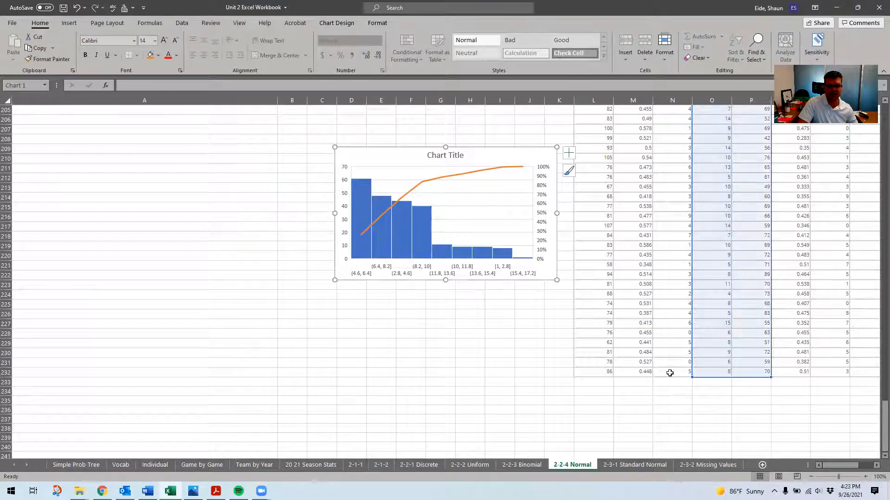
pyautogui.moveTo(693, 377); pyautogui.dragTo(733, 381)
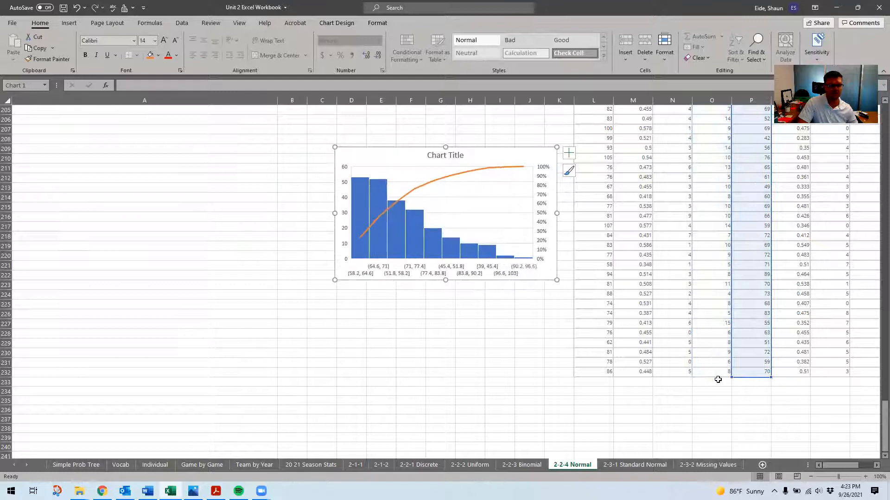
pyautogui.moveTo(841, 465); pyautogui.dragTo(855, 468)
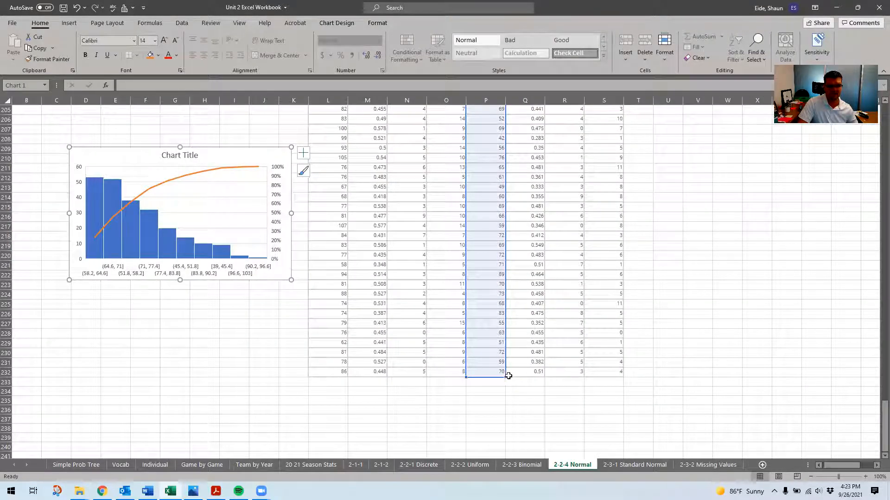
pyautogui.moveTo(504, 377); pyautogui.dragTo(621, 375)
pyautogui.moveTo(545, 376); pyautogui.dragTo(583, 377)
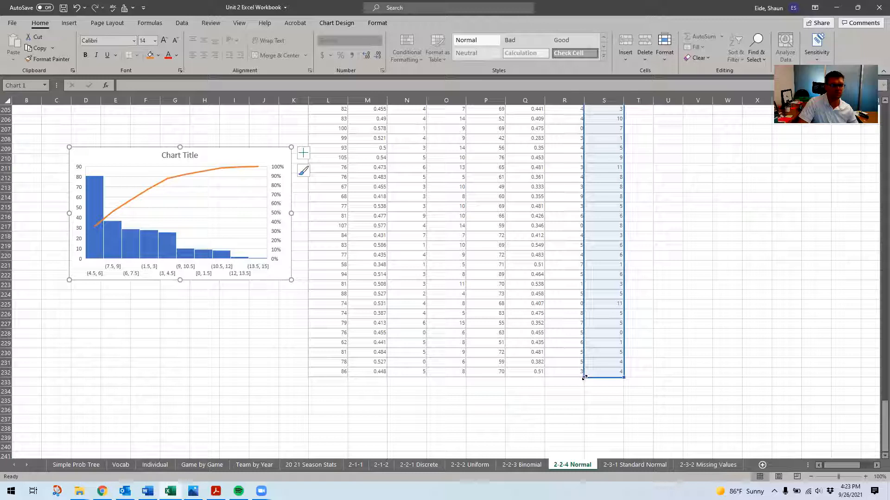
# Shift the Pareto chart's data range to Opponent Blocks alone, followed by Opponent Field Goal% alone, and return to the answer table.
pyautogui.moveTo(570, 377); pyautogui.dragTo(558, 378)
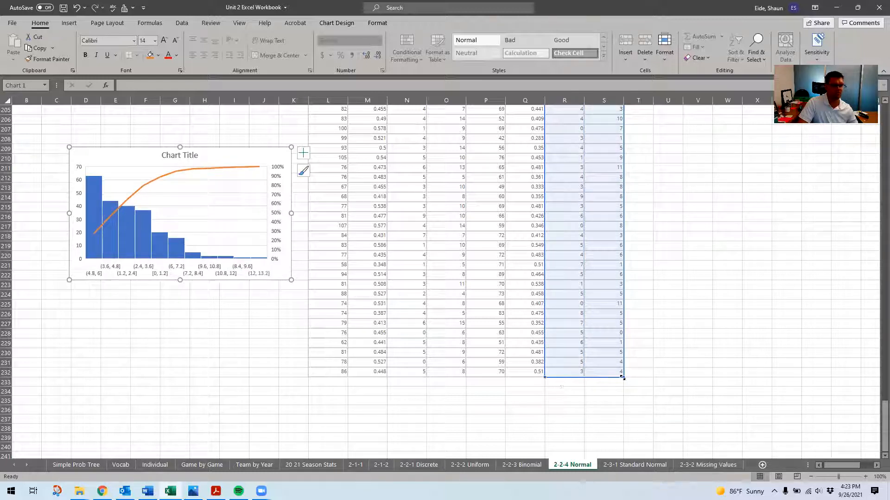
pyautogui.moveTo(622, 377); pyautogui.dragTo(587, 378)
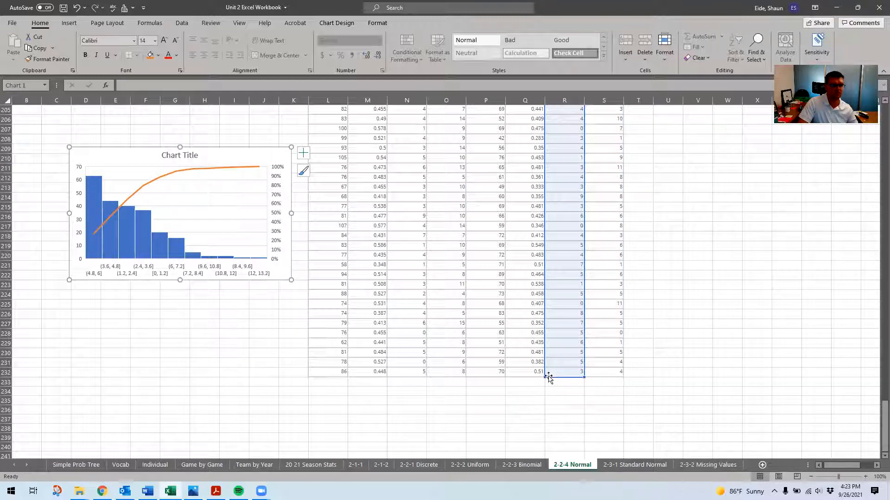
pyautogui.moveTo(532, 376); pyautogui.dragTo(514, 377)
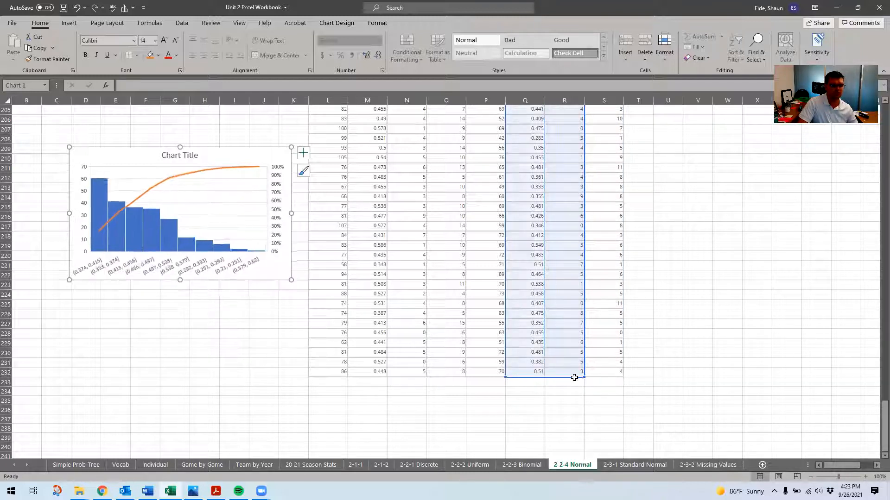
pyautogui.moveTo(583, 377); pyautogui.dragTo(549, 377)
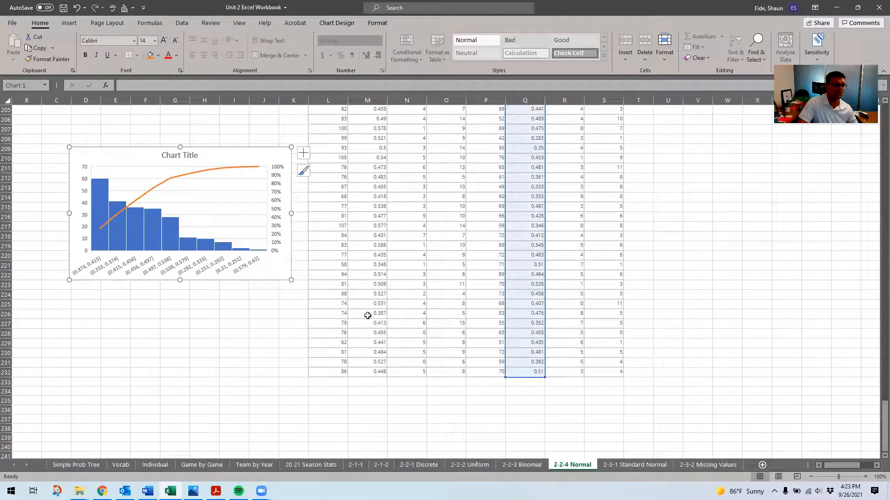
pyautogui.scroll(5, 367, 314)
pyautogui.scroll(17, 366, 313)
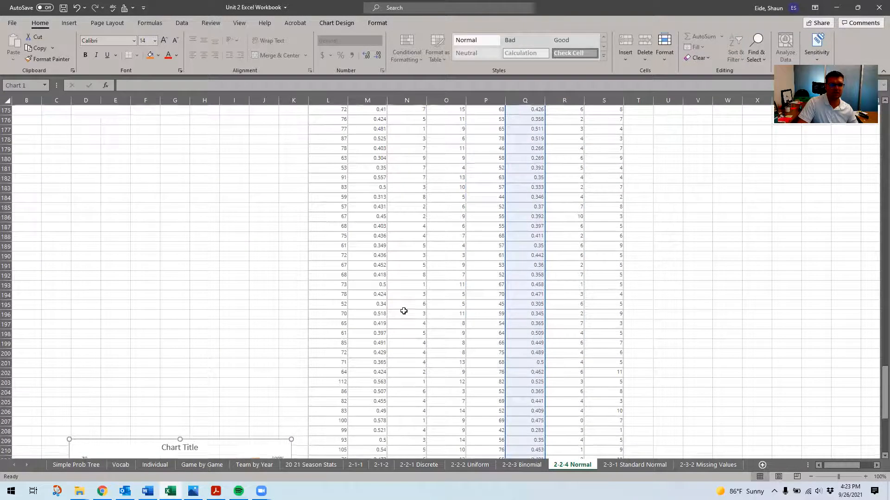
pyautogui.scroll(20, 404, 311)
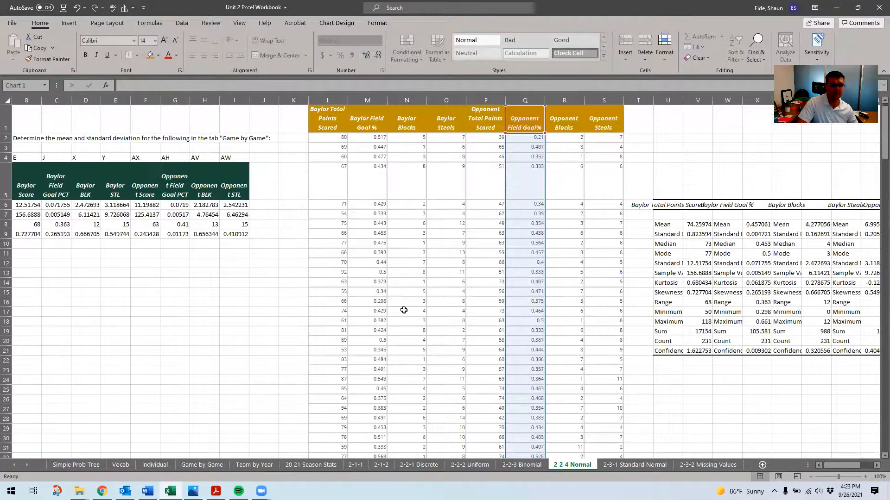
pyautogui.click(564, 311)
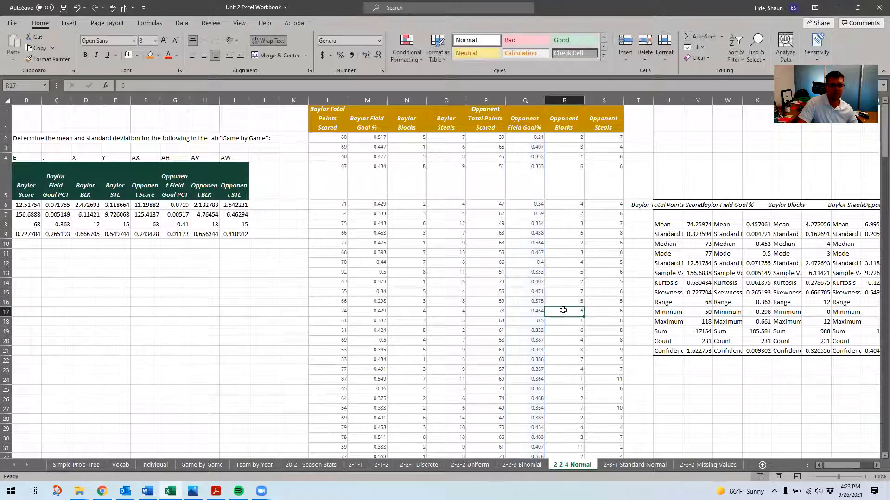
pyautogui.scroll(-2, 320, 297)
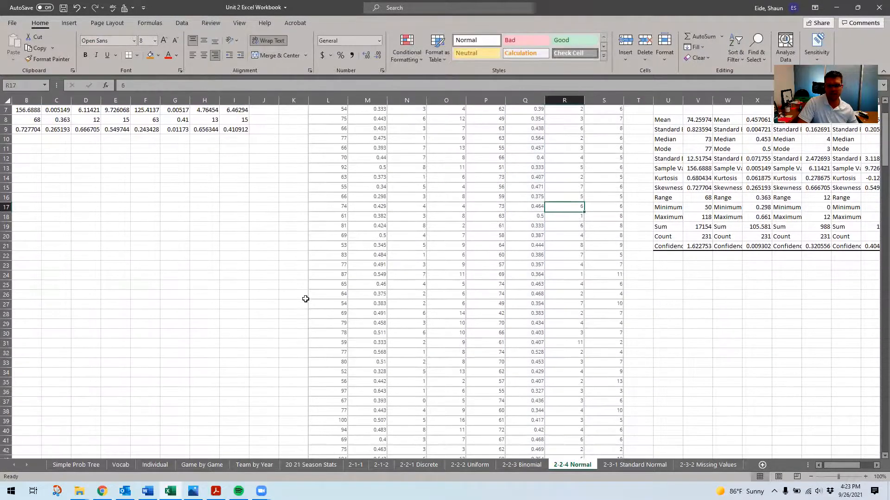
pyautogui.scroll(2, 307, 299)
pyautogui.moveTo(270, 296)
pyautogui.mouseDown()
pyautogui.moveTo(9, 293)
pyautogui.moveTo(276, 292)
pyautogui.mouseUp()
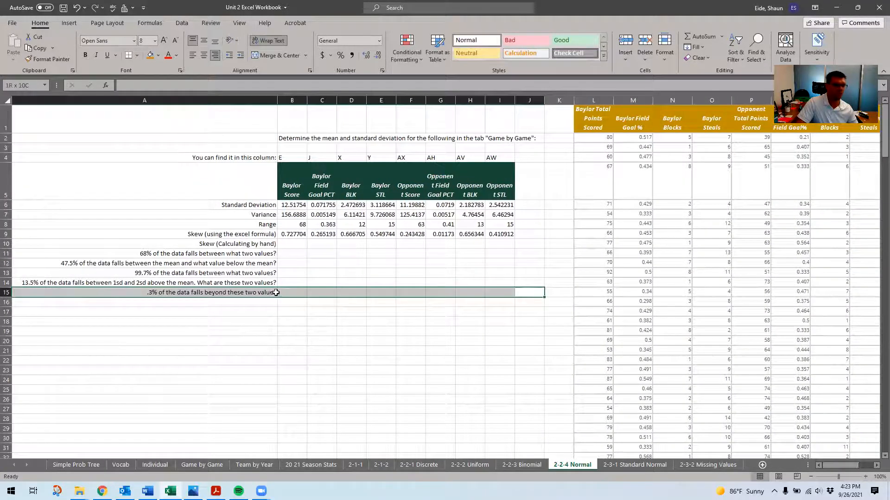
pyautogui.click(258, 252)
pyautogui.click(297, 291)
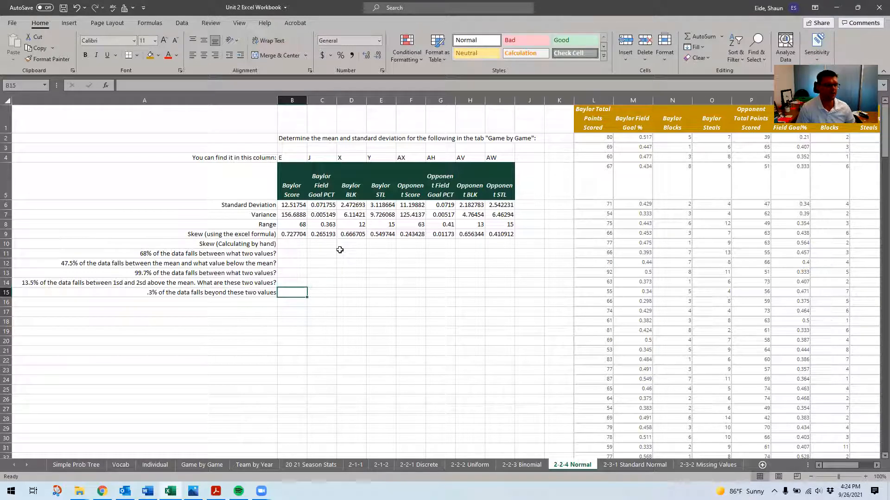
pyautogui.click(312, 257)
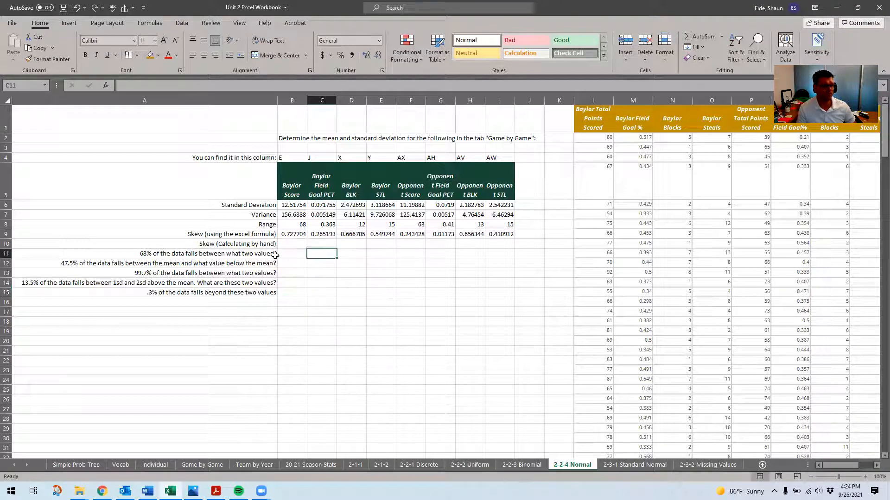
# Move the questions below the 68% one down so the 47.5% question sits in A13 and the 99.7% question in A15.
pyautogui.click(239, 255)
pyautogui.moveTo(237, 263); pyautogui.dragTo(230, 292)
pyautogui.hotkey('ctrl', 'x')
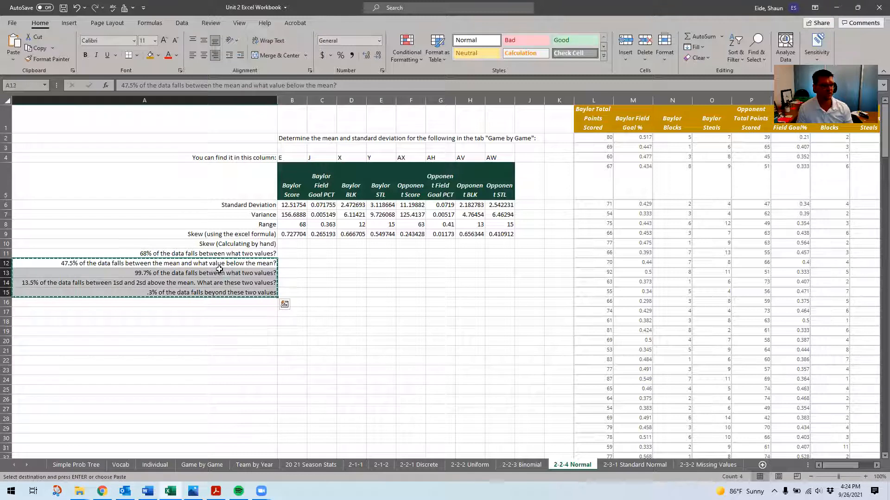
pyautogui.click(219, 271)
pyautogui.hotkey('ctrl', 'v')
pyautogui.moveTo(216, 281); pyautogui.dragTo(218, 311)
pyautogui.hotkey('ctrl', 'x')
pyautogui.click(219, 290)
pyautogui.hotkey('ctrl', 'v')
# Move the 13.5% question to A17 and the .3% question to A19, leaving a blank row between them.
pyautogui.click(219, 309)
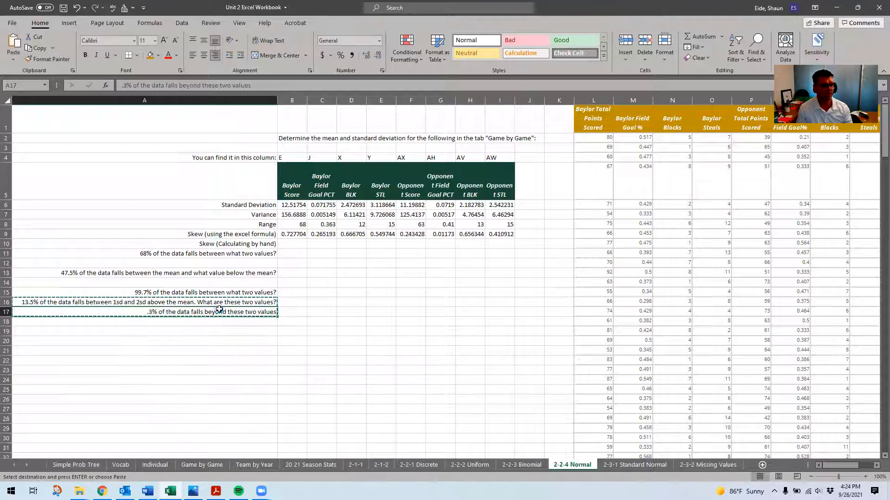
pyautogui.hotkey('ctrl', 'v')
pyautogui.click(219, 318)
pyautogui.hotkey('ctrl', 'x')
pyautogui.click(222, 331)
pyautogui.hotkey('ctrl', 'v')
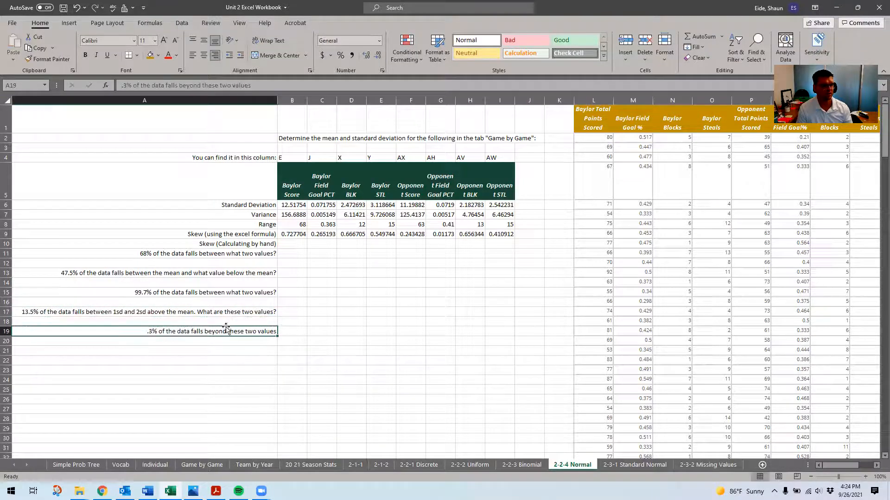
pyautogui.doubleClick(227, 331)
pyautogui.click(288, 328)
pyautogui.click(310, 265)
pyautogui.click(292, 244)
pyautogui.click(293, 253)
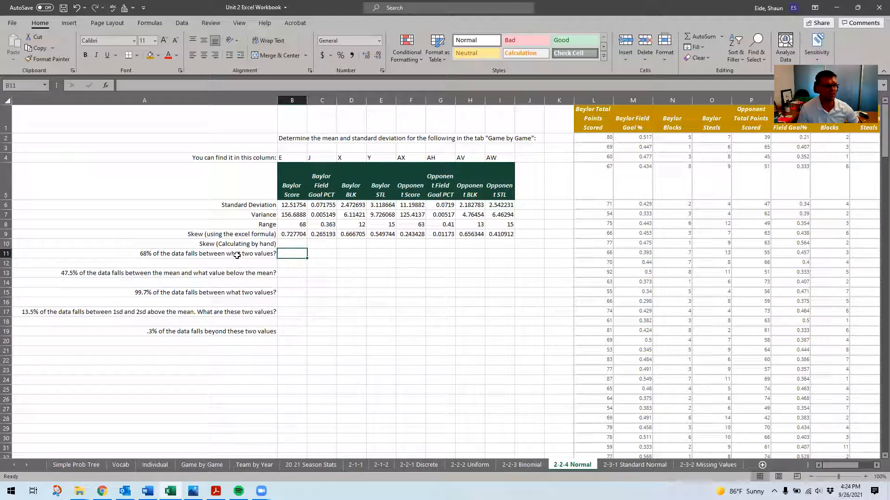
# Shift the measures and questions block starting at A6 down one row and enter the right-aligned label "Mean" in A6.
pyautogui.click(255, 203)
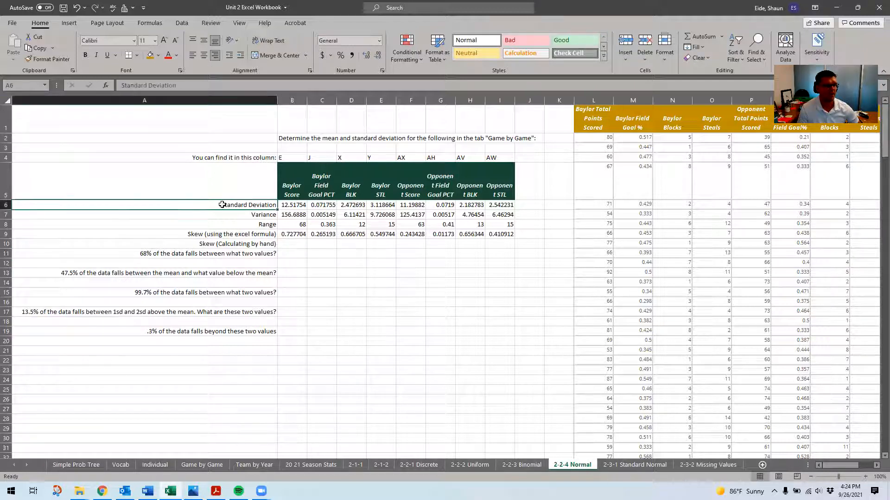
pyautogui.moveTo(201, 204); pyautogui.dragTo(492, 328)
pyautogui.moveTo(235, 199); pyautogui.dragTo(262, 204)
pyautogui.click(262, 204)
pyautogui.write('Mean')
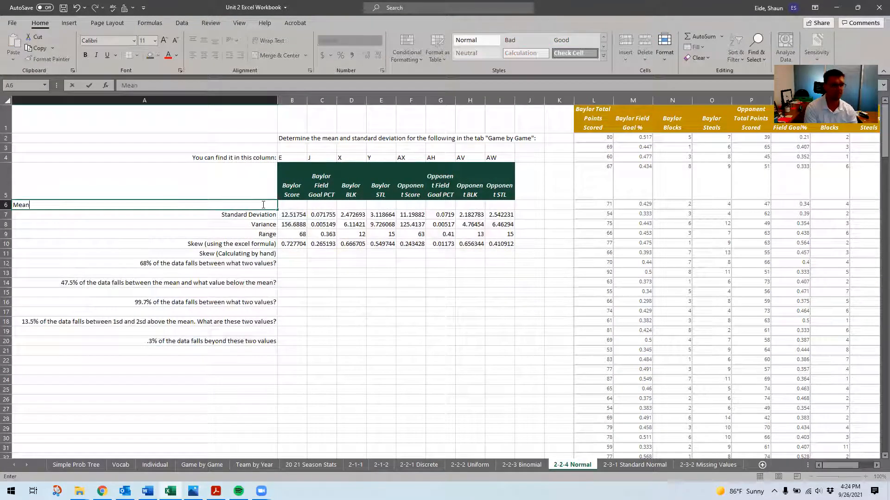
pyautogui.press('Tab')
pyautogui.click(247, 203)
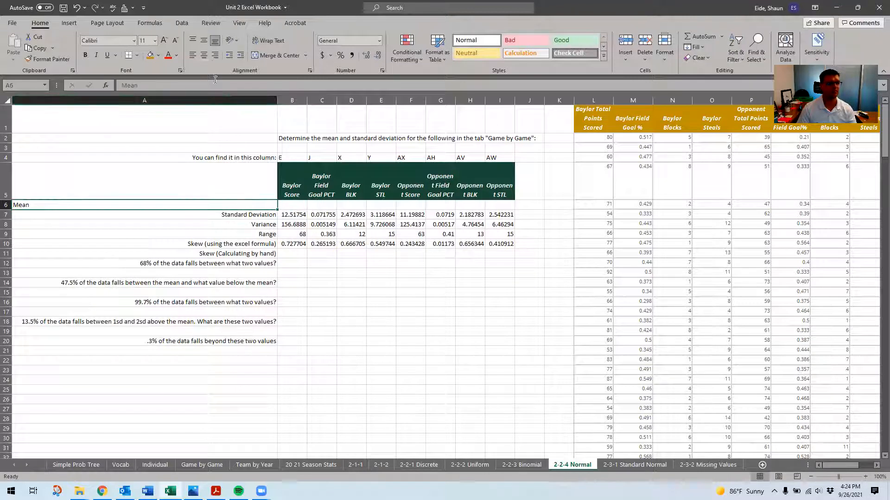
# Copy the Mean values of all eight variables from the descriptive statistics output into the Mean row, starting at B6.
pyautogui.moveTo(470, 380); pyautogui.dragTo(455, 310)
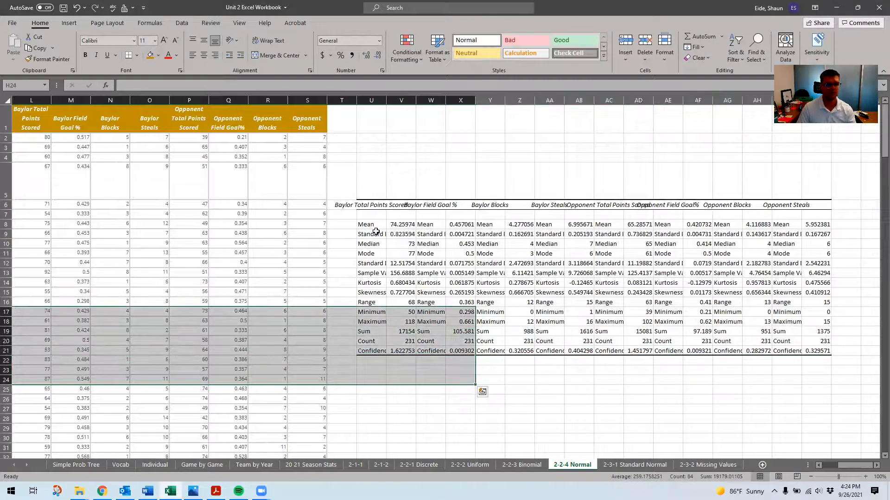
pyautogui.click(406, 228)
pyautogui.keyDown('ctrl'); pyautogui.click(469, 225); pyautogui.keyUp('ctrl')
pyautogui.keyDown('ctrl'); pyautogui.click(519, 225); pyautogui.keyUp('ctrl')
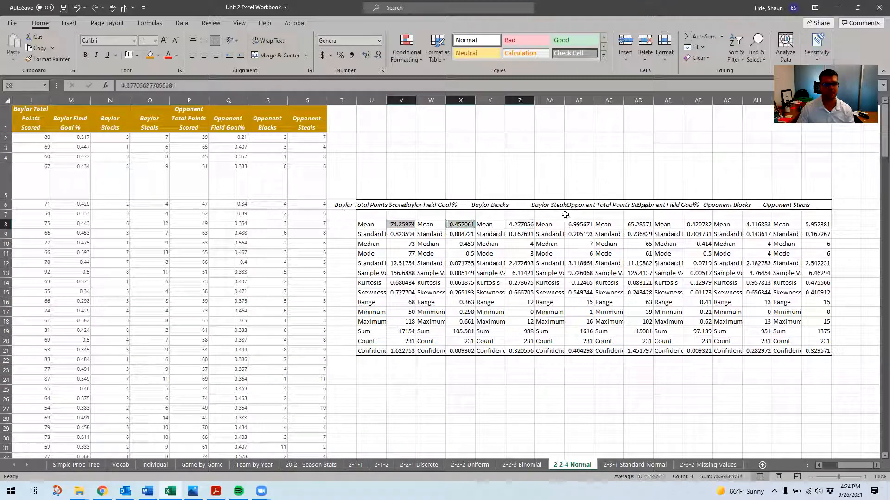
pyautogui.keyDown('ctrl'); pyautogui.click(577, 227); pyautogui.keyUp('ctrl')
pyautogui.keyDown('ctrl'); pyautogui.click(642, 224); pyautogui.keyUp('ctrl')
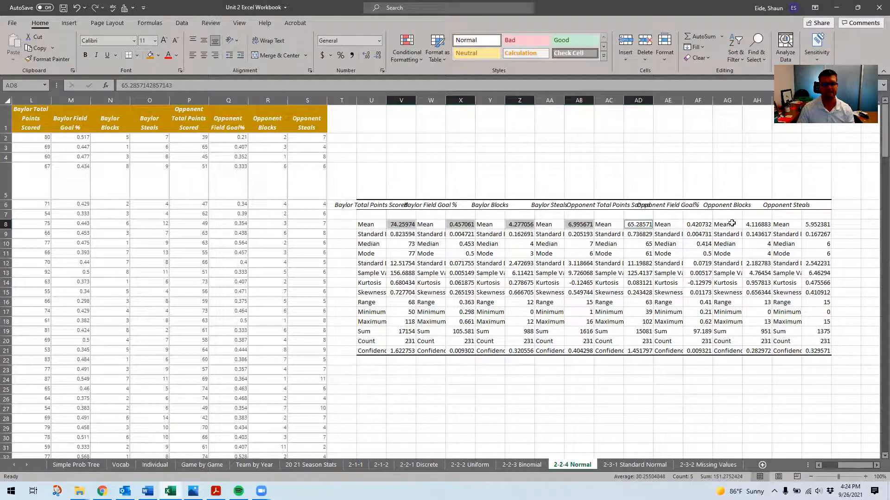
pyautogui.keyDown('ctrl'); pyautogui.click(702, 226); pyautogui.keyUp('ctrl')
pyautogui.keyDown('ctrl'); pyautogui.click(756, 224); pyautogui.keyUp('ctrl')
pyautogui.keyDown('ctrl'); pyautogui.click(817, 224); pyautogui.keyUp('ctrl')
pyautogui.hotkey('ctrl', 'c')
pyautogui.moveTo(846, 462); pyautogui.dragTo(817, 465)
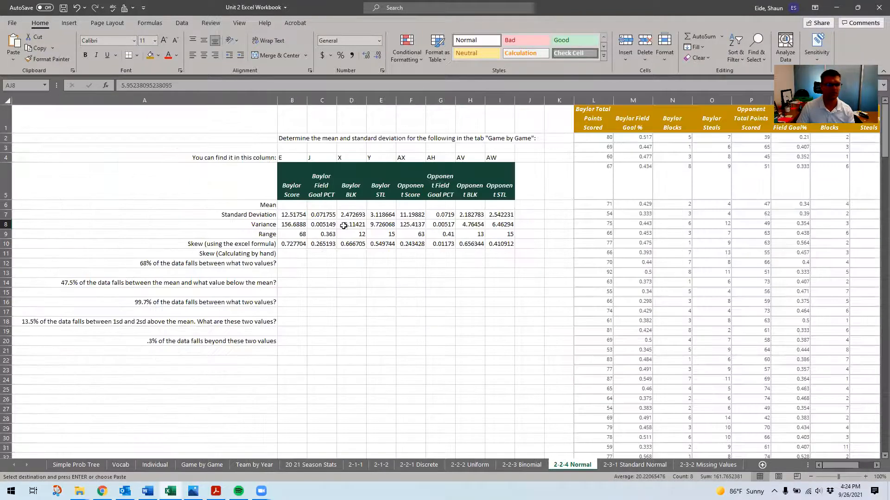
pyautogui.click(293, 208)
pyautogui.hotkey('ctrl', 'v')
pyautogui.click(364, 245)
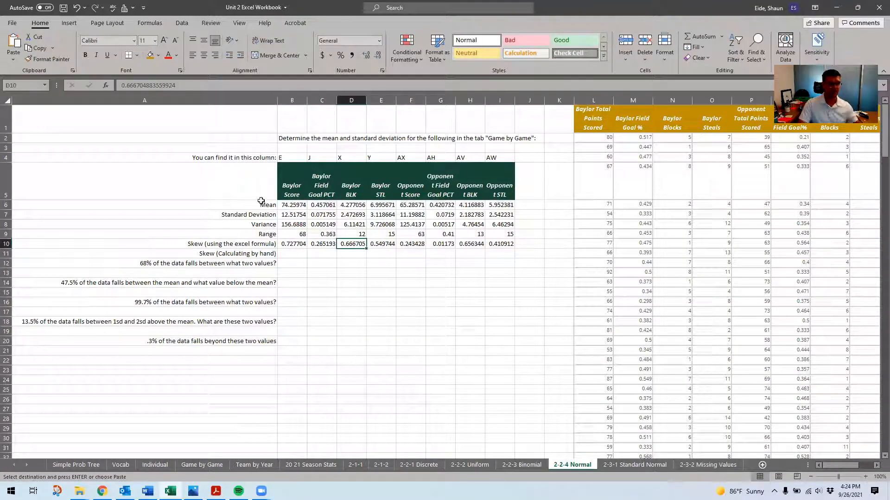
# Switch to the Measures of Dispersion worksheet in Word, consult the 1.3.4 empirical rule diagram, and return to the Excel workbook.
pyautogui.click(281, 263)
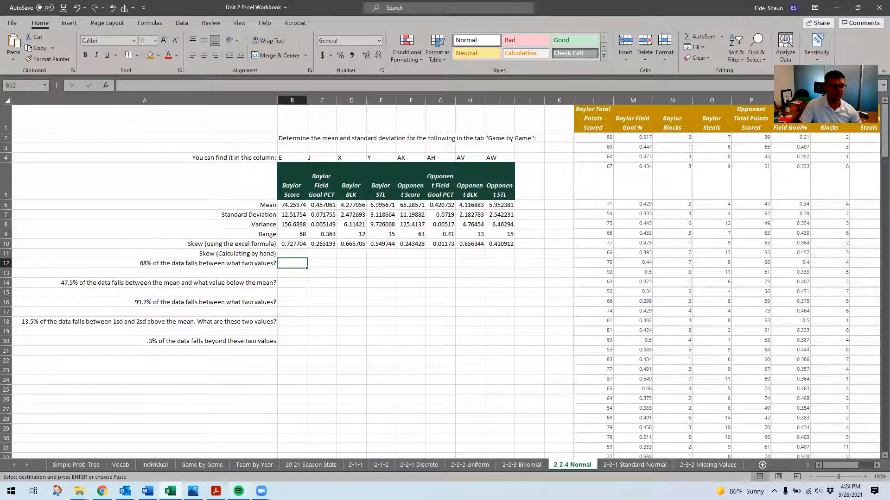
pyautogui.click(147, 492)
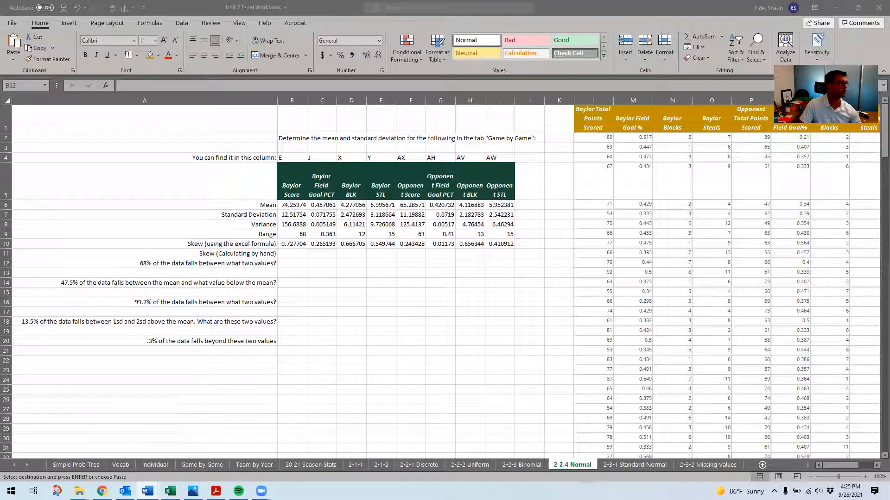
pyautogui.scroll(-20, 366, 322)
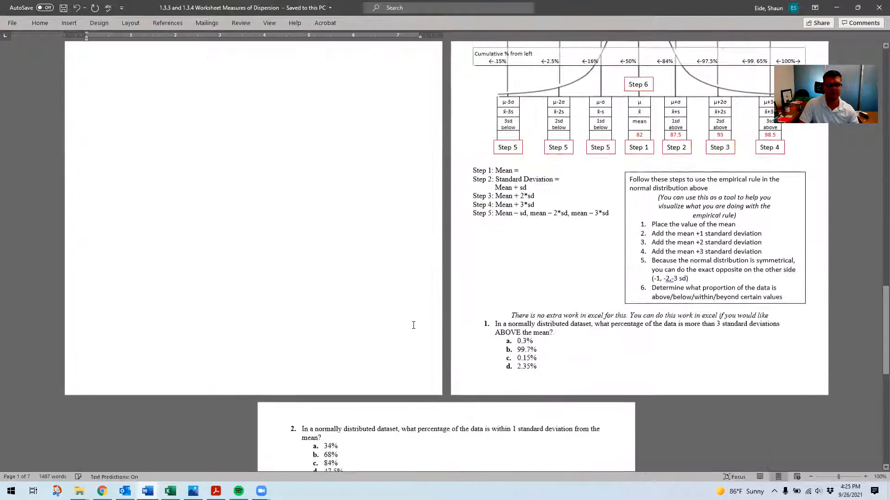
pyautogui.scroll(2, 413, 326)
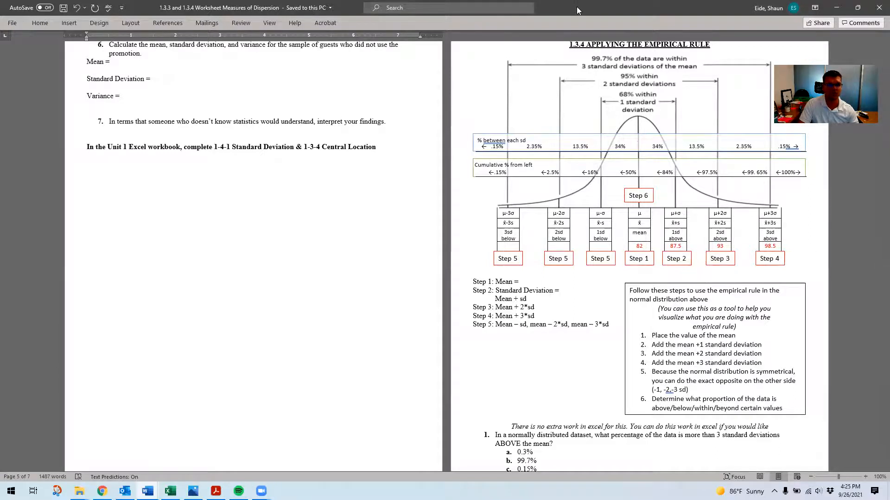
pyautogui.hotkey('alt', 'Tab')
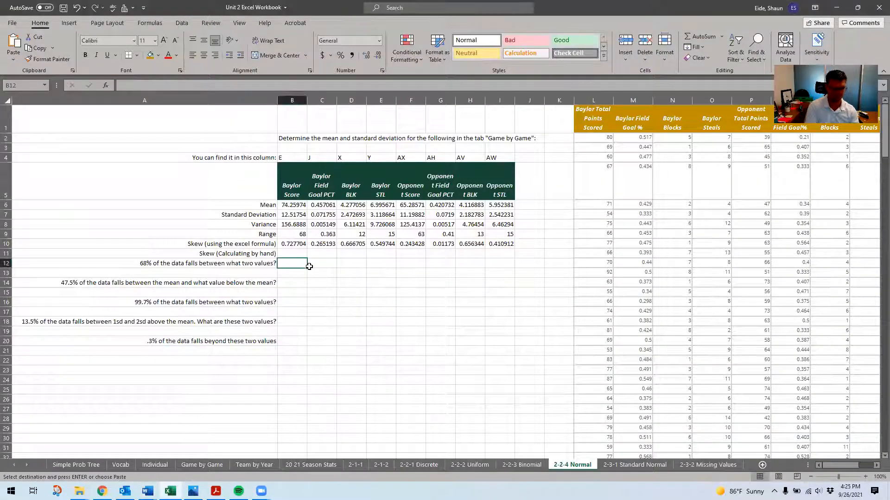
# Calculate the upper 68% bound for Baylor Score in B12 as mean plus one standard deviation, =B6+B7.
pyautogui.write('=')
pyautogui.click(295, 205)
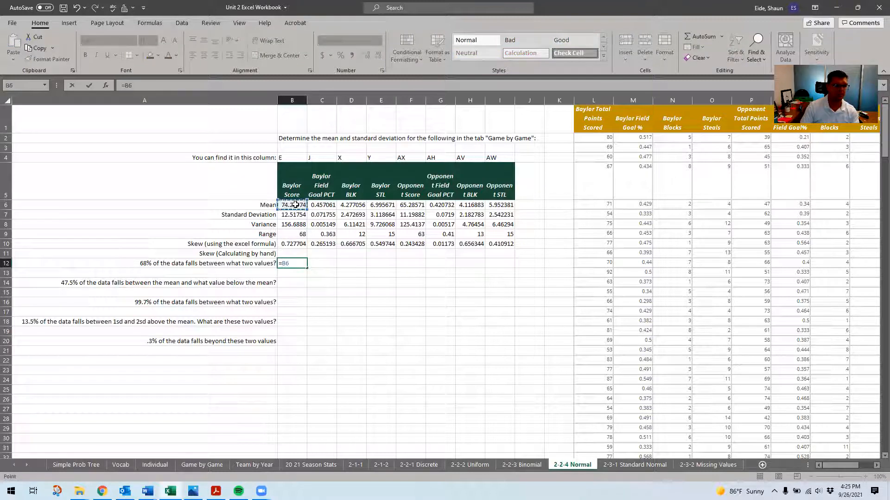
pyautogui.write('+')
pyautogui.click(295, 214)
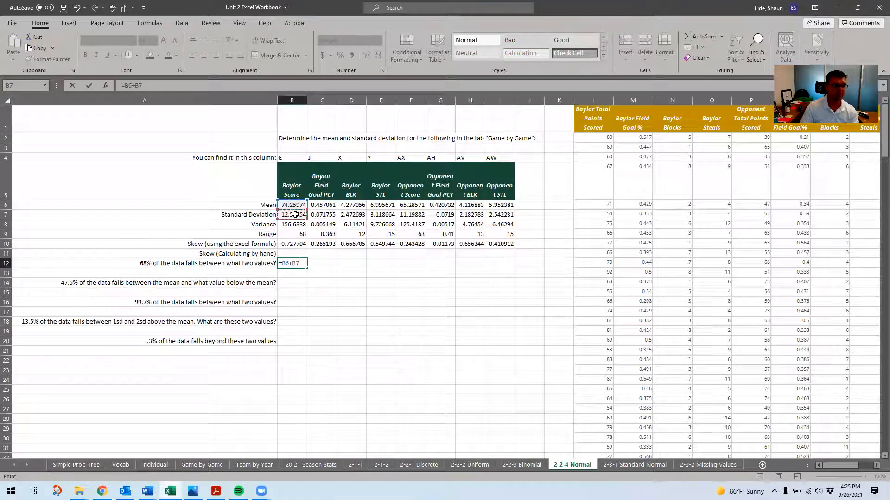
pyautogui.press('Return')
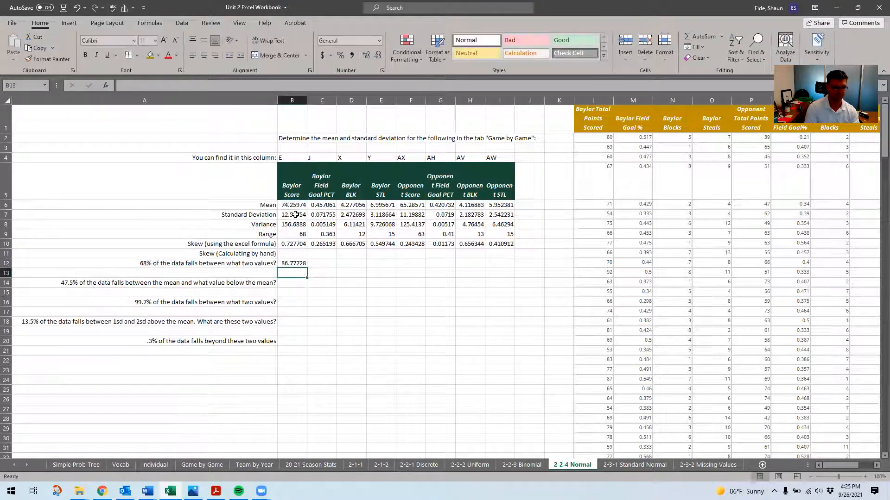
# Calculate the lower 68% bound for Baylor Score in B13 as mean minus one standard deviation, =B6-B7.
pyautogui.write('=')
pyautogui.click(294, 204)
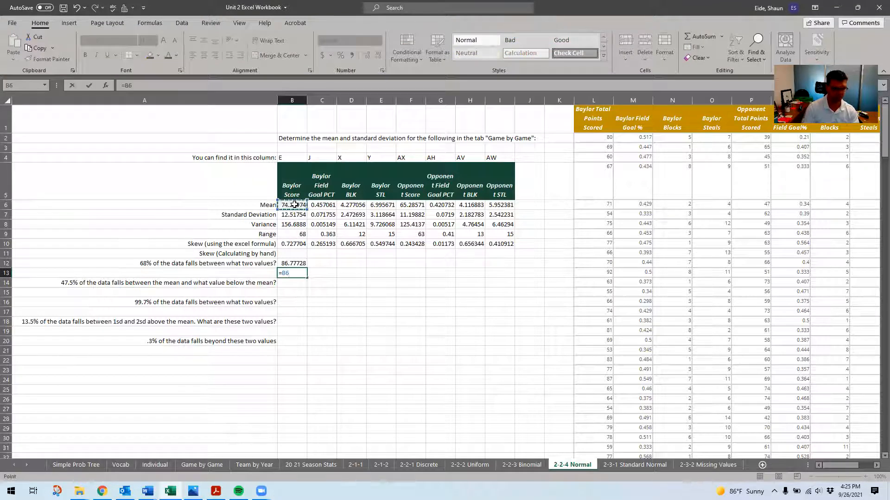
pyautogui.write('-')
pyautogui.click(289, 215)
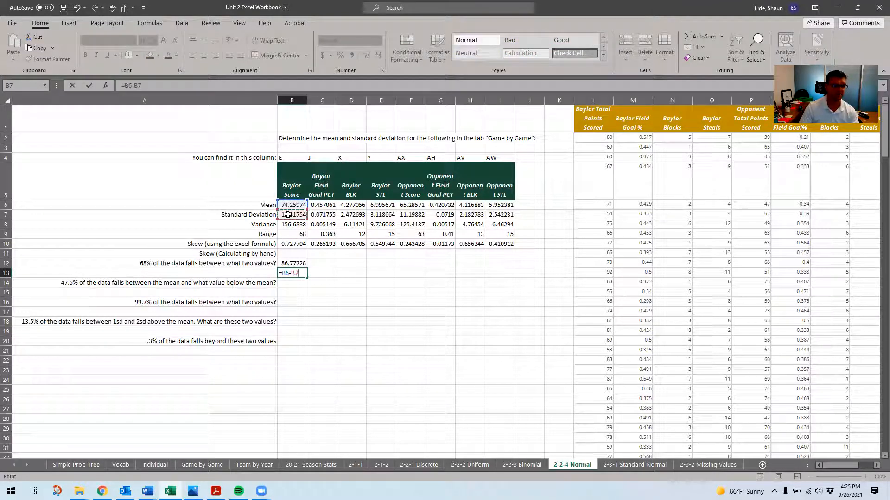
pyautogui.press('Return')
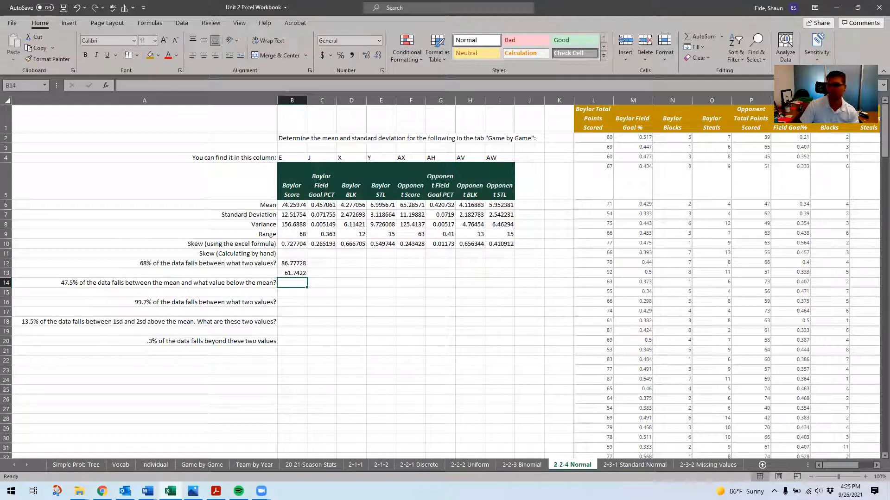
# Check the Word worksheet's empirical rule diagram for how many standard deviations below the mean cover 47.5% of the data.
pyautogui.hotkey('alt', 'Tab')
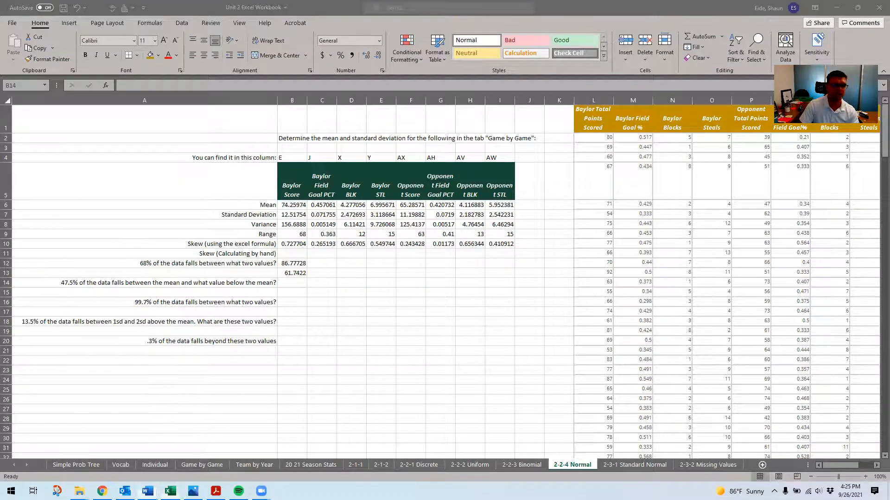
pyautogui.scroll(3, 360, 232)
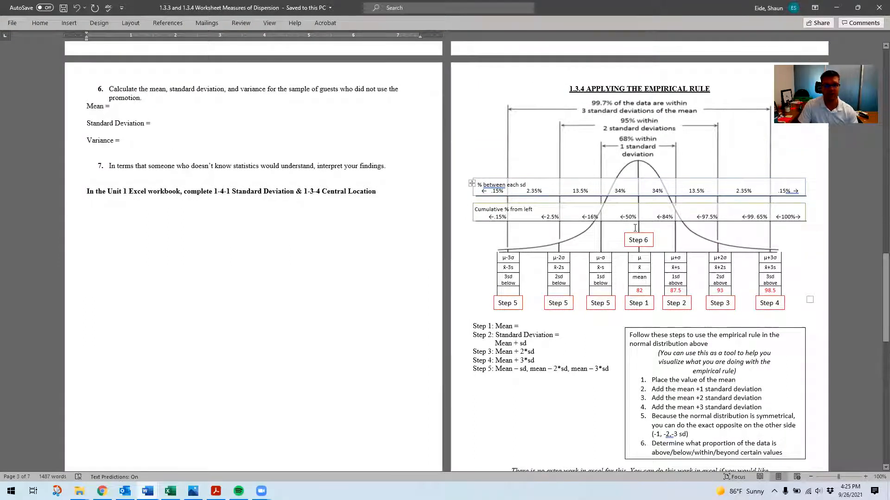
pyautogui.doubleClick(570, 9)
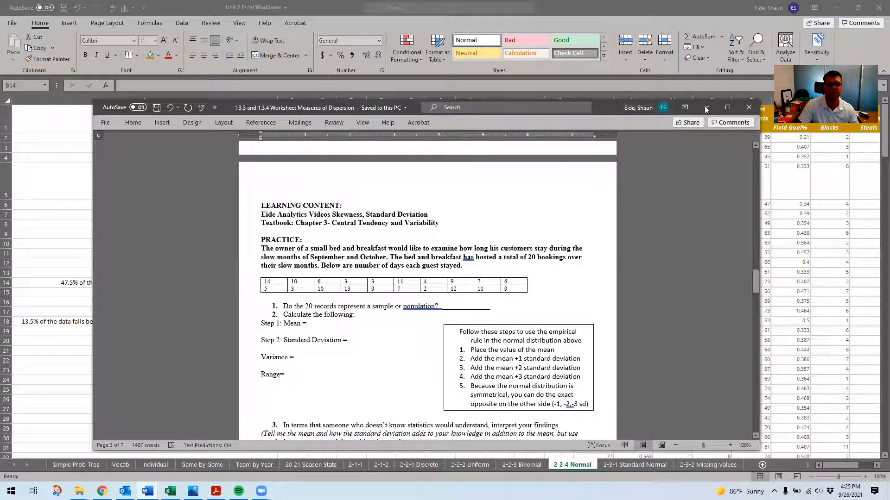
pyautogui.click(732, 107)
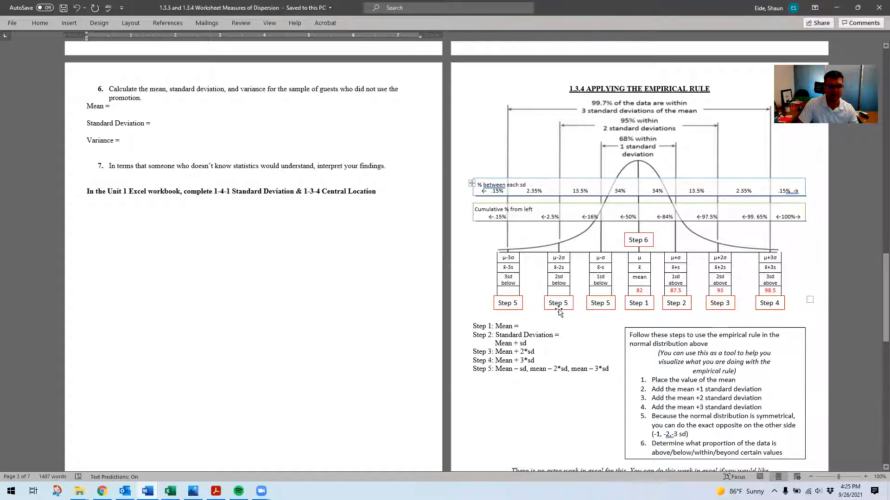
pyautogui.doubleClick(573, 8)
# Answer the 47.5% question for Baylor Score in B14 with mean minus two standard deviations, =B6-2*B7.
pyautogui.click(298, 286)
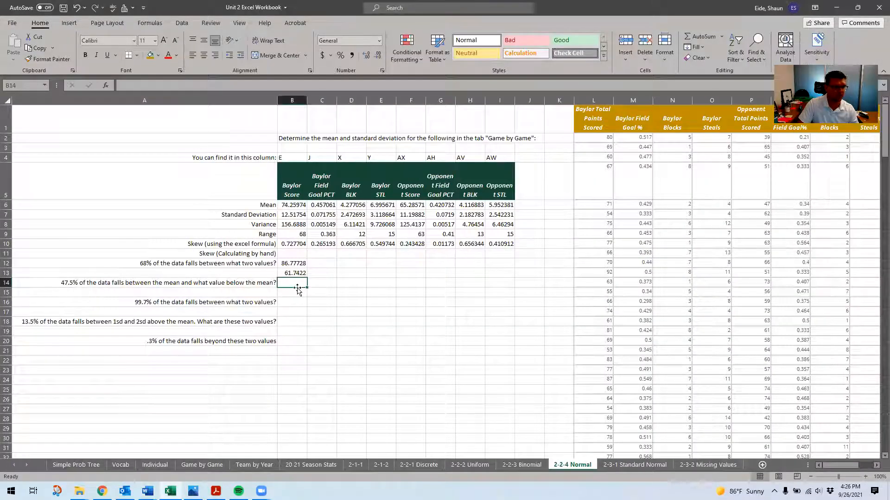
pyautogui.write('=')
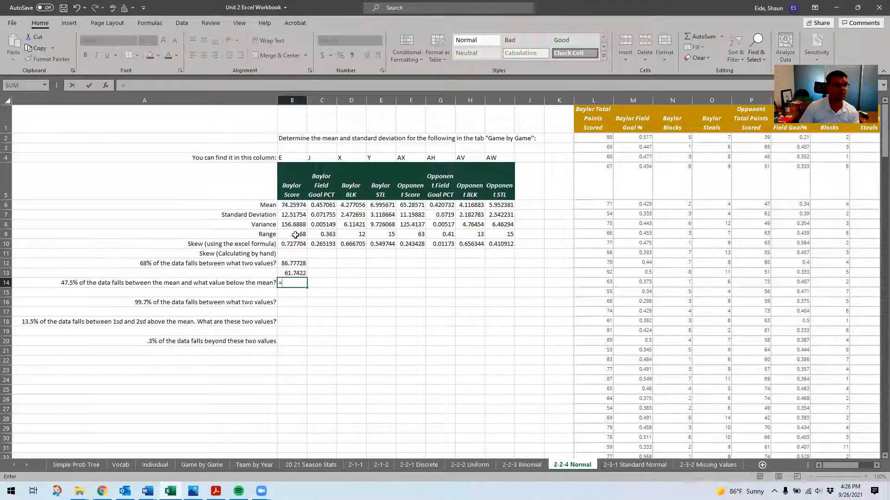
pyautogui.click(288, 207)
pyautogui.write('-')
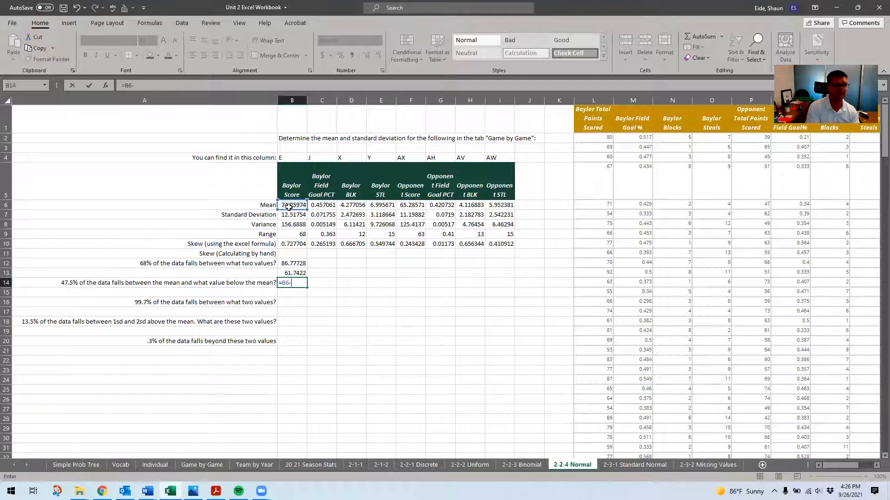
pyautogui.write('2*')
pyautogui.click(292, 216)
pyautogui.press('Return')
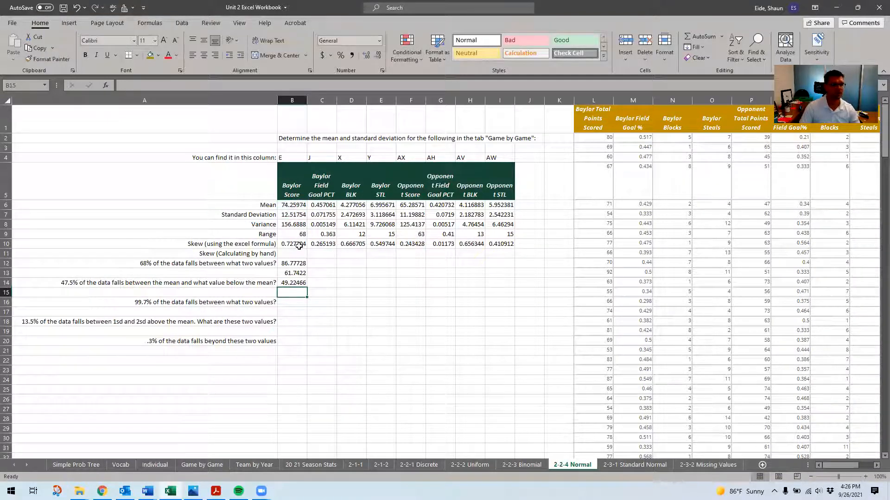
# Check the Word worksheet's empirical rule diagram for how many standard deviations around the mean cover 99.7% of the data.
pyautogui.press('Up')
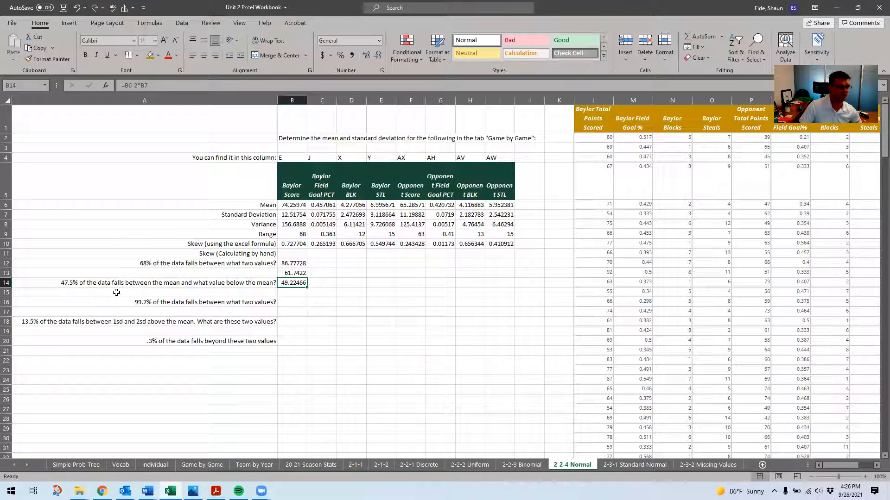
pyautogui.click(151, 304)
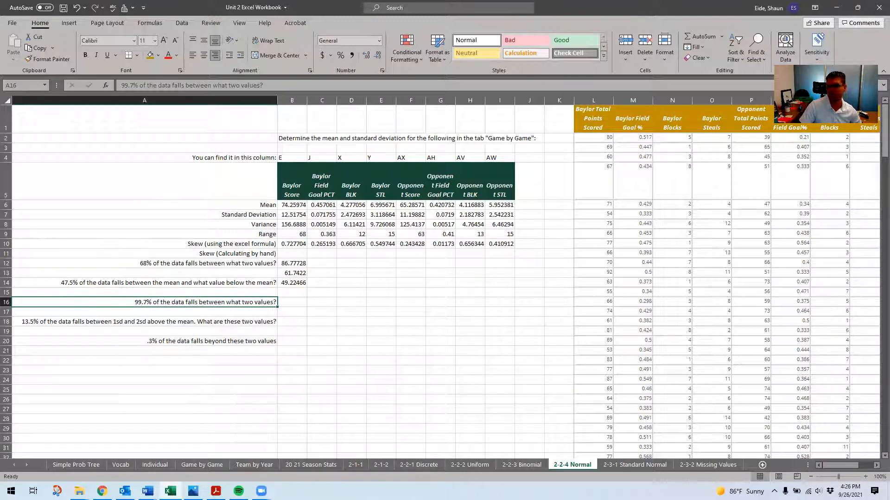
pyautogui.hotkey('alt', 'Tab')
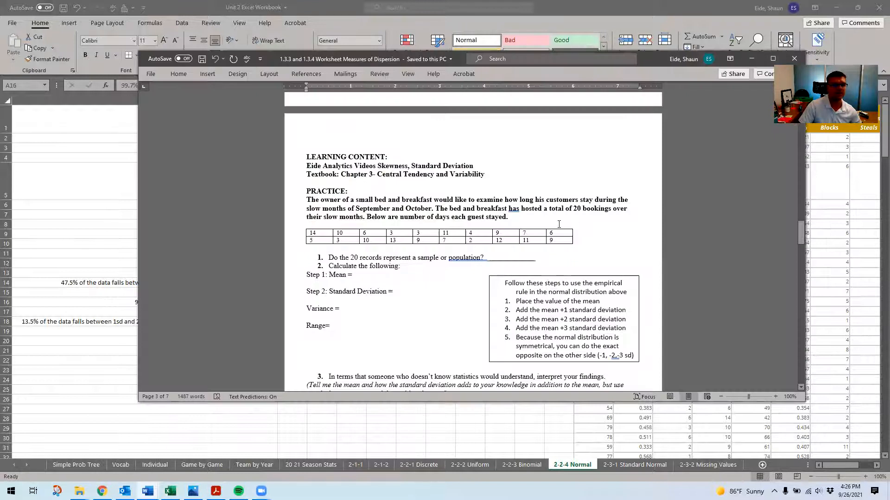
pyautogui.scroll(-20, 554, 222)
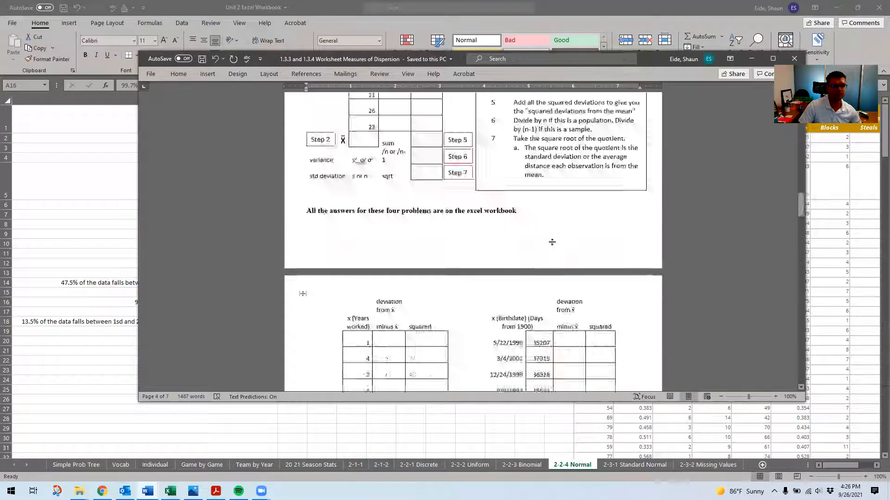
pyautogui.scroll(4, 552, 241)
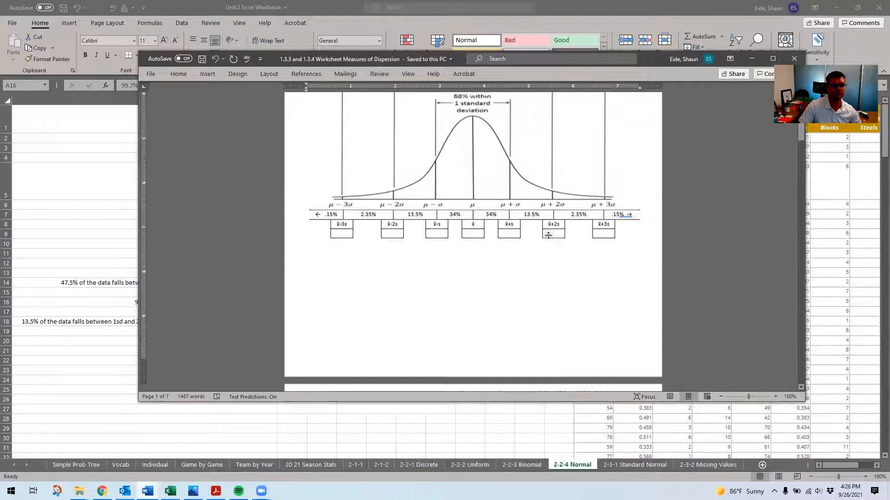
pyautogui.scroll(1, 497, 234)
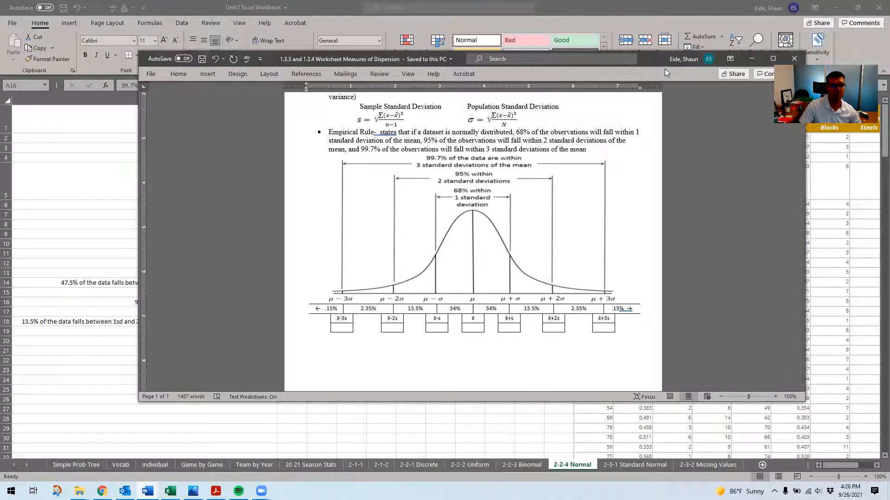
pyautogui.moveTo(664, 68); pyautogui.dragTo(889, 90)
# Calculate the upper 99.7% bound for Baylor Score in B16 as mean plus three standard deviations, =B6+3*B7.
pyautogui.click(285, 301)
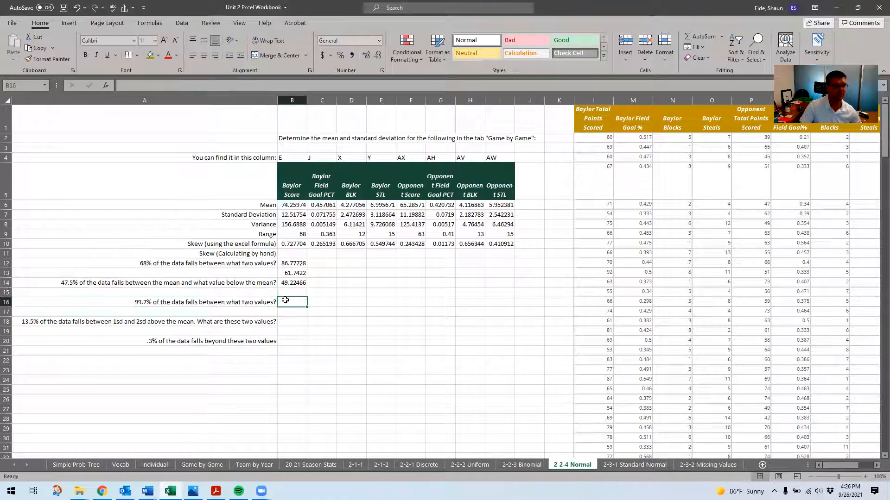
pyautogui.write('=')
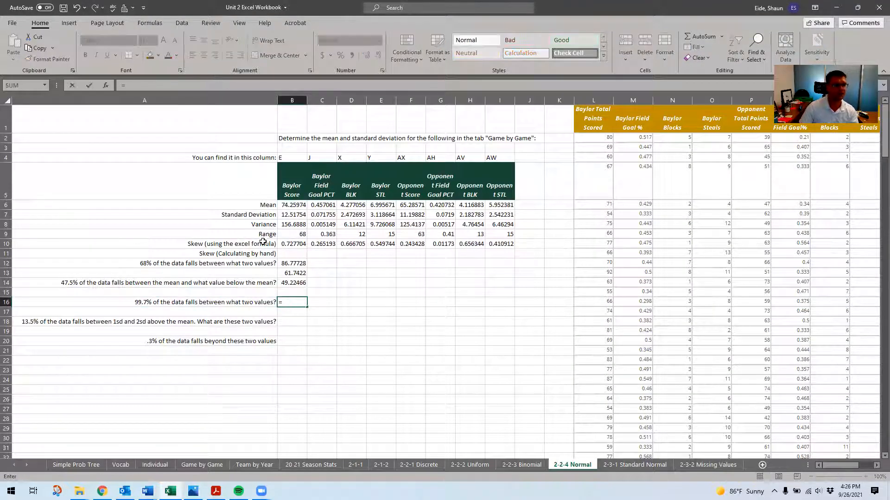
pyautogui.click(290, 206)
pyautogui.write('+')
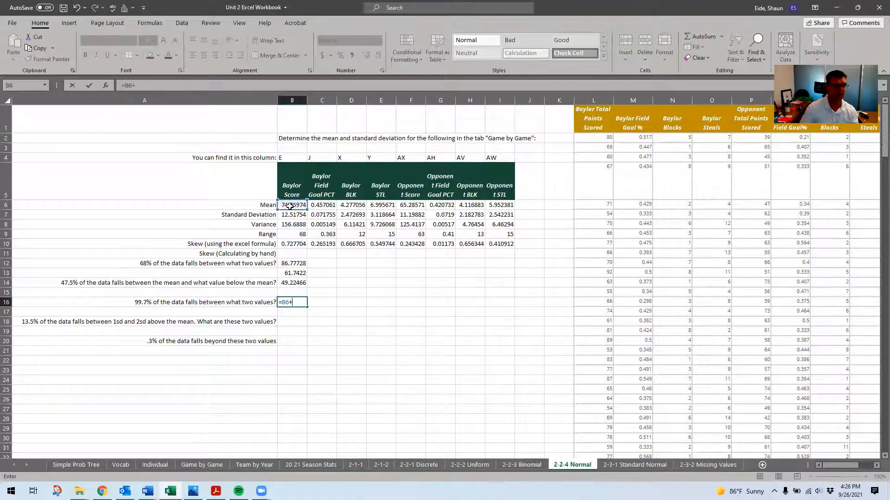
pyautogui.write('3*')
pyautogui.click(296, 214)
pyautogui.press('Return')
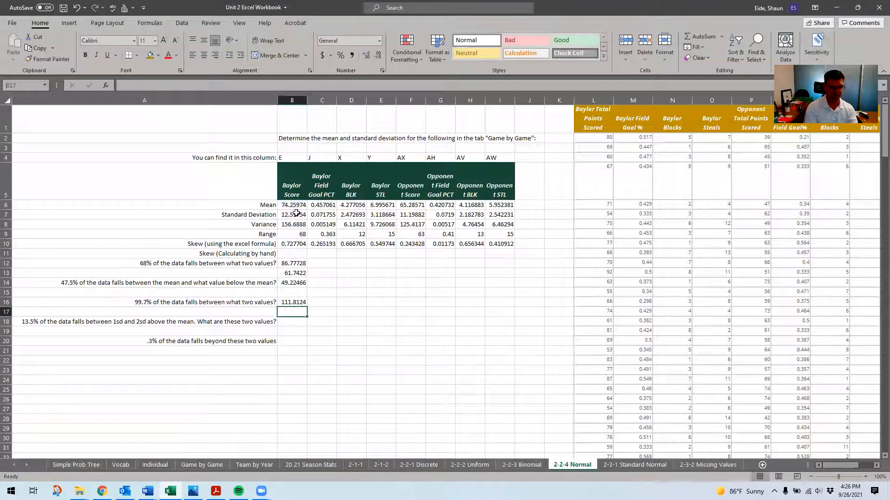
# Calculate the lower 99.7% bound for Baylor Score in B17 as mean minus three standard deviations, =B6-3*B7.
pyautogui.write('=')
pyautogui.click(289, 203)
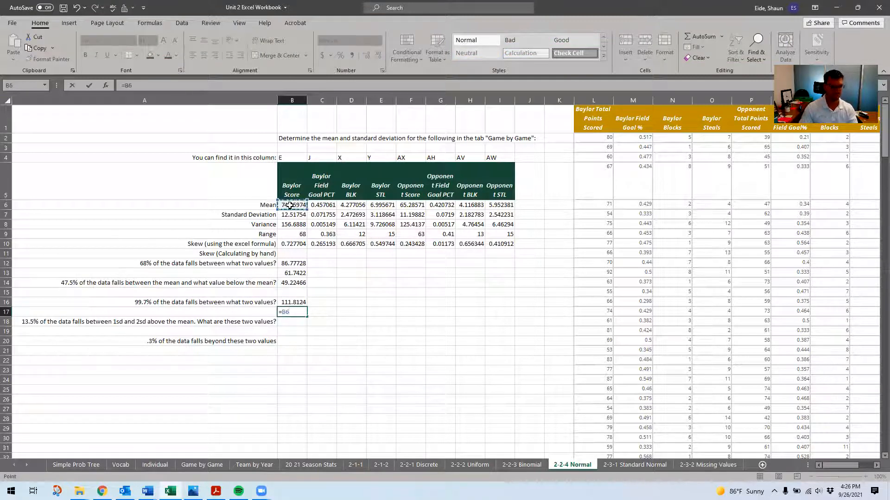
pyautogui.write('-3*')
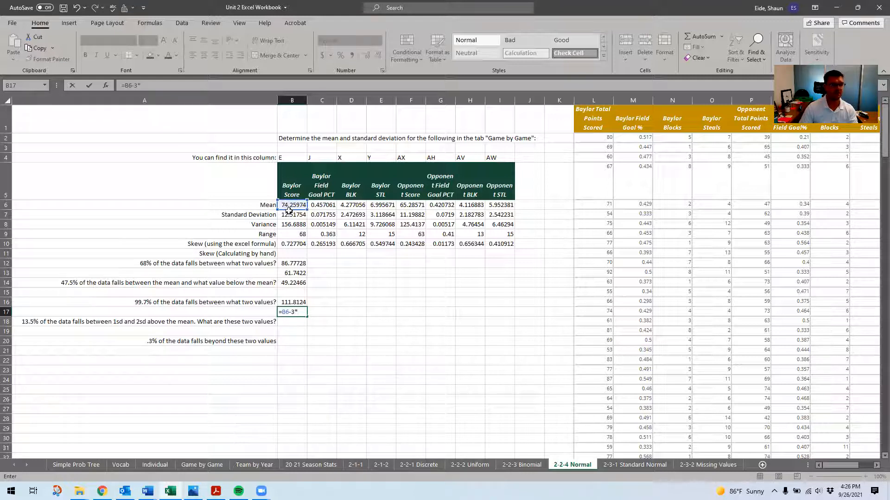
pyautogui.click(287, 215)
pyautogui.press('Return')
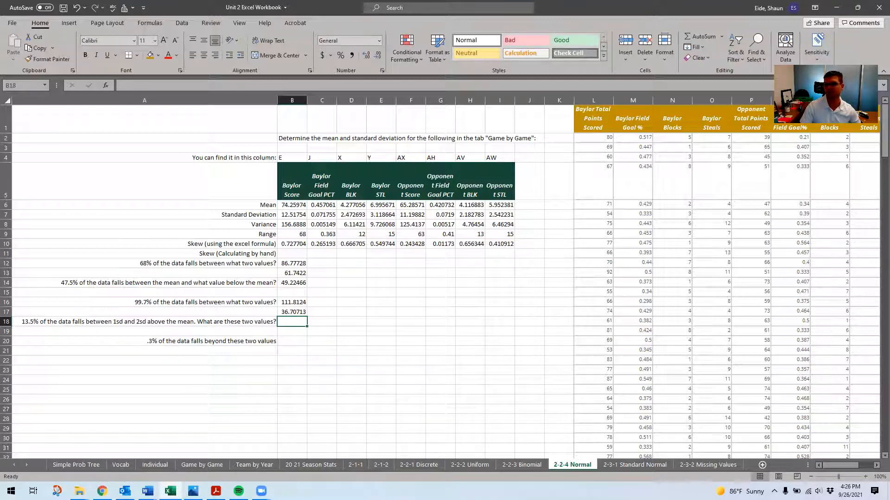
# Examine the Word worksheet's Applying the Empirical Rule diagram for the 13.5% band between one and two standard deviations above the mean.
pyautogui.moveTo(889, 85); pyautogui.dragTo(484, 62)
pyautogui.scroll(3, 479, 258)
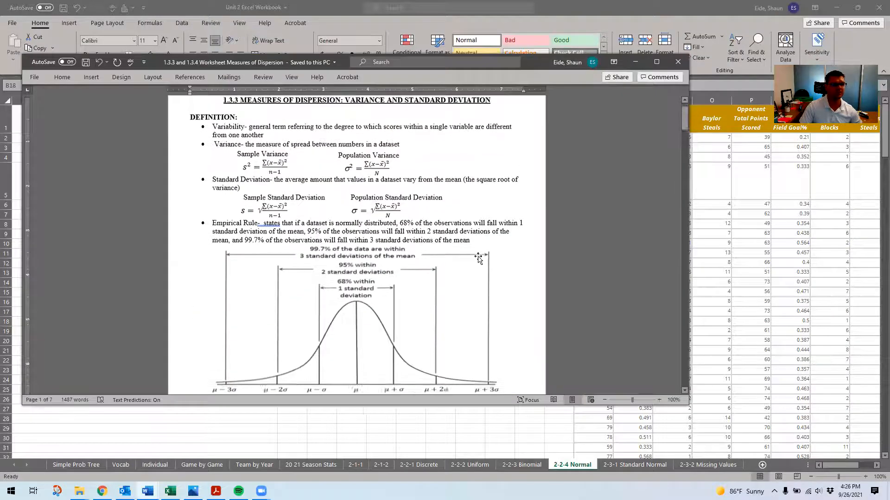
pyautogui.scroll(-3, 337, 241)
pyautogui.scroll(-15, 337, 241)
pyautogui.scroll(5, 347, 243)
pyautogui.scroll(10, 347, 242)
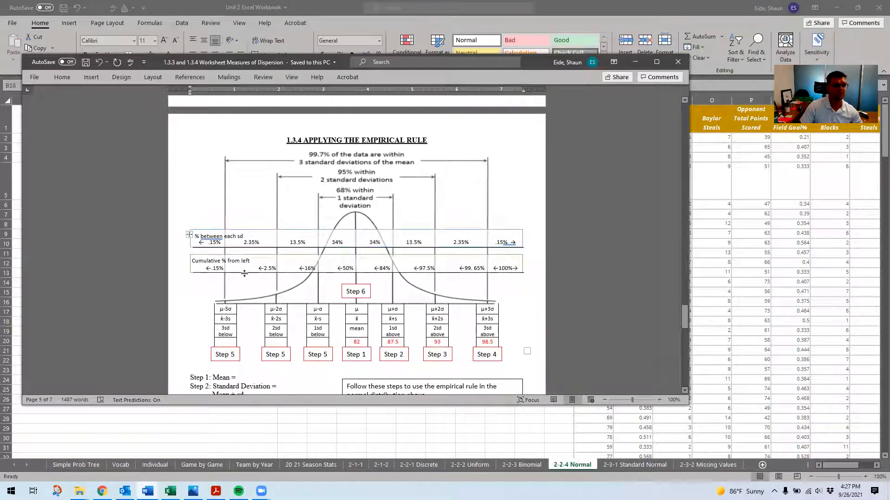
pyautogui.click(435, 343)
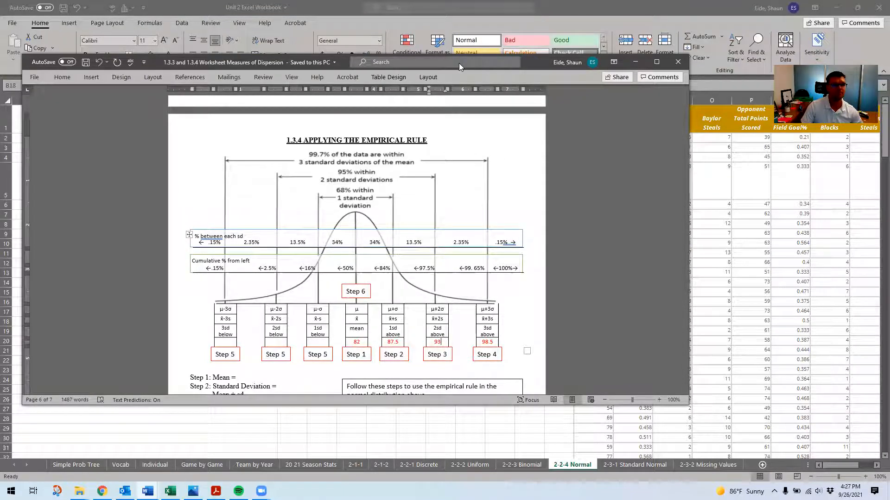
pyautogui.moveTo(459, 63); pyautogui.dragTo(459, 0)
# Calculate the first 13.5% band value for Baylor Score in B18 as mean plus one standard deviation, =B6+B7.
pyautogui.click(285, 323)
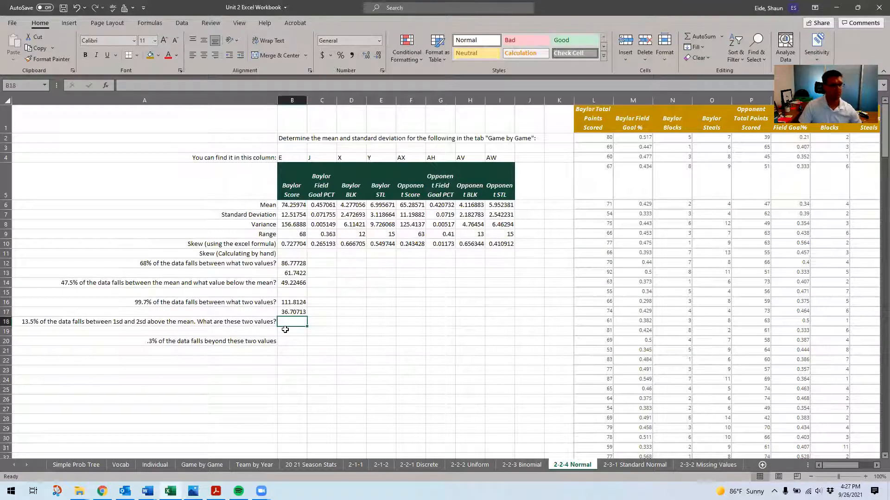
pyautogui.write('=')
pyautogui.click(304, 205)
pyautogui.write('+')
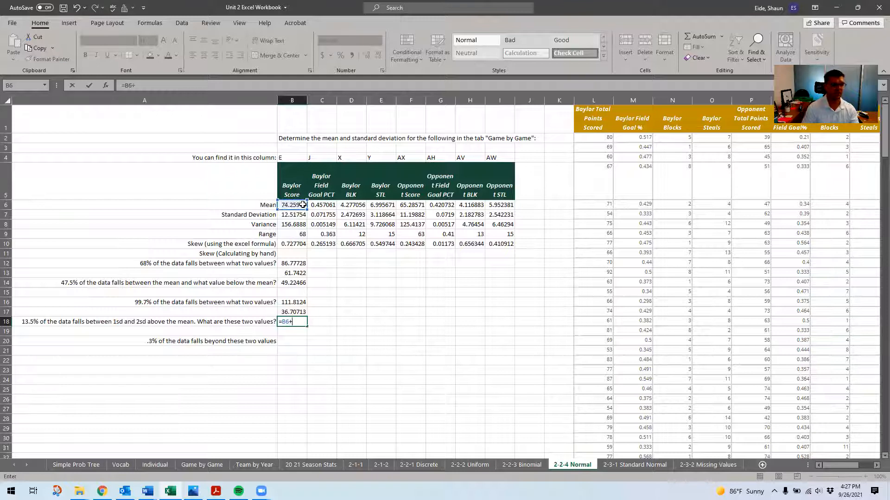
pyautogui.click(288, 216)
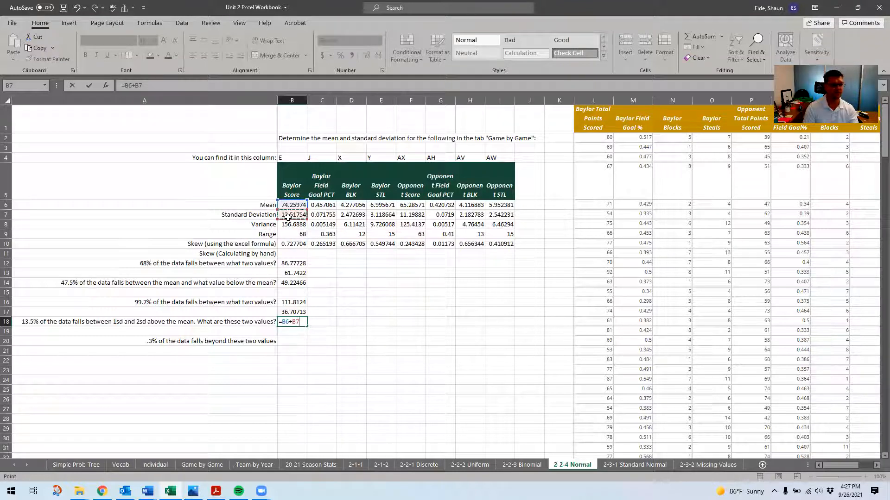
pyautogui.press('Return')
# Calculate the second 13.5% band value for Baylor Score in B19 as mean plus two standard deviations, =B6+2*B7.
pyautogui.write('=')
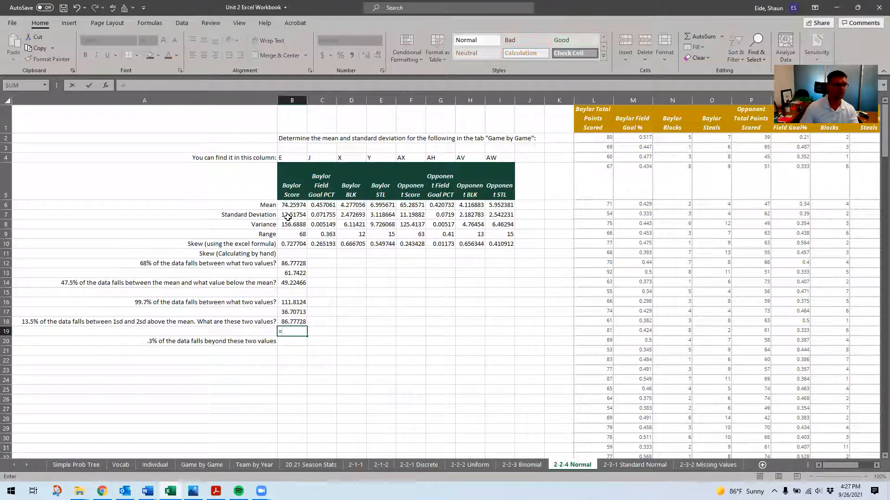
pyautogui.click(290, 204)
pyautogui.write('+')
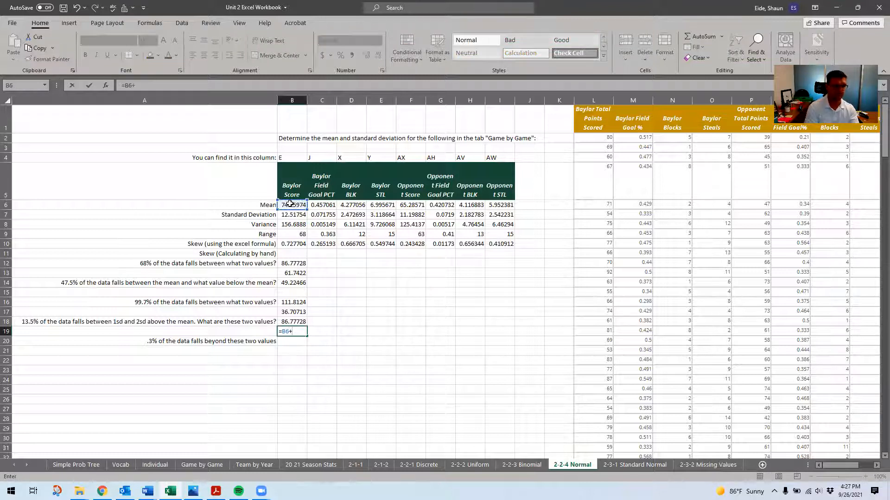
pyautogui.write('2*')
pyautogui.click(285, 214)
pyautogui.press('Return')
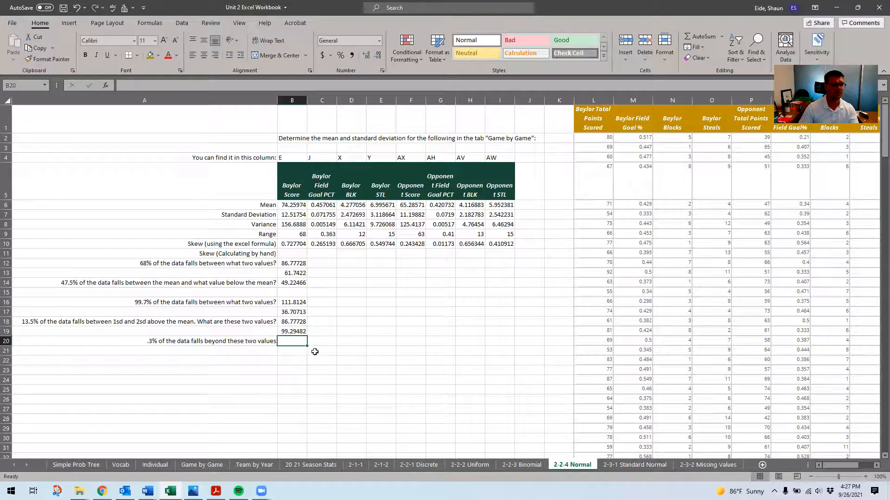
# Reuse B16's upper 99.7% formula, =B6+3*B7, in B20 as the upper value for the .3% question.
pyautogui.moveTo(288, 317); pyautogui.dragTo(292, 334)
pyautogui.click(291, 343)
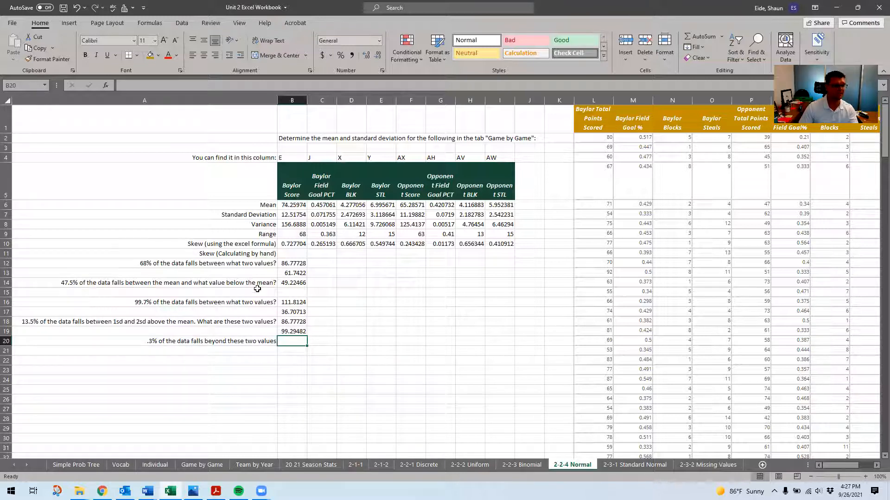
pyautogui.moveTo(292, 302); pyautogui.dragTo(292, 312)
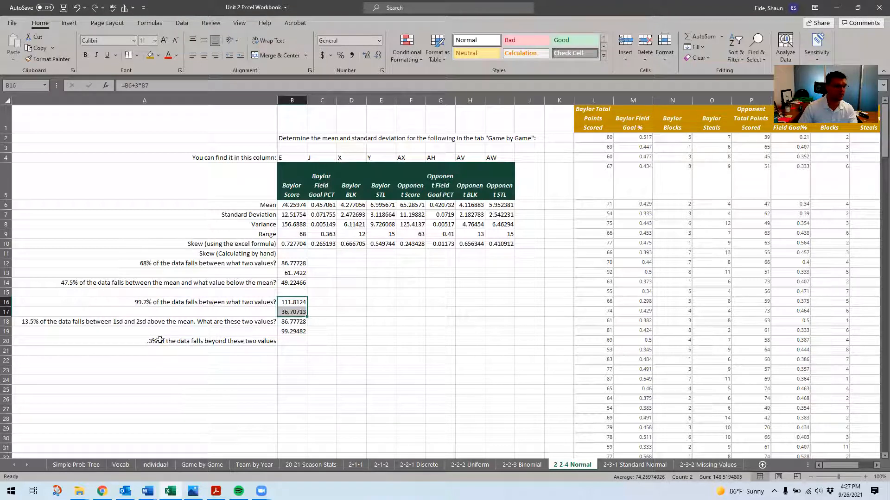
pyautogui.click(292, 302)
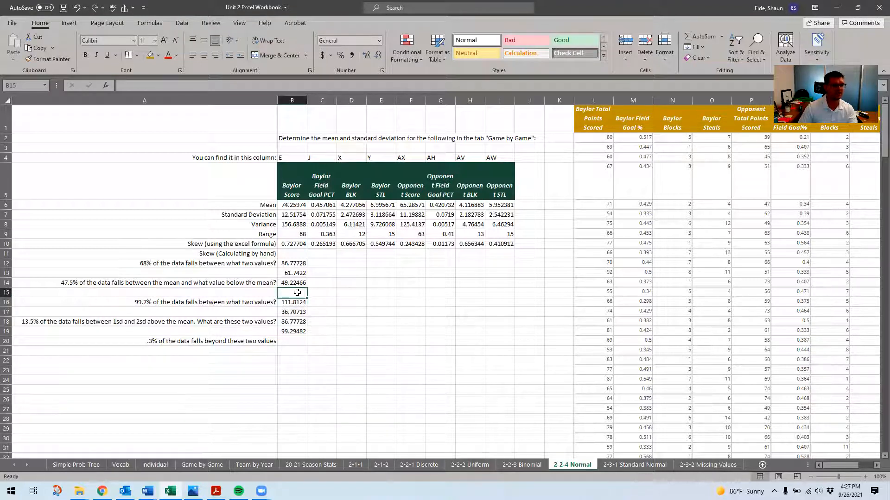
pyautogui.click(123, 86)
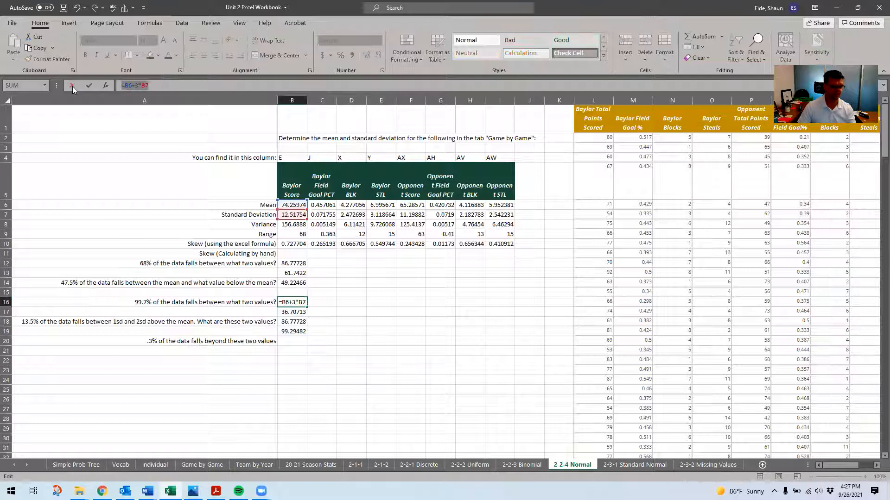
pyautogui.press('Tab')
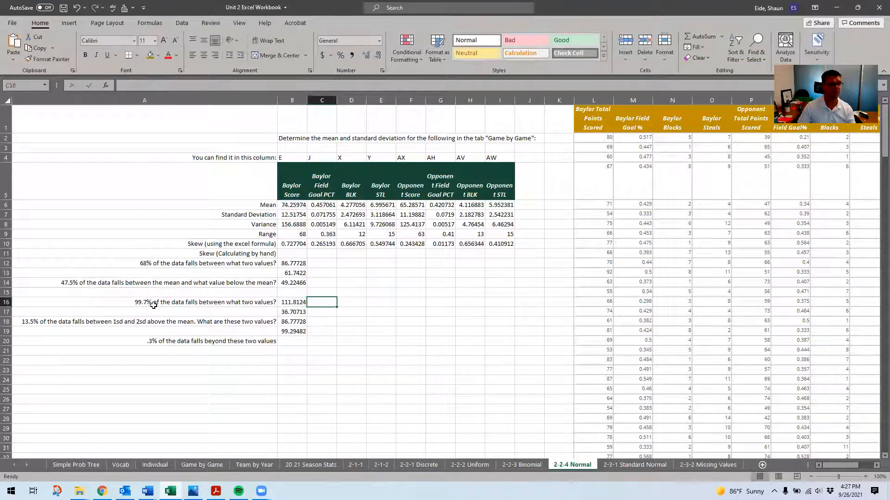
pyautogui.click(294, 337)
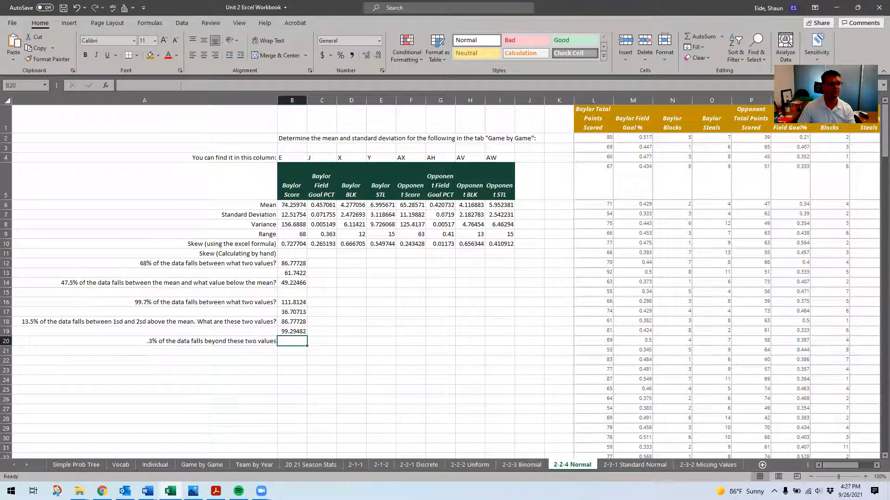
pyautogui.write('=B6+3*B7')
pyautogui.press('Tab')
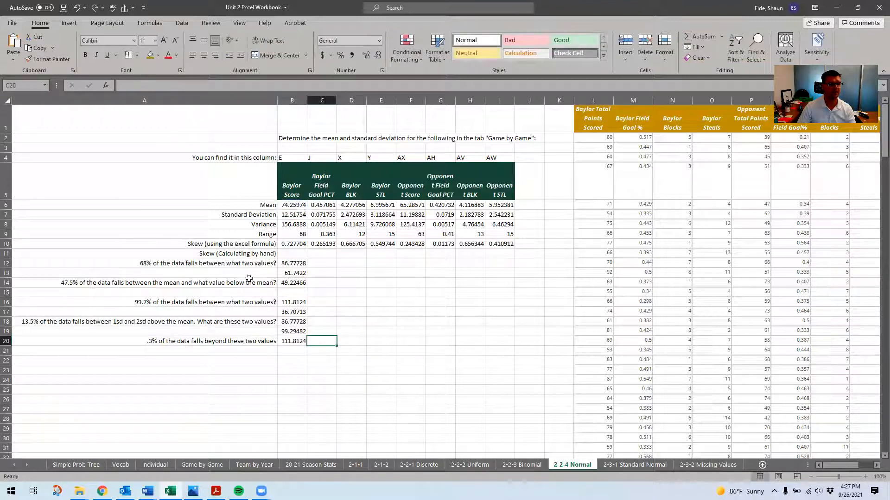
# Copy B17's formula text, =B6-3*B7, unchanged into B21 as the lower value for the .3% question.
pyautogui.click(283, 310)
pyautogui.doubleClick(283, 310)
pyautogui.hotkey('ctrl', 'c')
pyautogui.press('Escape')
pyautogui.click(294, 349)
pyautogui.hotkey('ctrl', 'v')
pyautogui.click(364, 309)
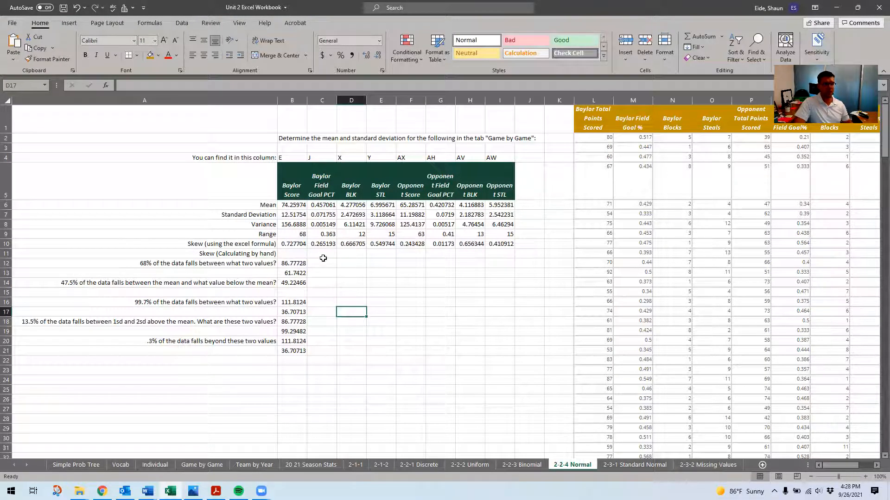
# Fill the Baylor Score empirical rule formulas in B12:B21 across to column I for the remaining variables.
pyautogui.moveTo(294, 263); pyautogui.dragTo(520, 360)
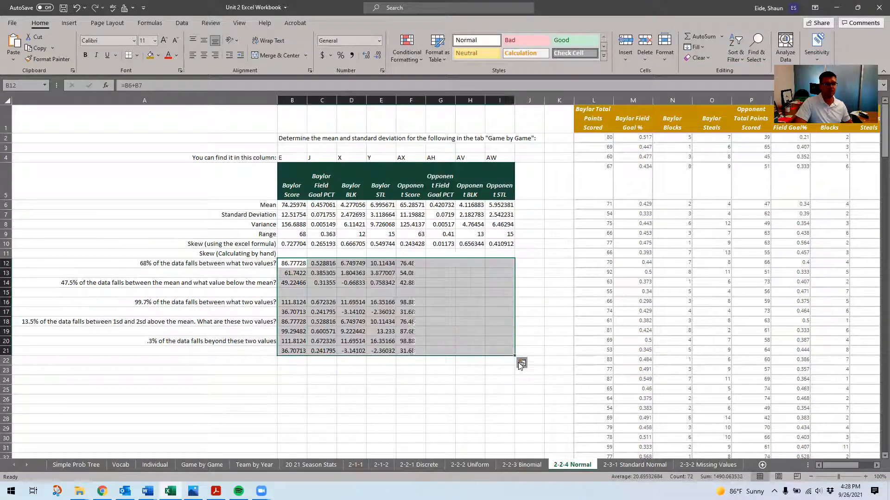
pyautogui.click(482, 311)
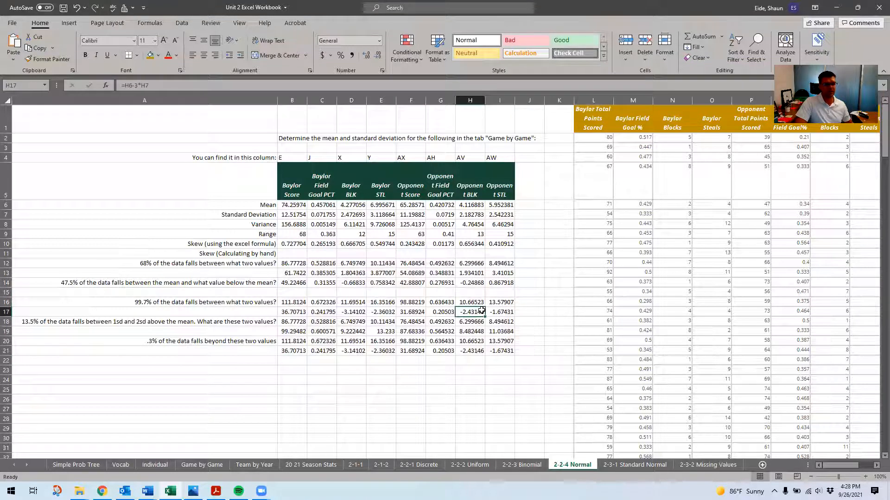
pyautogui.click(290, 221)
pyautogui.click(291, 207)
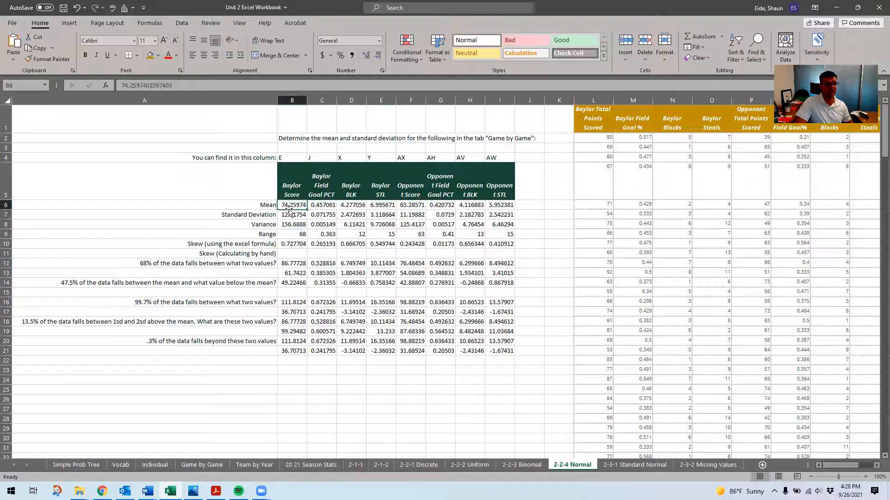
pyautogui.click(285, 215)
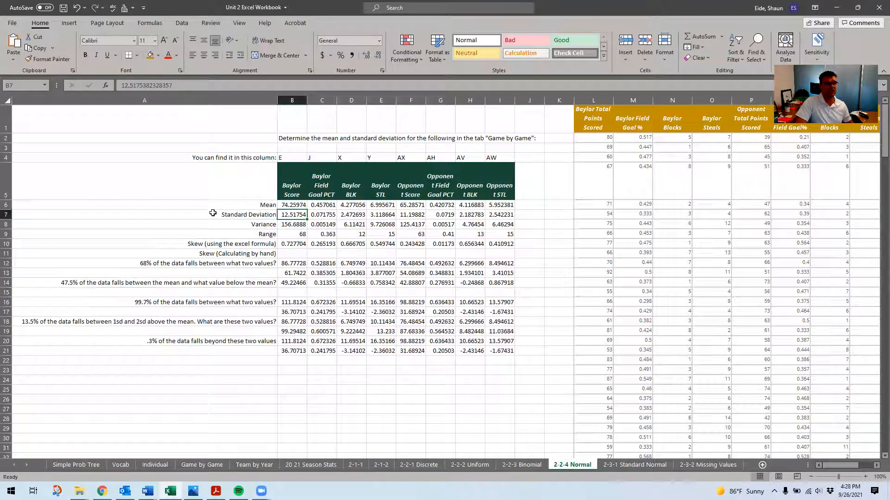
pyautogui.click(531, 214)
pyautogui.click(531, 205)
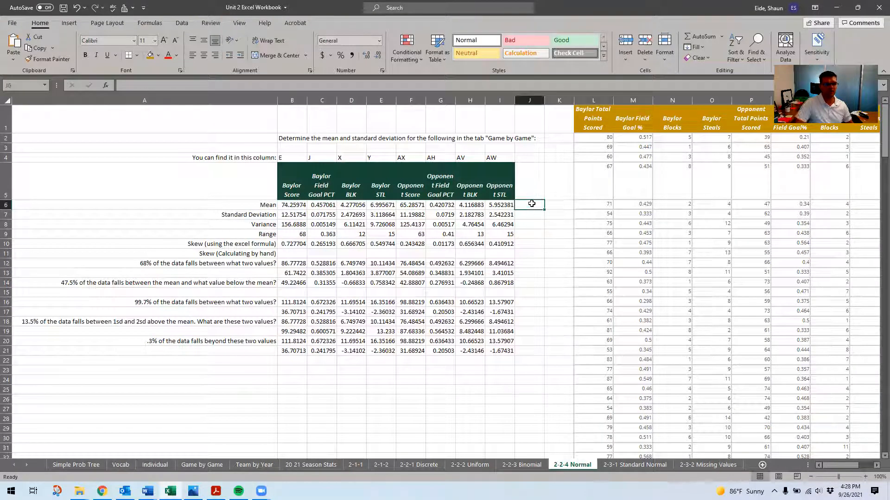
# Note the function name average as plain text in J6 beside the Mean row.
pyautogui.write('=average')
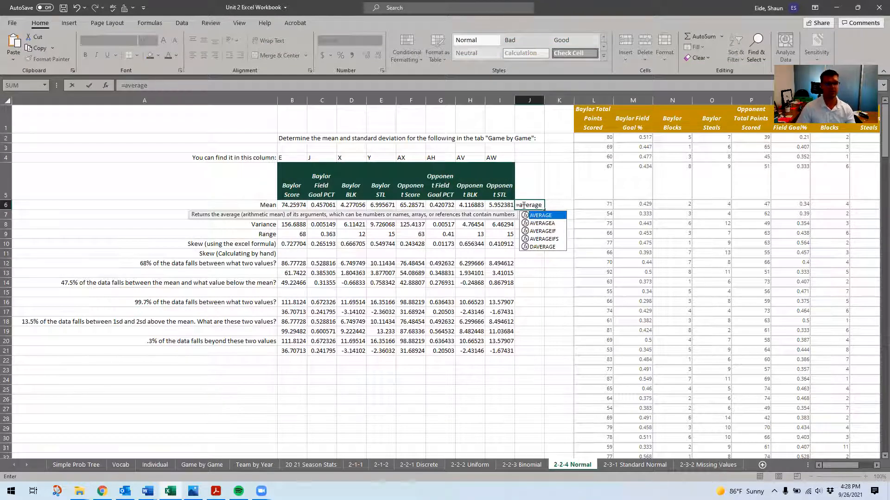
pyautogui.click(519, 205)
pyautogui.press('BackSpace')
pyautogui.press('Return')
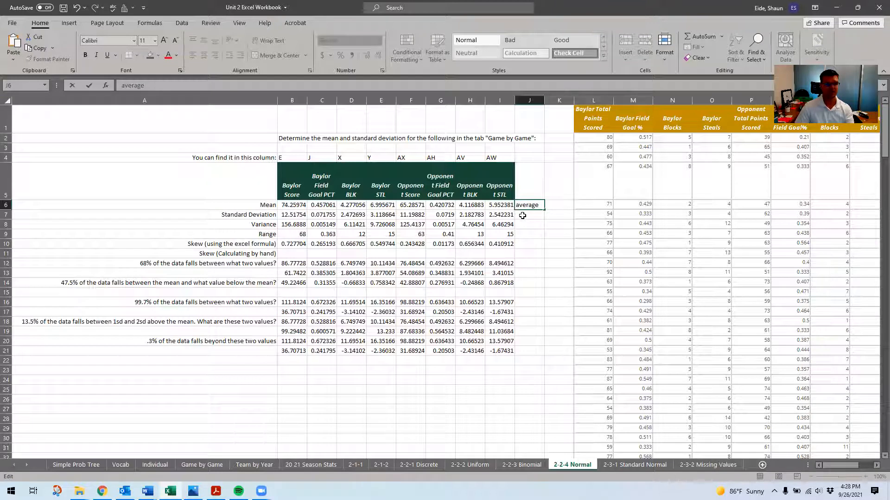
# Note the sample standard deviation function as plain text, STDEV.S(, in J7 beside the Standard Deviation row.
pyautogui.write('st')
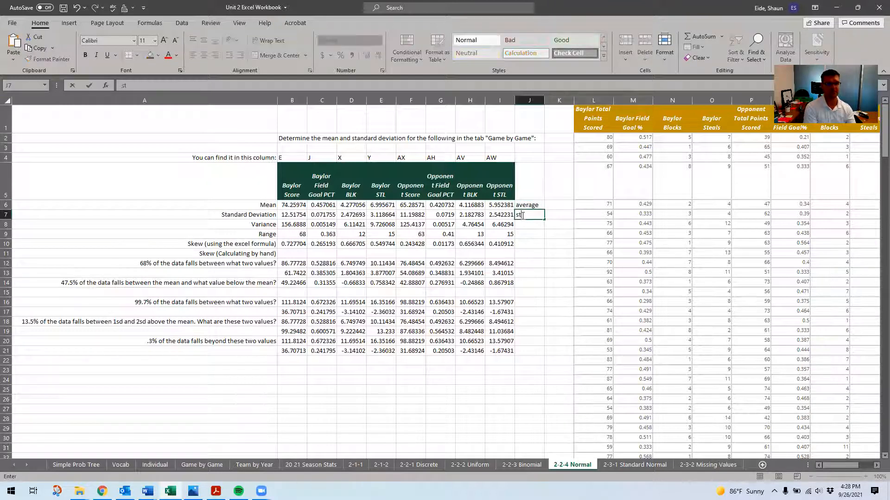
pyautogui.write('=st')
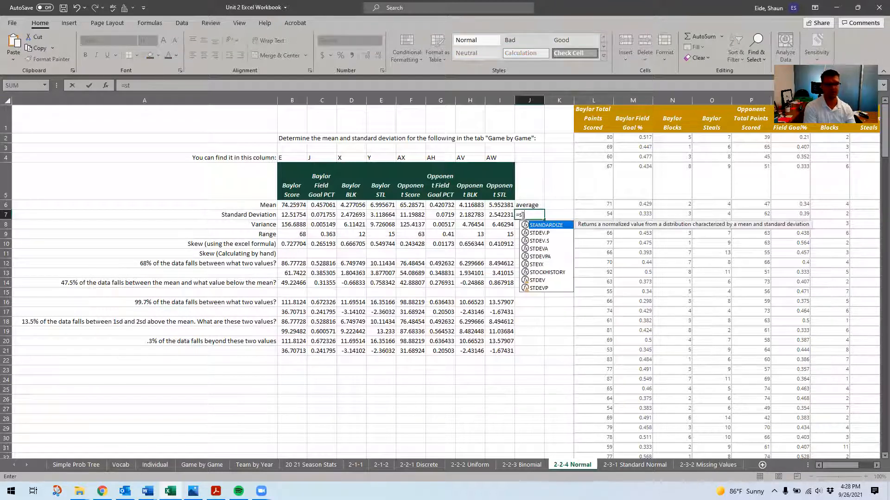
pyautogui.press('Down')
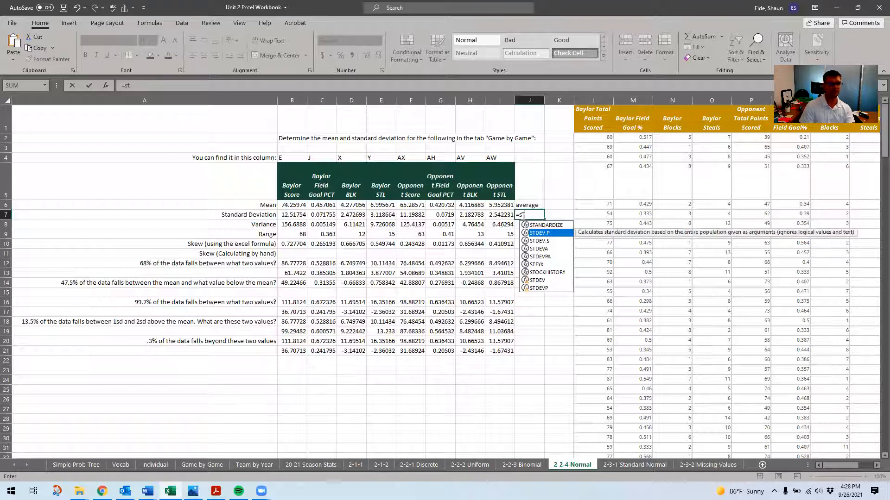
pyautogui.press('Down')
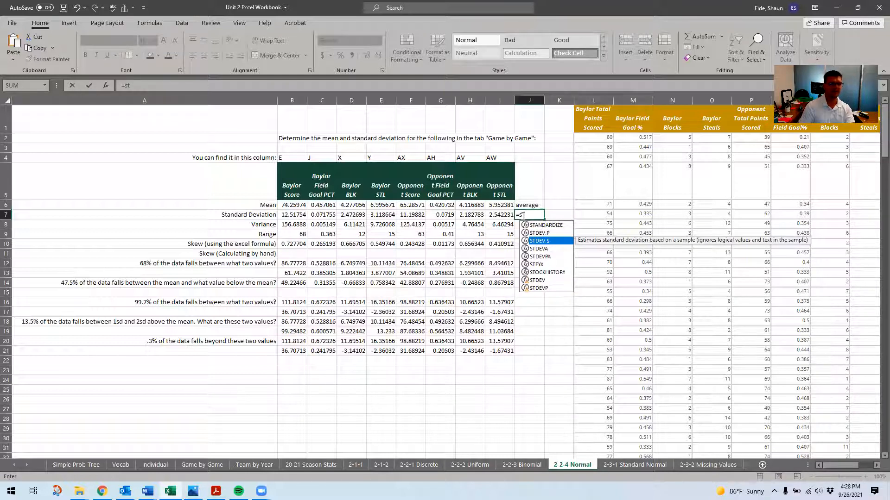
pyautogui.press('Tab')
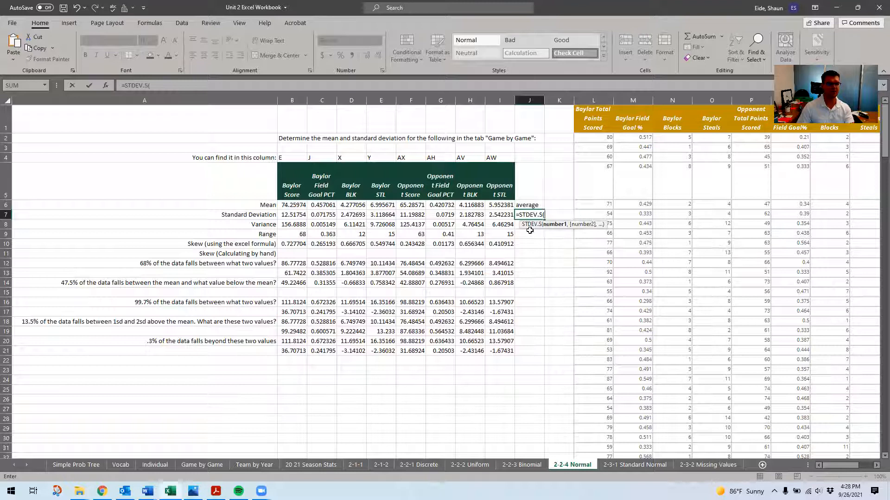
pyautogui.click(515, 216)
pyautogui.press('Delete')
pyautogui.press('Return')
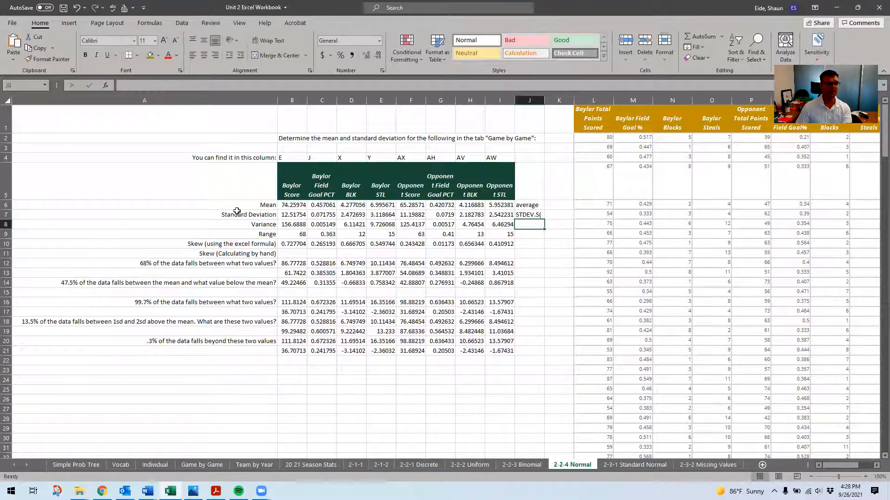
# Note the sample variance function as plain text, VAR.S(, in J8 beside the Variance row.
pyautogui.click(286, 214)
pyautogui.click(534, 223)
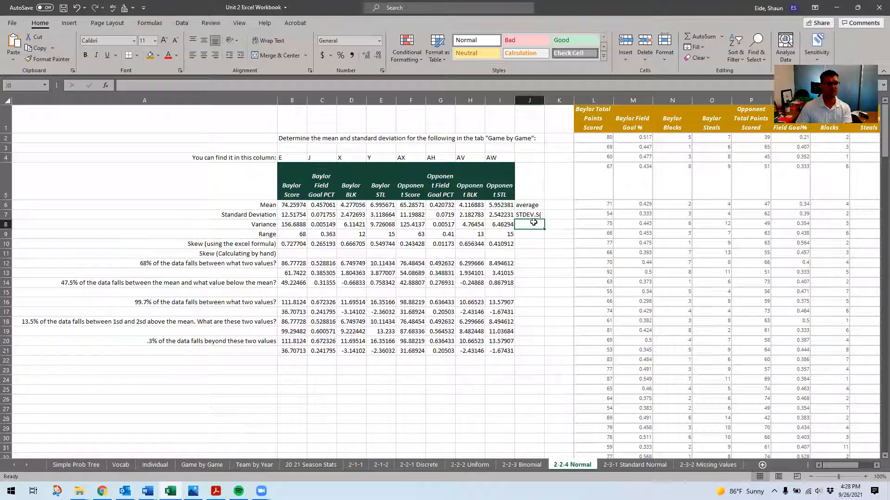
pyautogui.write('=var')
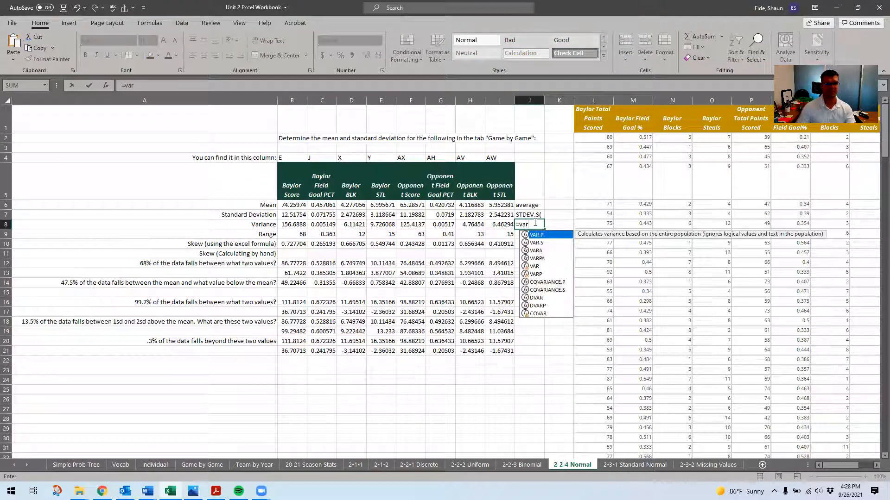
pyautogui.doubleClick(536, 242)
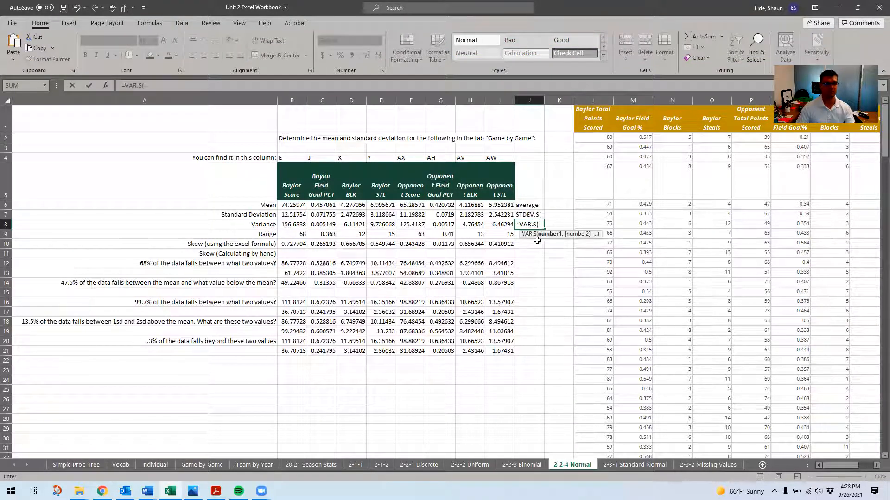
pyautogui.click(517, 225)
pyautogui.press('BackSpace')
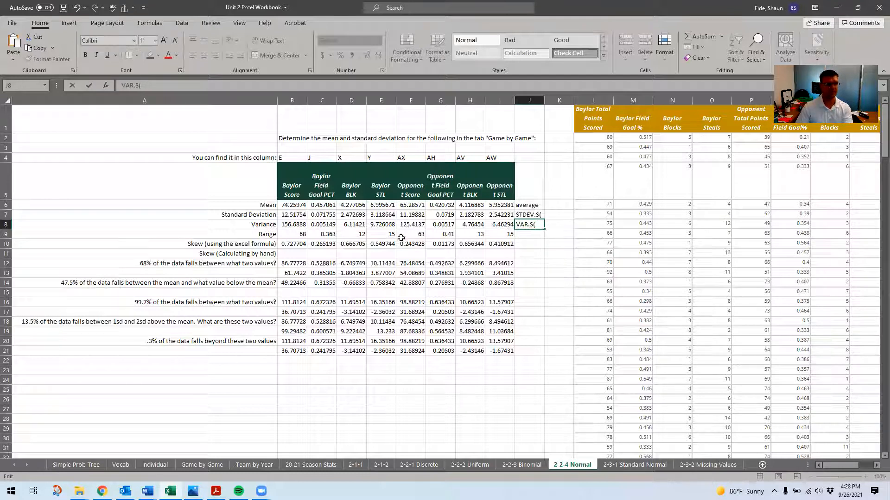
pyautogui.press('Return')
# Note the range formula as plain text, max()-Min(), in J9 beside the Range row.
pyautogui.write('=')
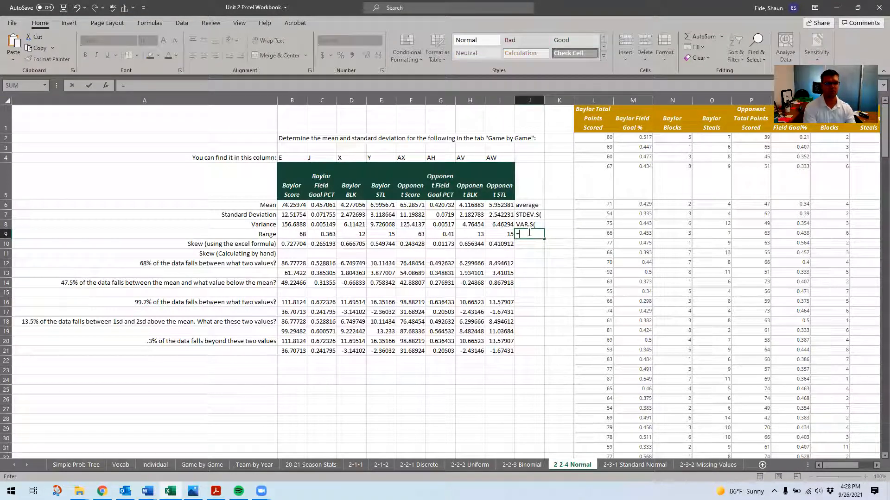
pyautogui.write('max(')
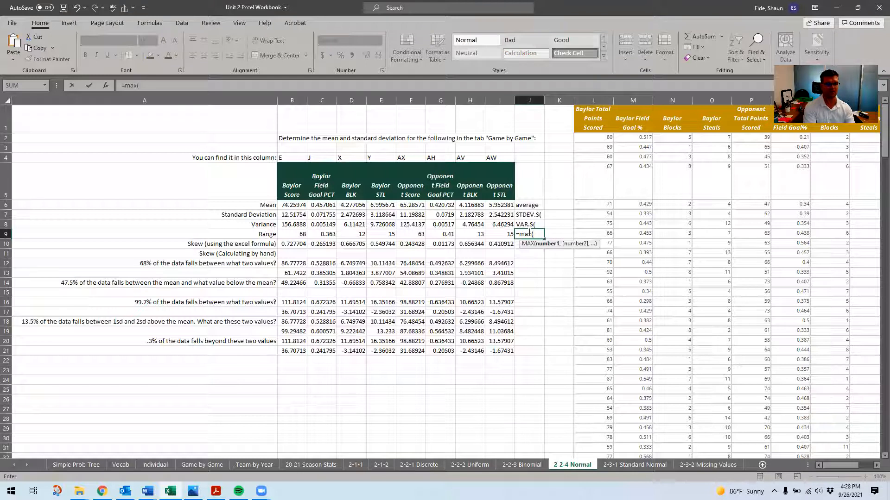
pyautogui.write(')-Min()')
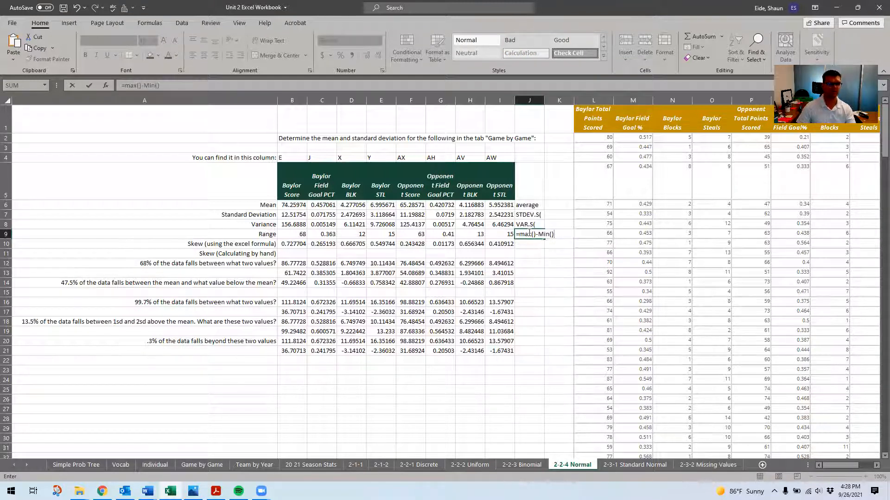
pyautogui.press('Home')
pyautogui.press('Delete')
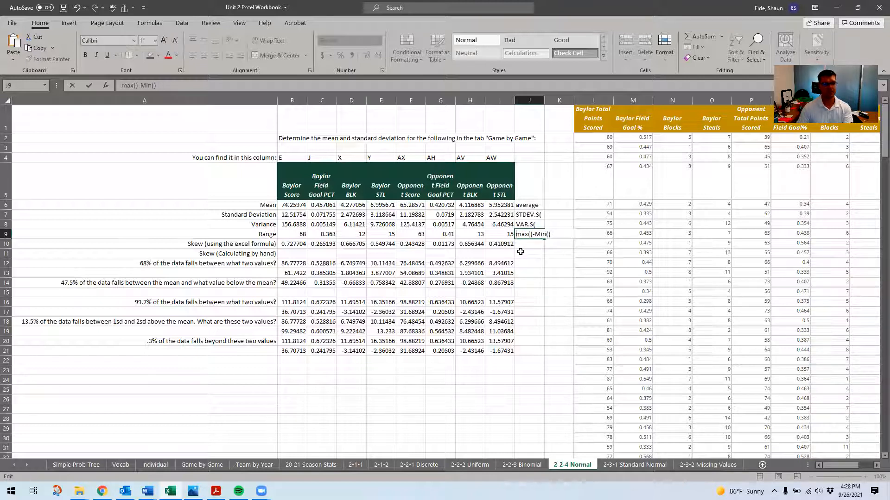
pyautogui.press('Return')
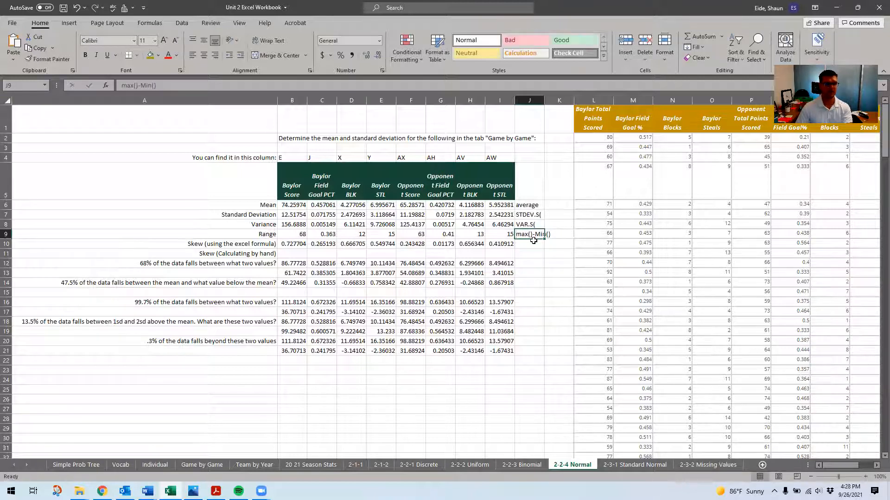
# Calculate the skew in J10 with the SKEW function over the Baylor Total Points Scored data on the Game by Game sheet.
pyautogui.write('=')
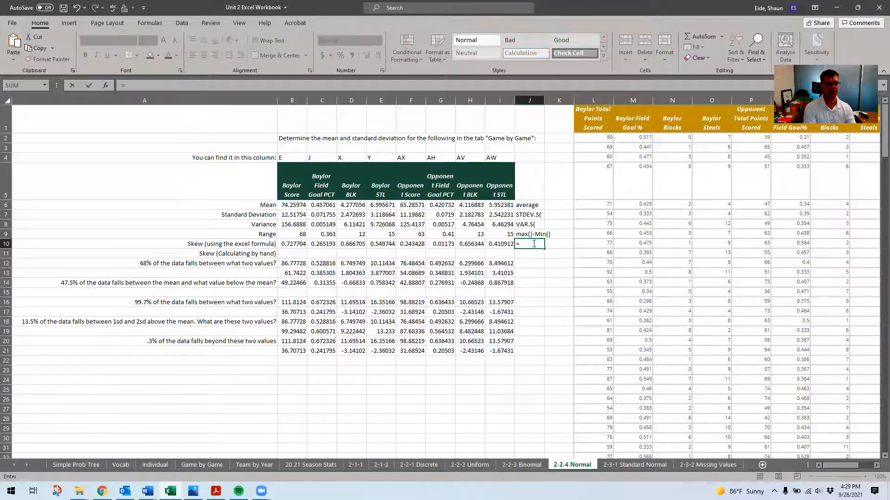
pyautogui.write('skew')
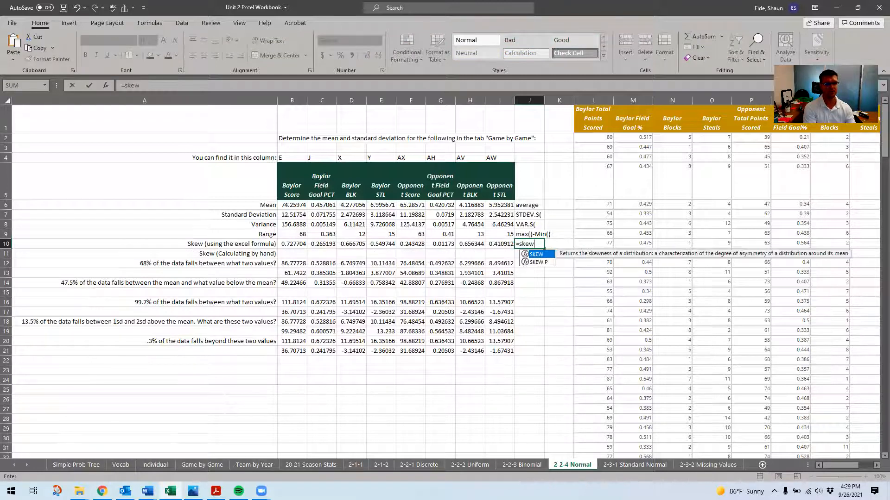
pyautogui.write('(')
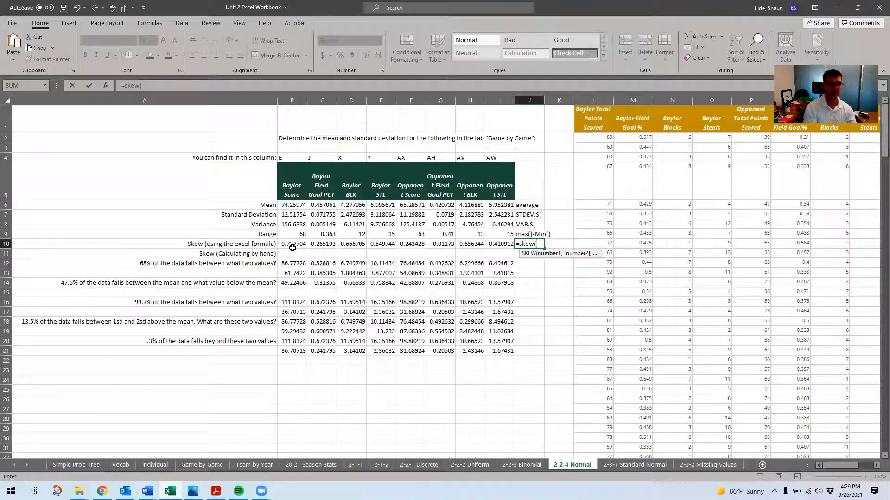
pyautogui.write(')')
pyautogui.click(519, 244)
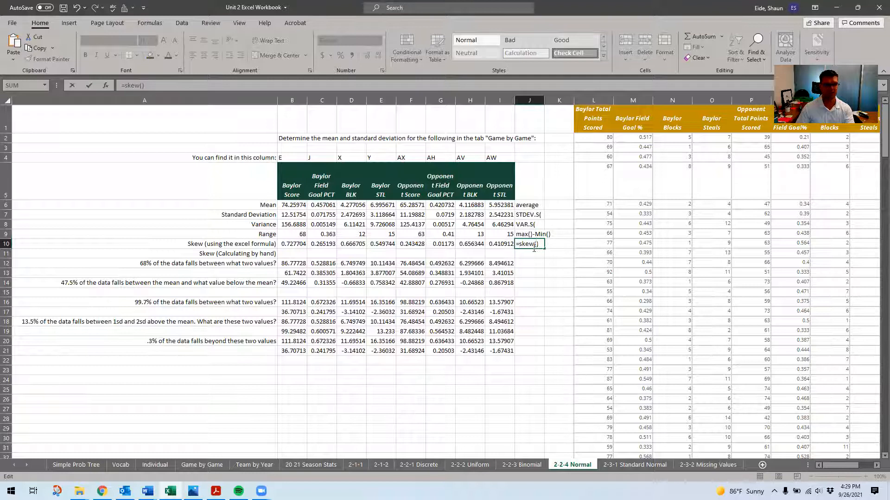
pyautogui.click(534, 247)
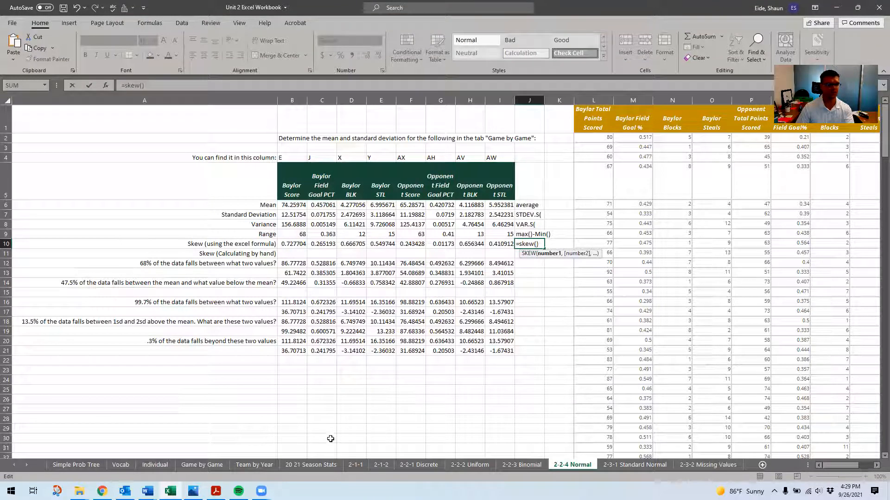
pyautogui.click(202, 466)
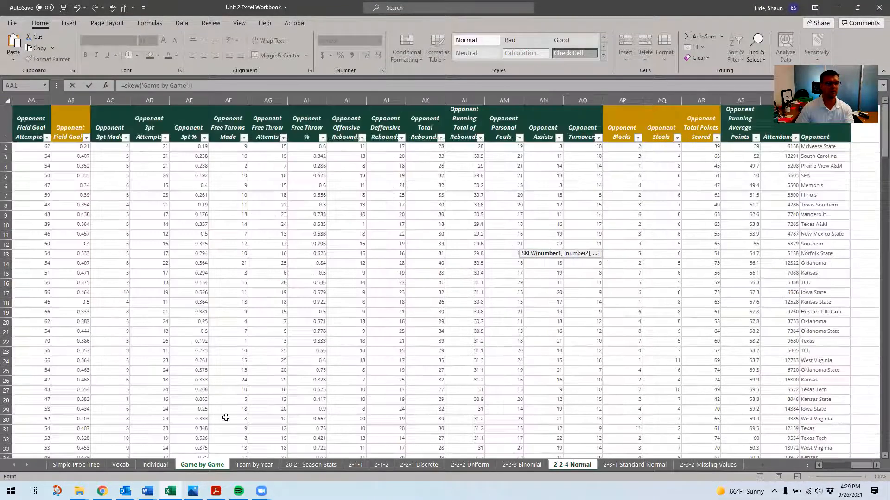
pyautogui.moveTo(861, 466); pyautogui.dragTo(838, 465)
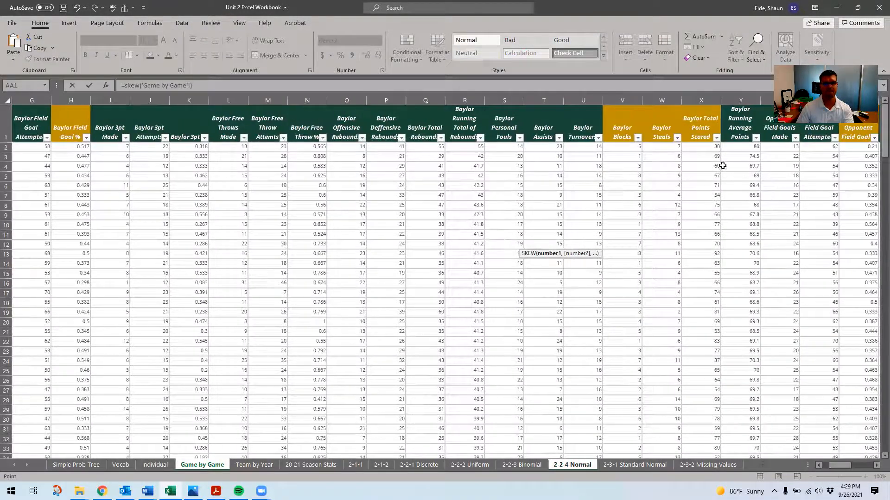
pyautogui.moveTo(699, 146); pyautogui.dragTo(711, 440)
pyautogui.press('Return')
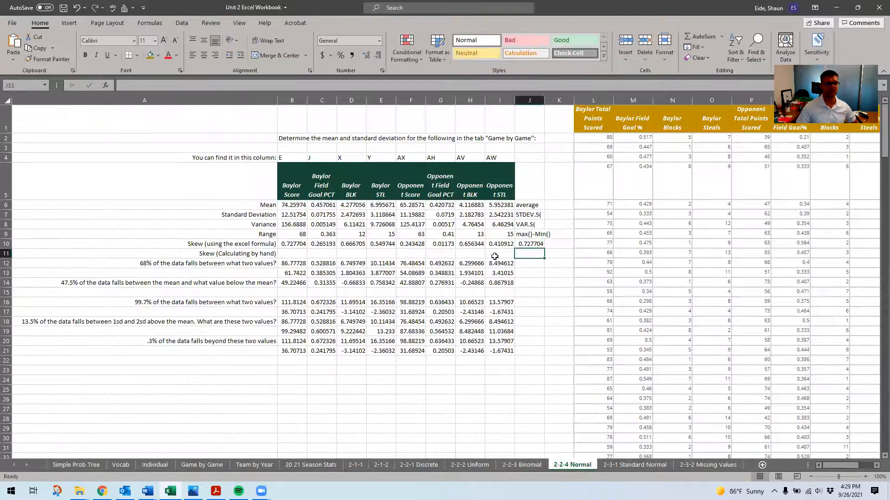
# Compare the skew calculated in J10 with the Baylor Score skew in B10.
pyautogui.click(286, 245)
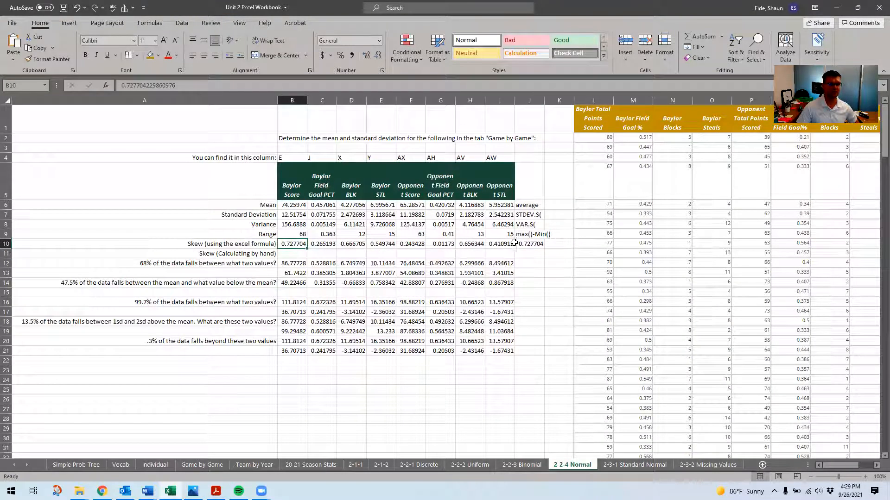
pyautogui.click(512, 244)
pyautogui.click(520, 246)
pyautogui.click(293, 244)
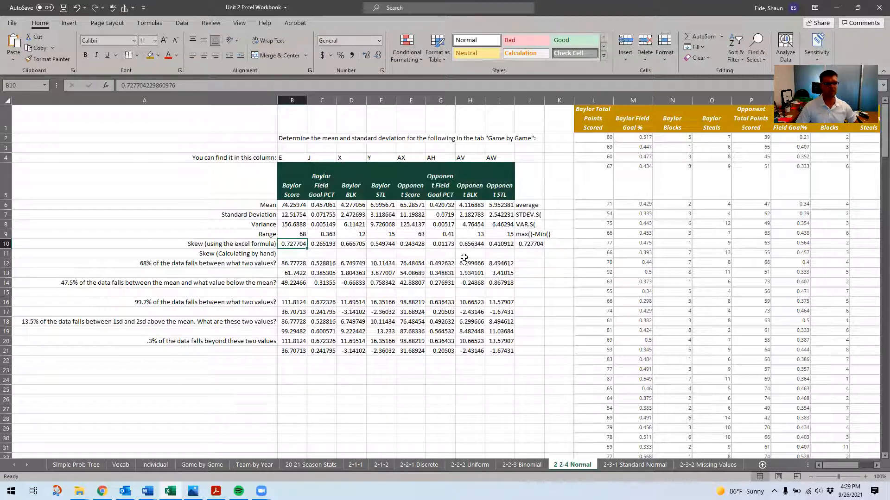
pyautogui.click(383, 262)
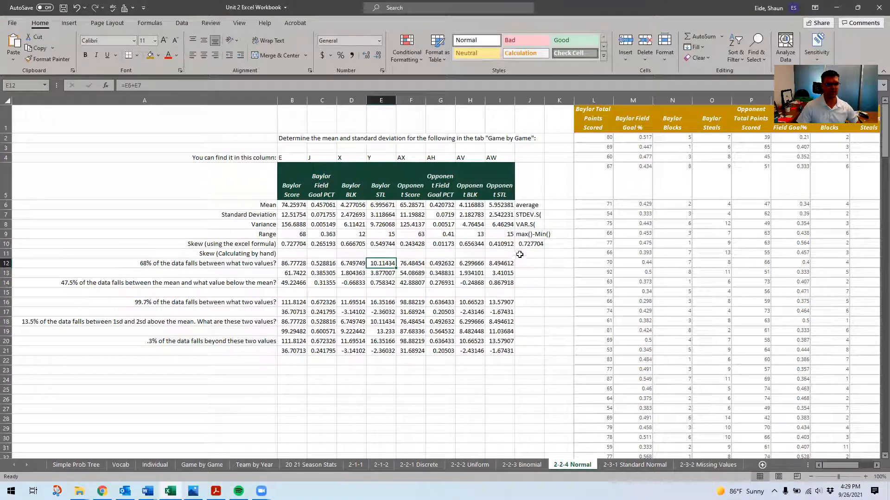
# Review the measures noted in J6:J10 and locate the Data Analysis tool as another way to calculate them.
pyautogui.moveTo(531, 205); pyautogui.dragTo(531, 242)
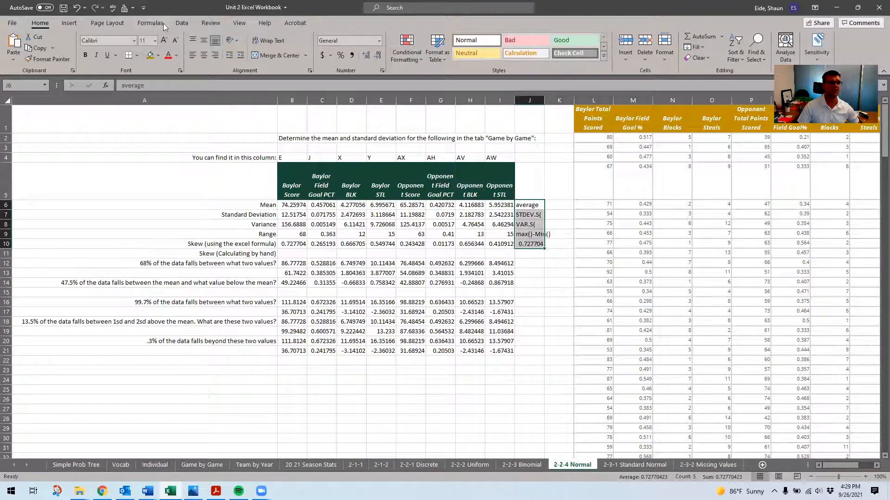
pyautogui.click(180, 23)
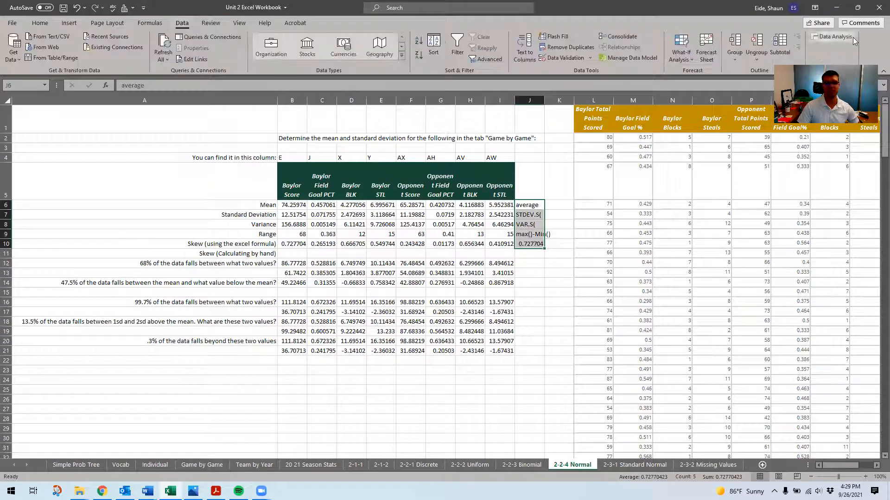
pyautogui.click(751, 234)
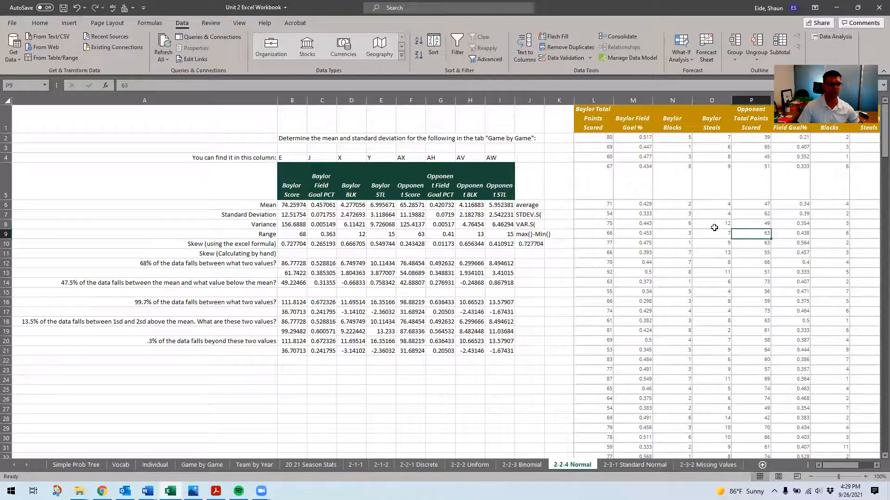
# Delete the leftover Pareto chart beside the end of the game data, around row 209, and return to the statistics table.
pyautogui.scroll(-12, 699, 274)
pyautogui.scroll(-20, 698, 275)
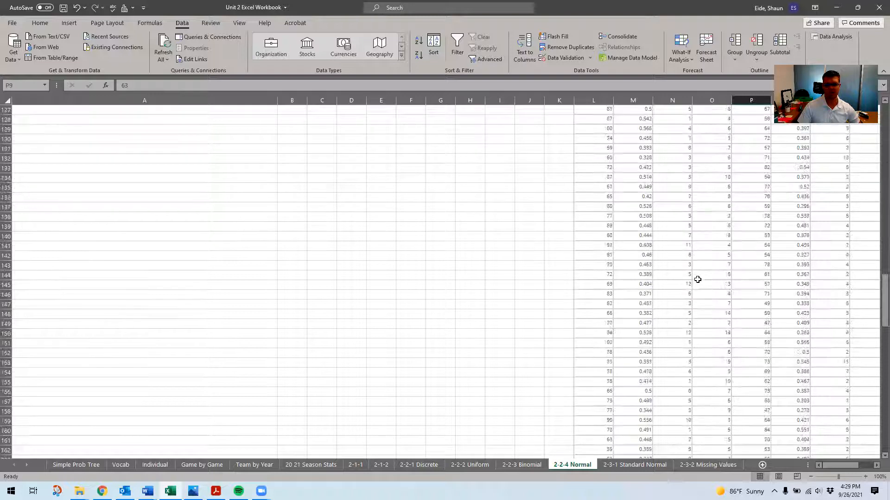
pyautogui.scroll(-3, 698, 280)
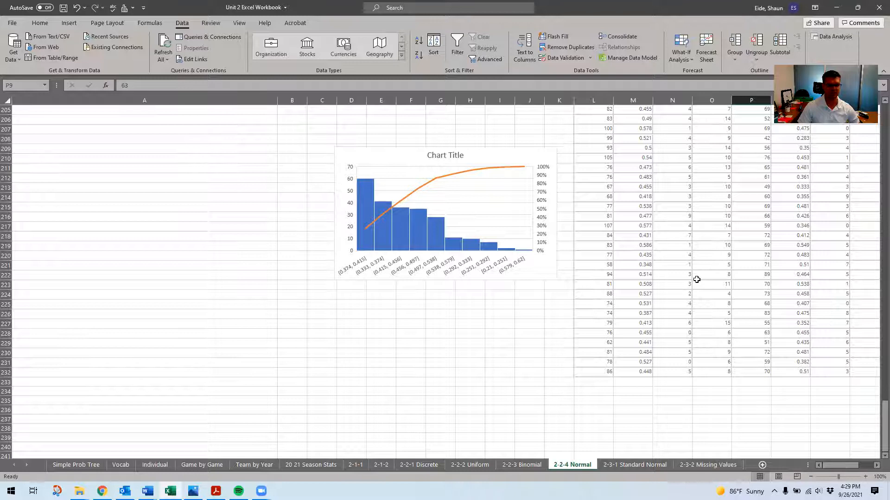
pyautogui.scroll(20, 690, 277)
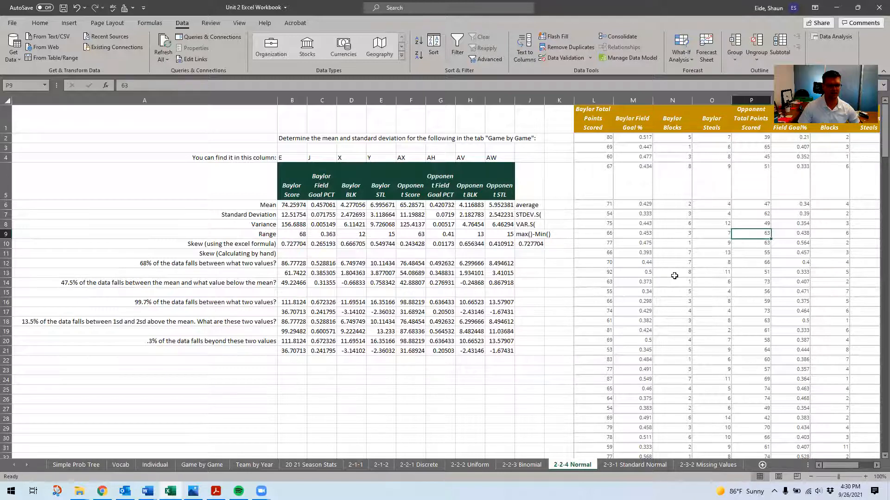
pyautogui.scroll(-20, 674, 276)
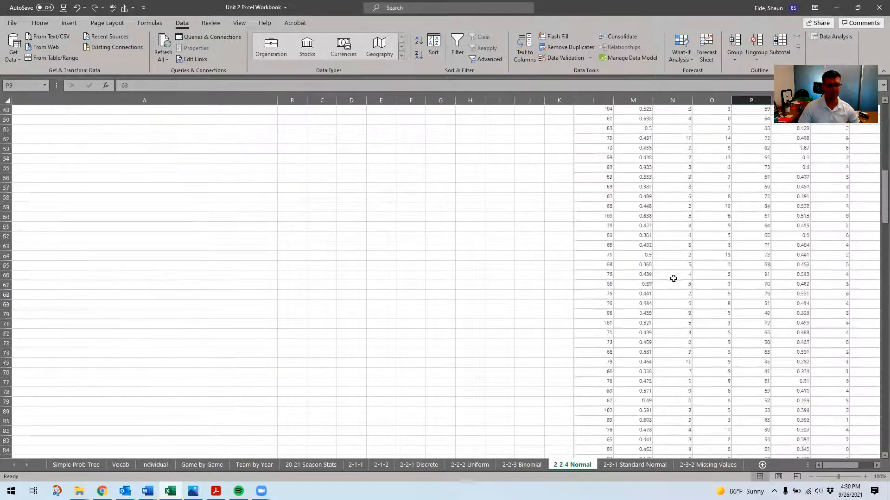
pyautogui.scroll(-20, 673, 282)
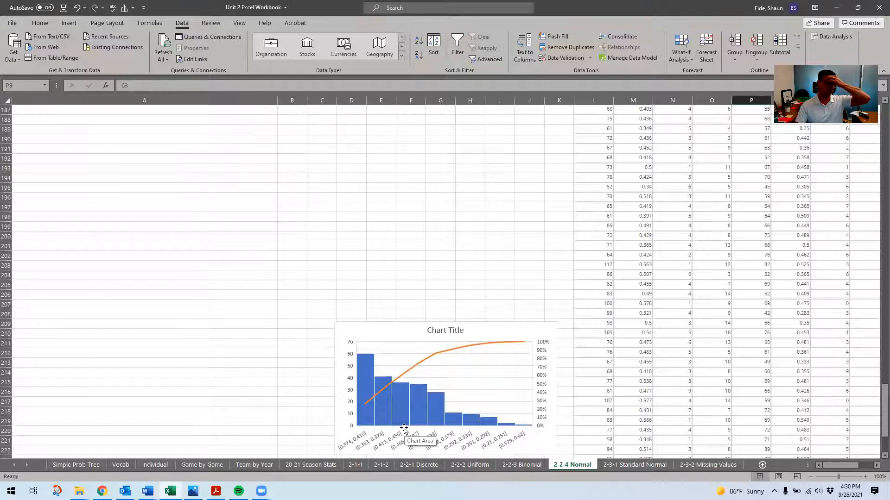
pyautogui.click(374, 327)
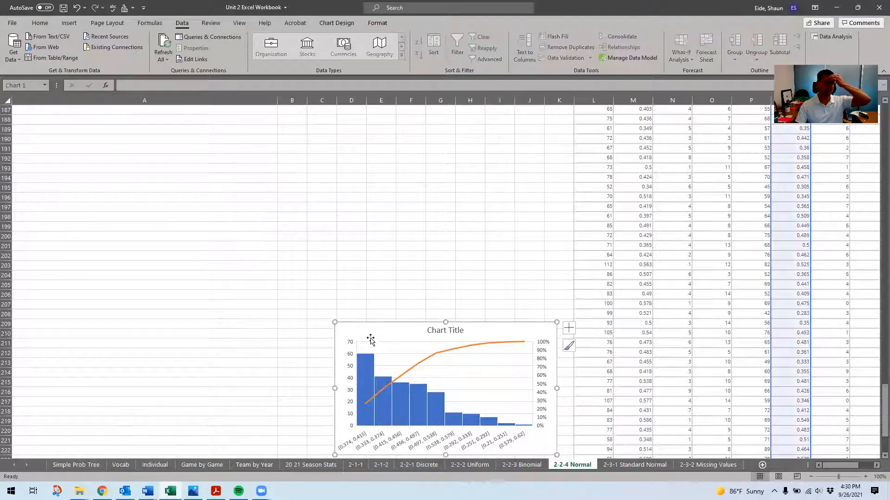
pyautogui.press('Delete')
pyautogui.scroll(20, 371, 340)
pyautogui.scroll(19, 371, 341)
pyautogui.click(385, 270)
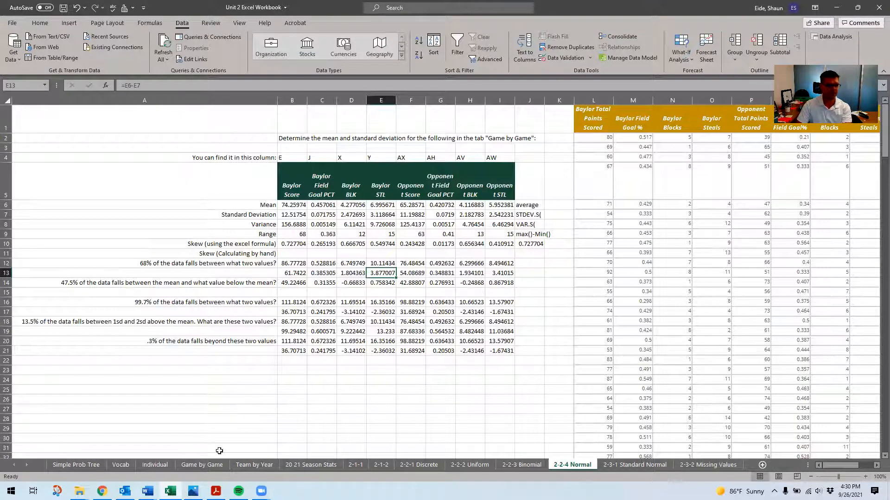
pyautogui.moveTo(239, 490)
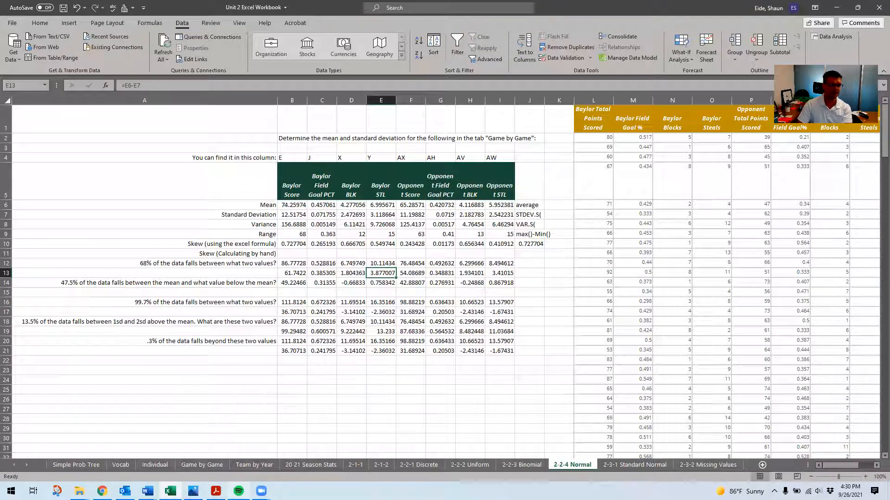
pyautogui.click(238, 491)
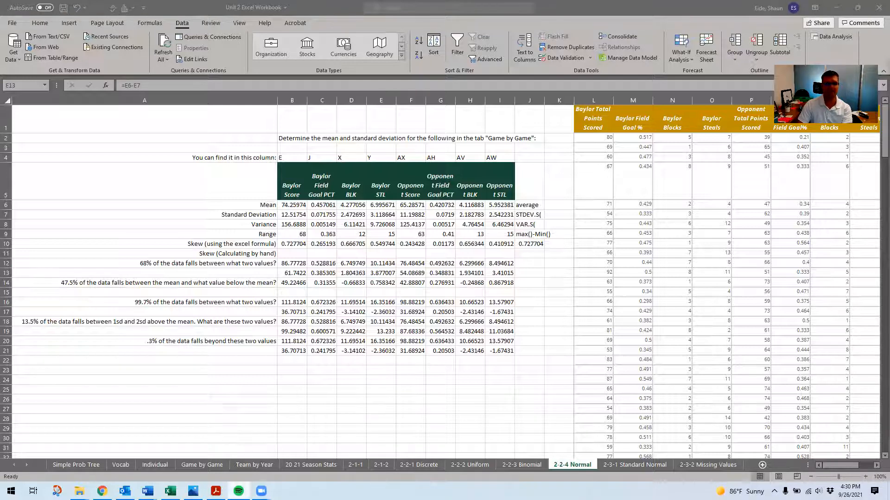